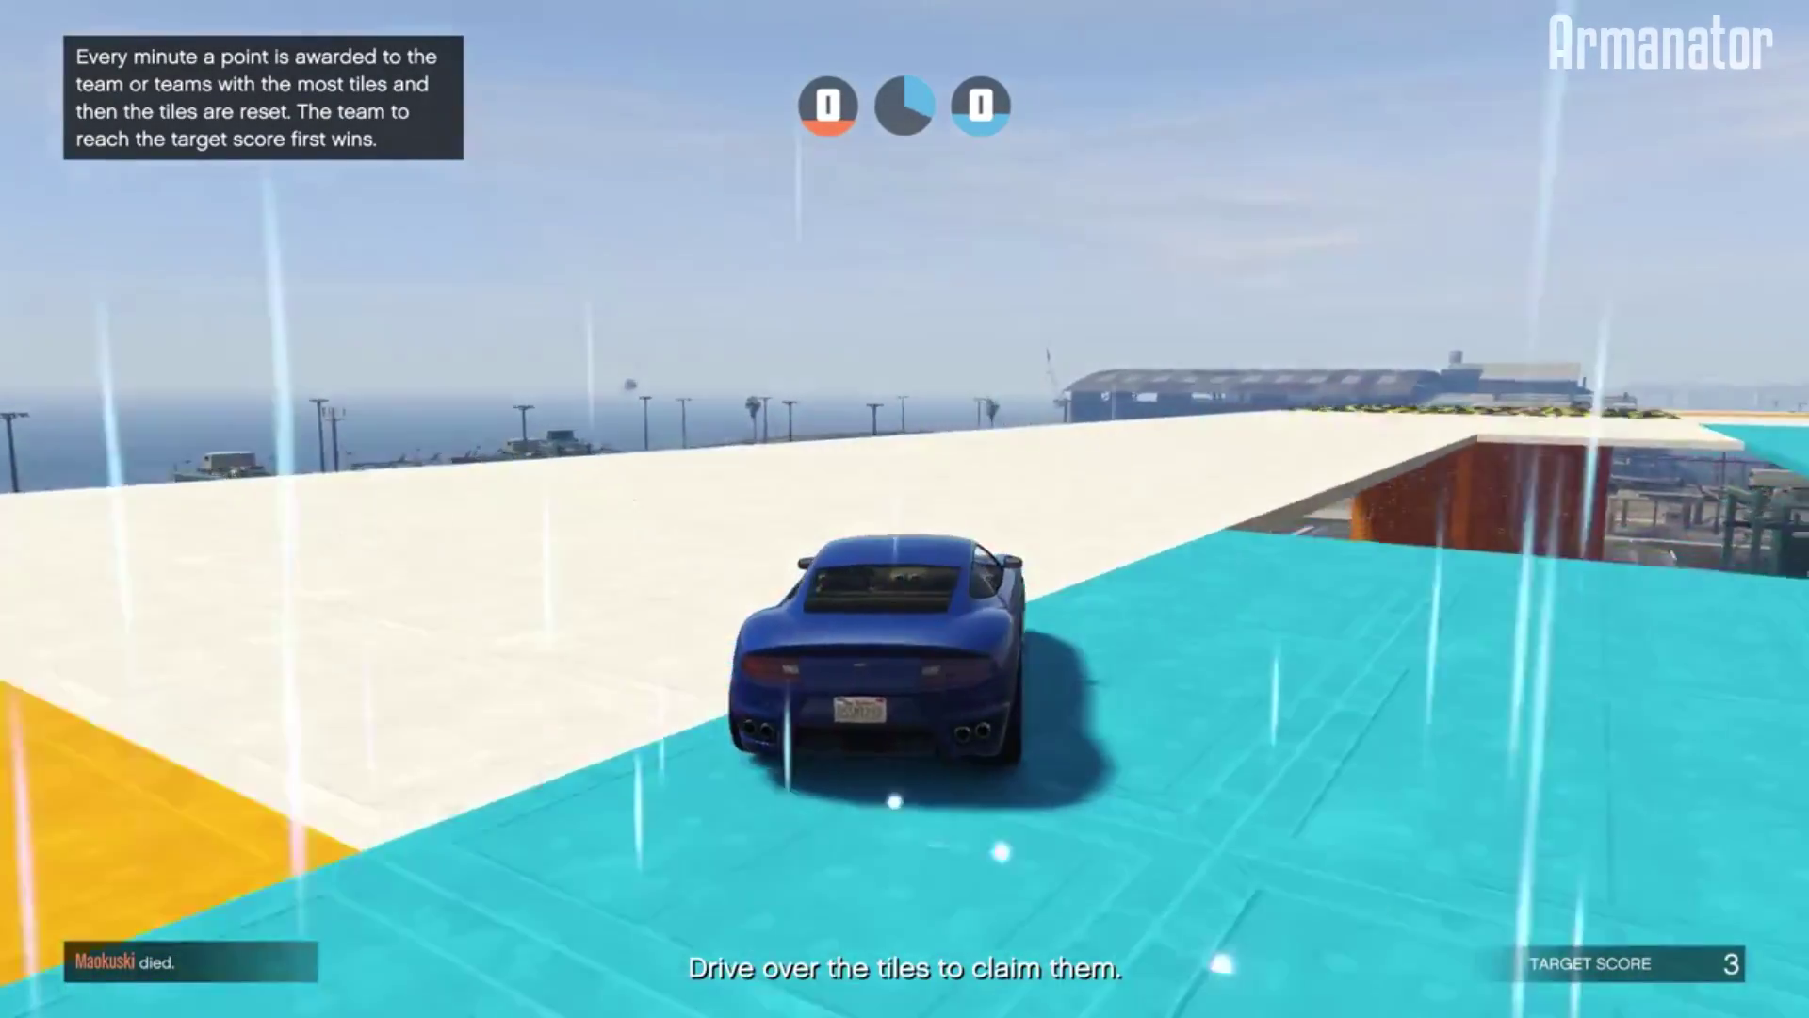
# Switch the car to the cockpit camera view and back while claiming tiles
pyautogui.press('v')
pyautogui.press('v')
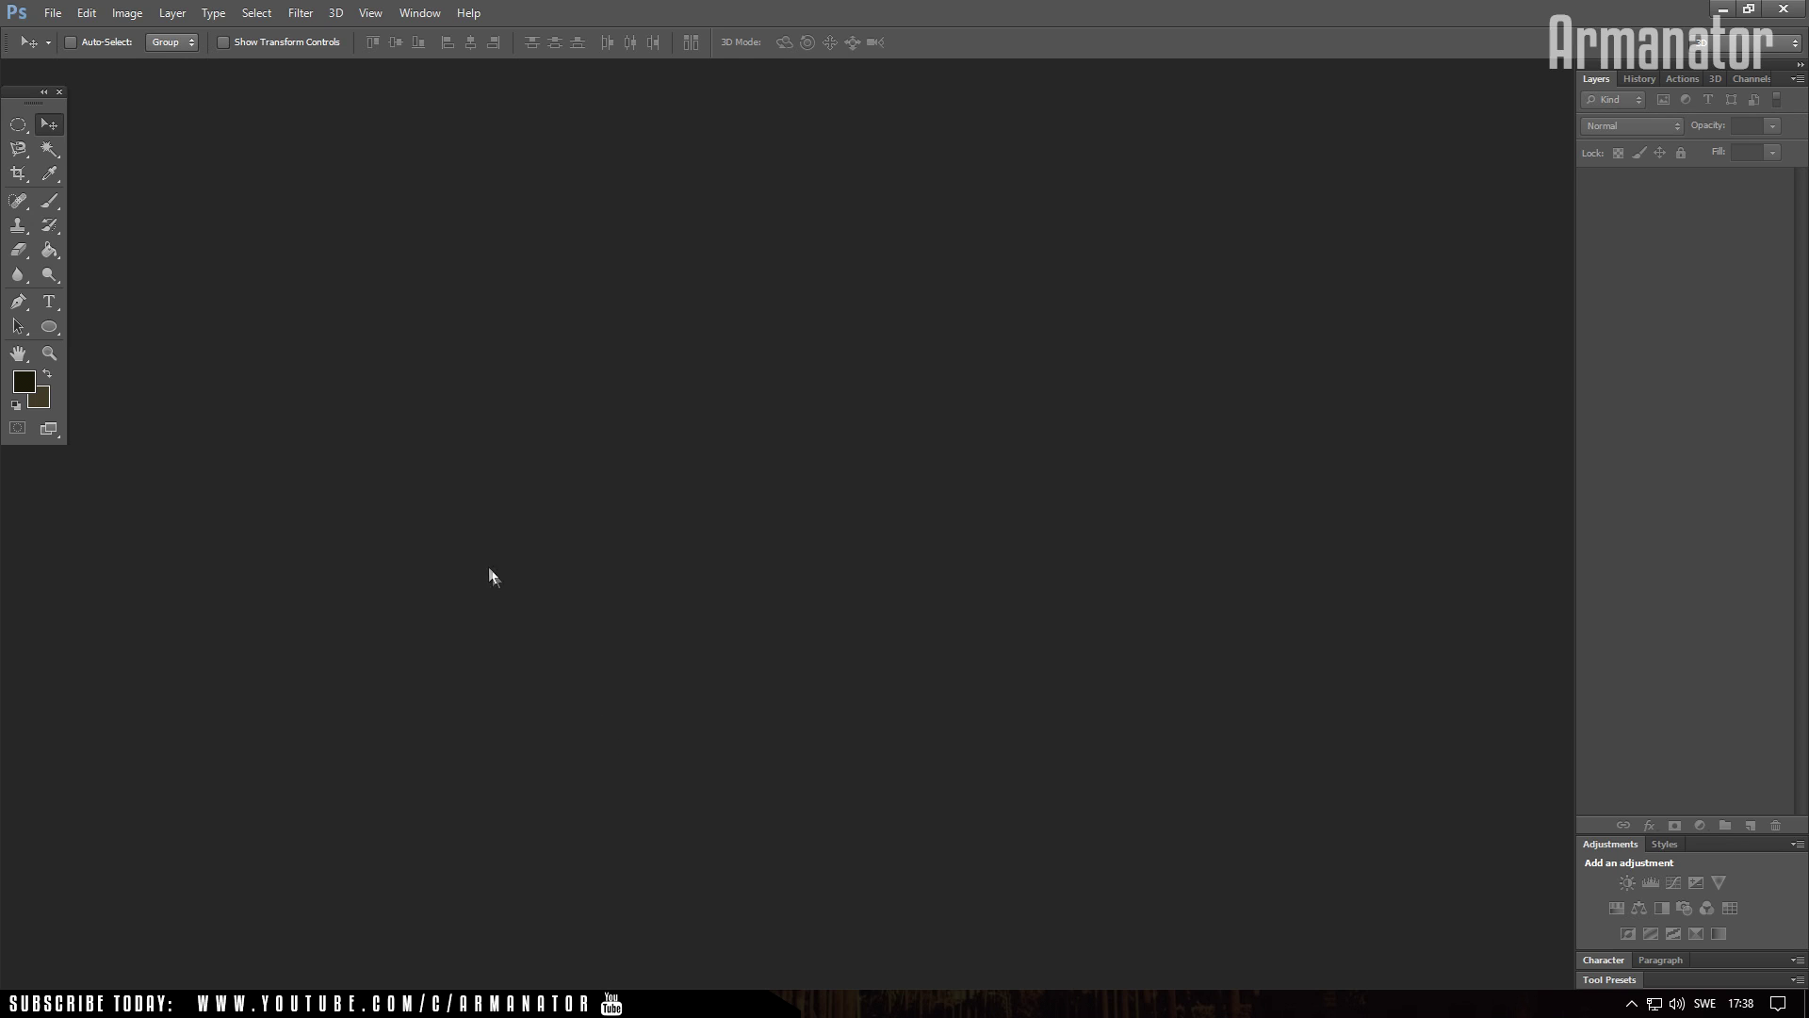
# Create a new transparent document with width 3500 and height 1500 pixels
pyautogui.click(51, 13)
pyautogui.click(71, 34)
pyautogui.doubleClick(842, 344)
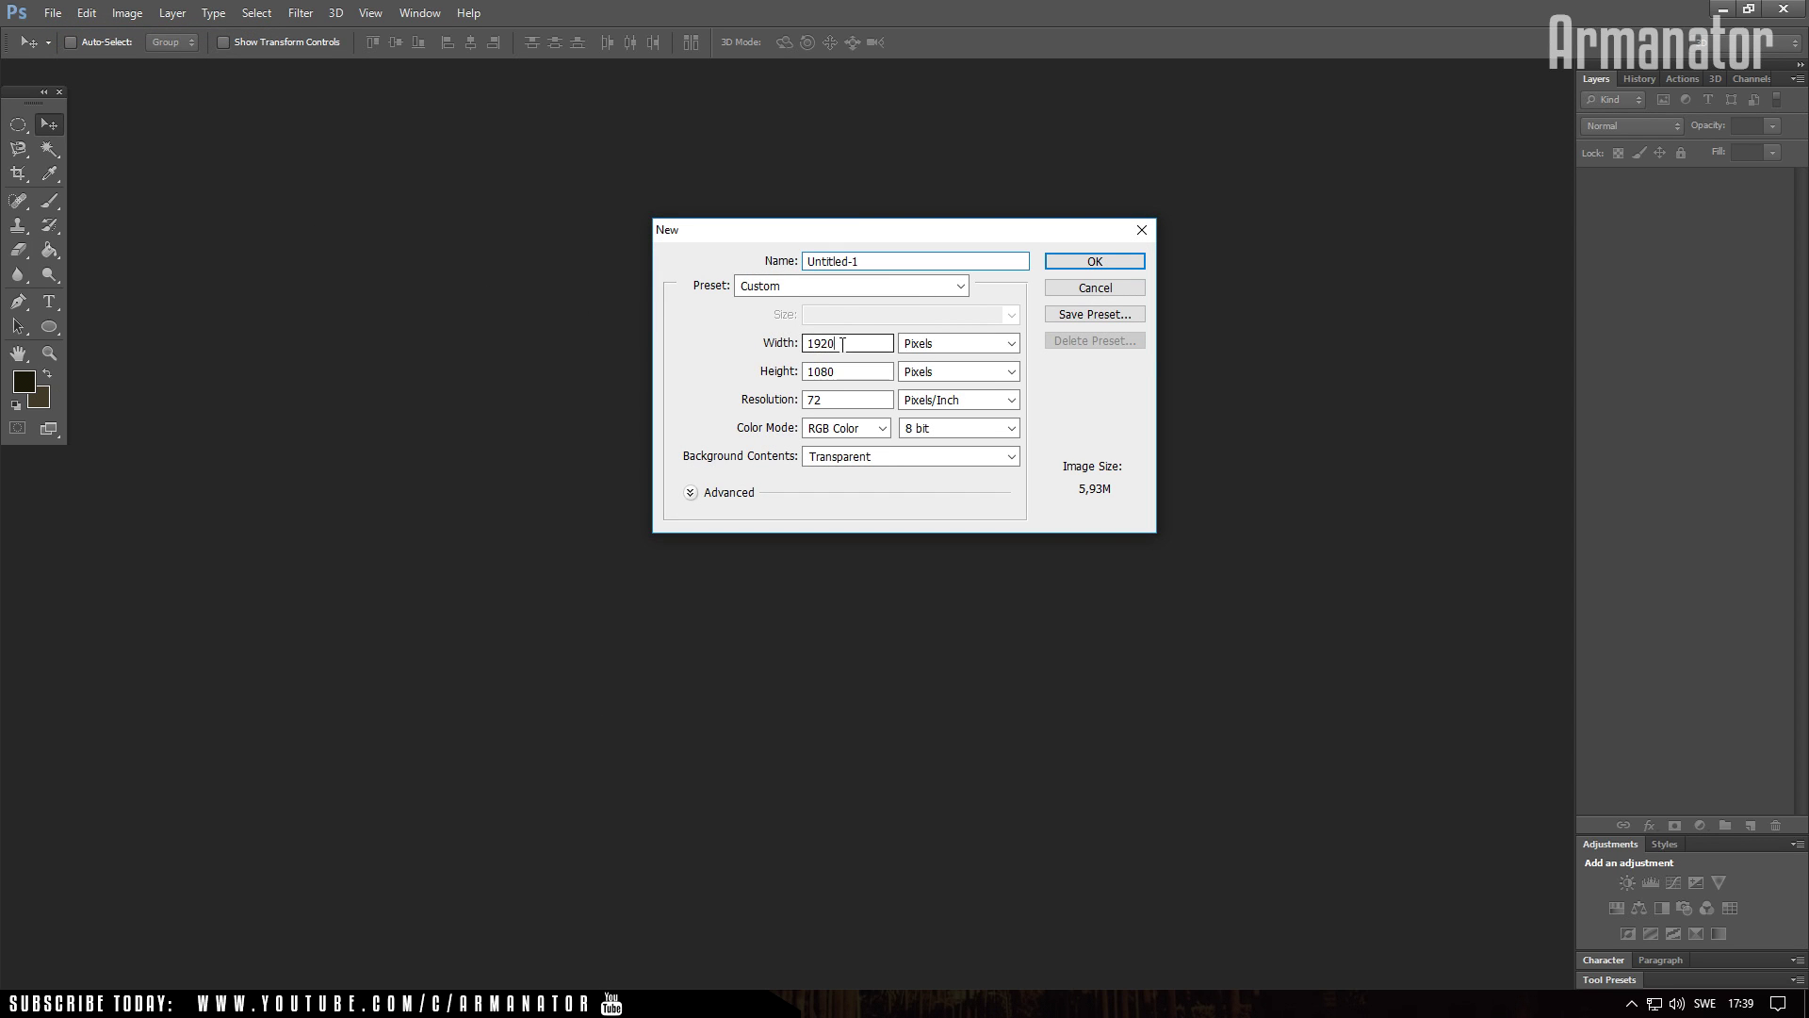
pyautogui.write('3500')
pyautogui.click(867, 375)
pyautogui.doubleClick(867, 375)
pyautogui.write('1500')
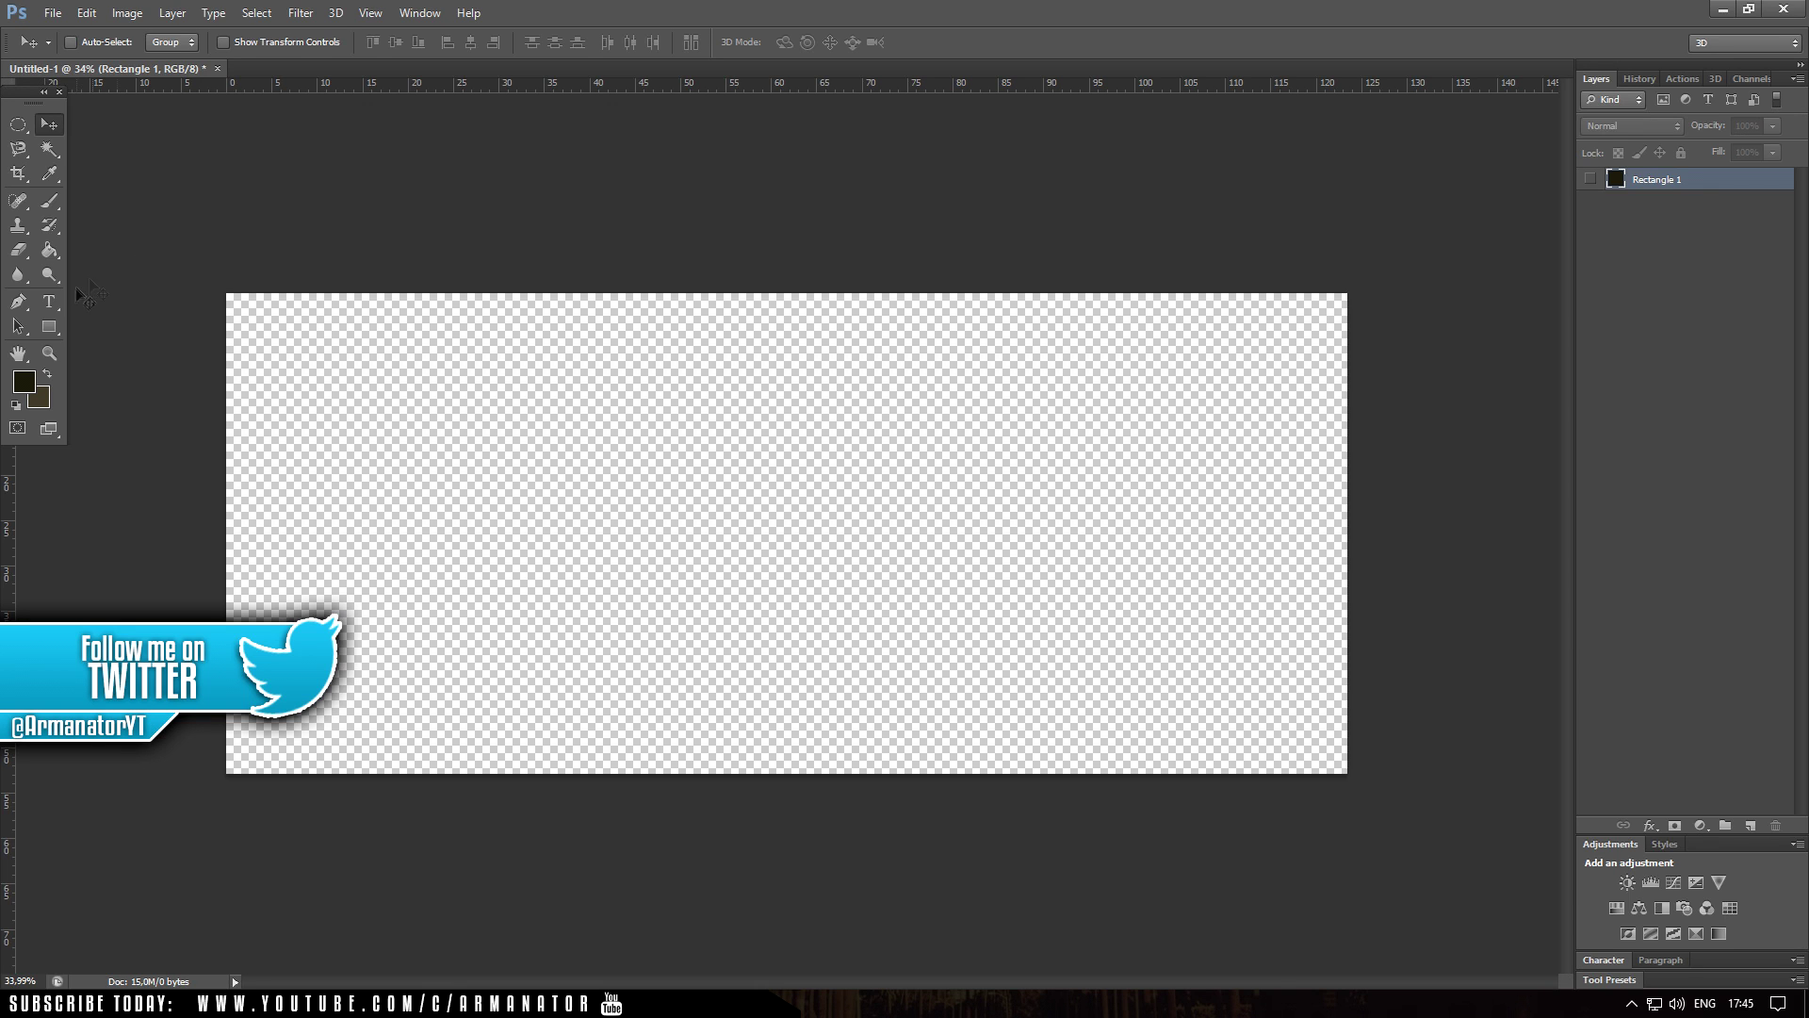
# Draw a dark rectangle spanning the canvas with the Rectangle Tool
pyautogui.click(49, 326)
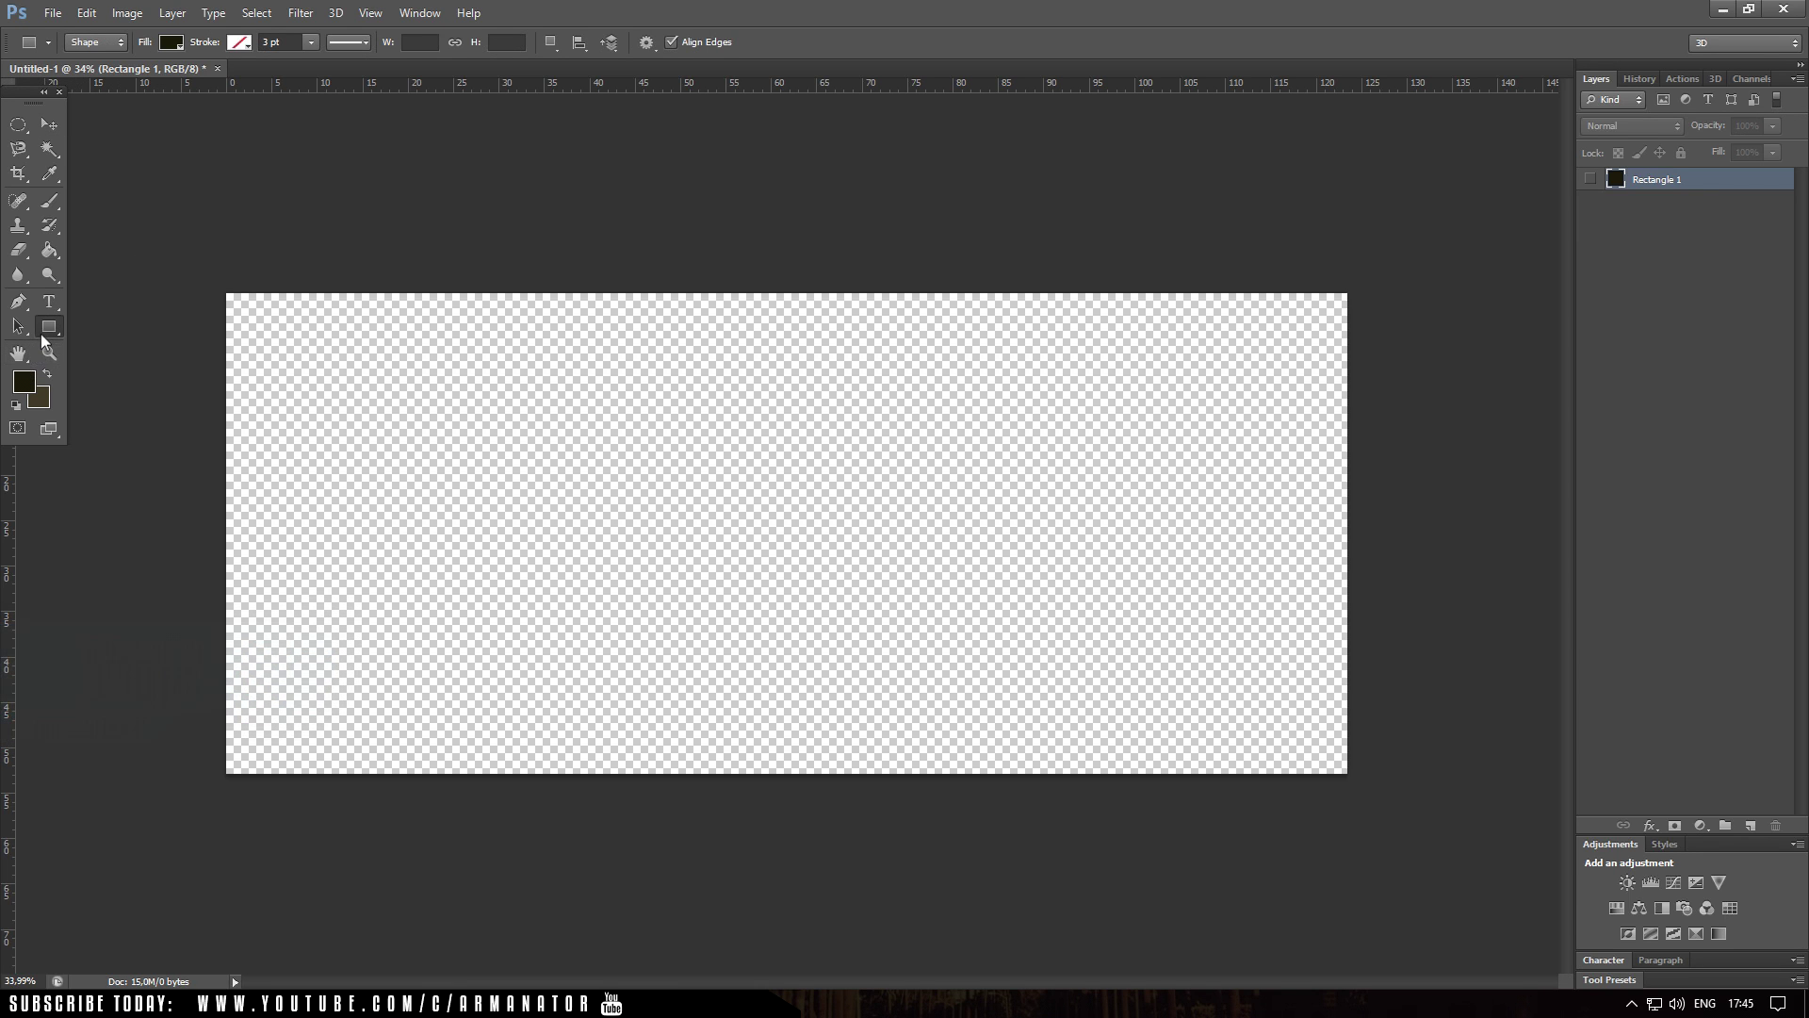
pyautogui.rightClick(44, 329)
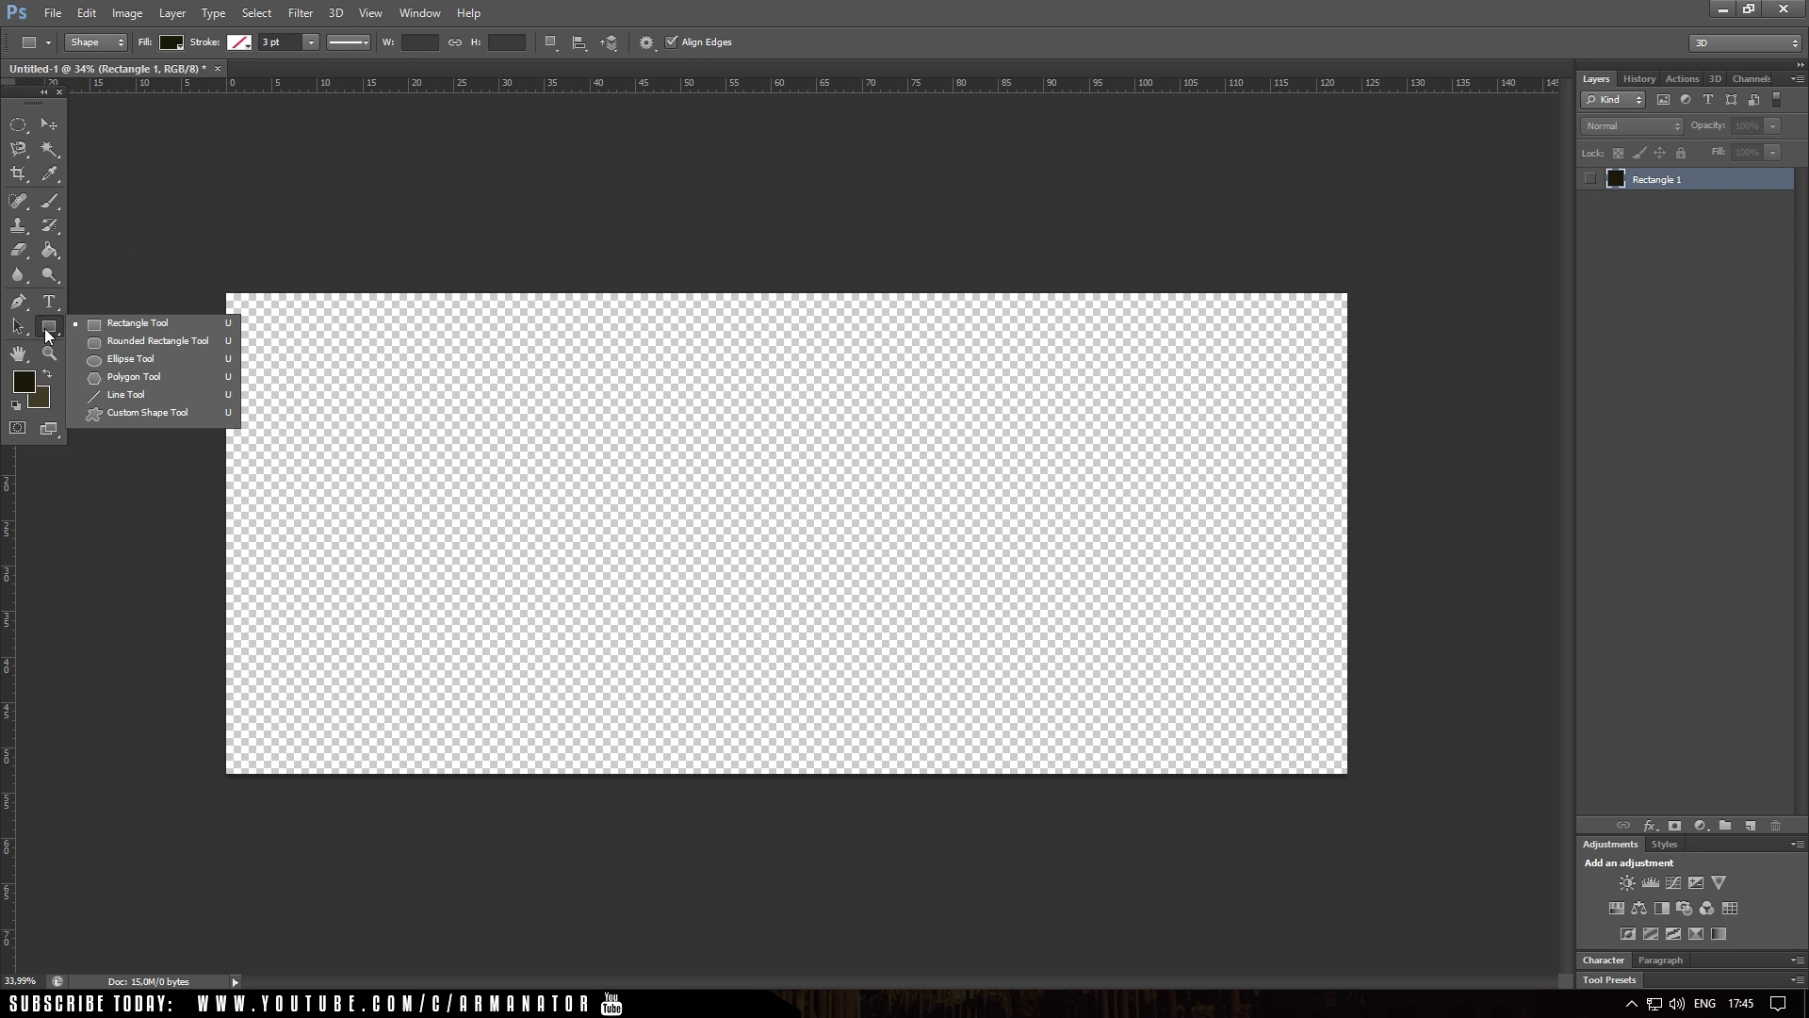
pyautogui.click(44, 329)
pyautogui.moveTo(196, 276)
pyautogui.mouseDown()
pyautogui.moveTo(400, 408)
pyautogui.moveTo(1159, 721)
pyautogui.moveTo(1418, 798)
pyautogui.mouseUp()
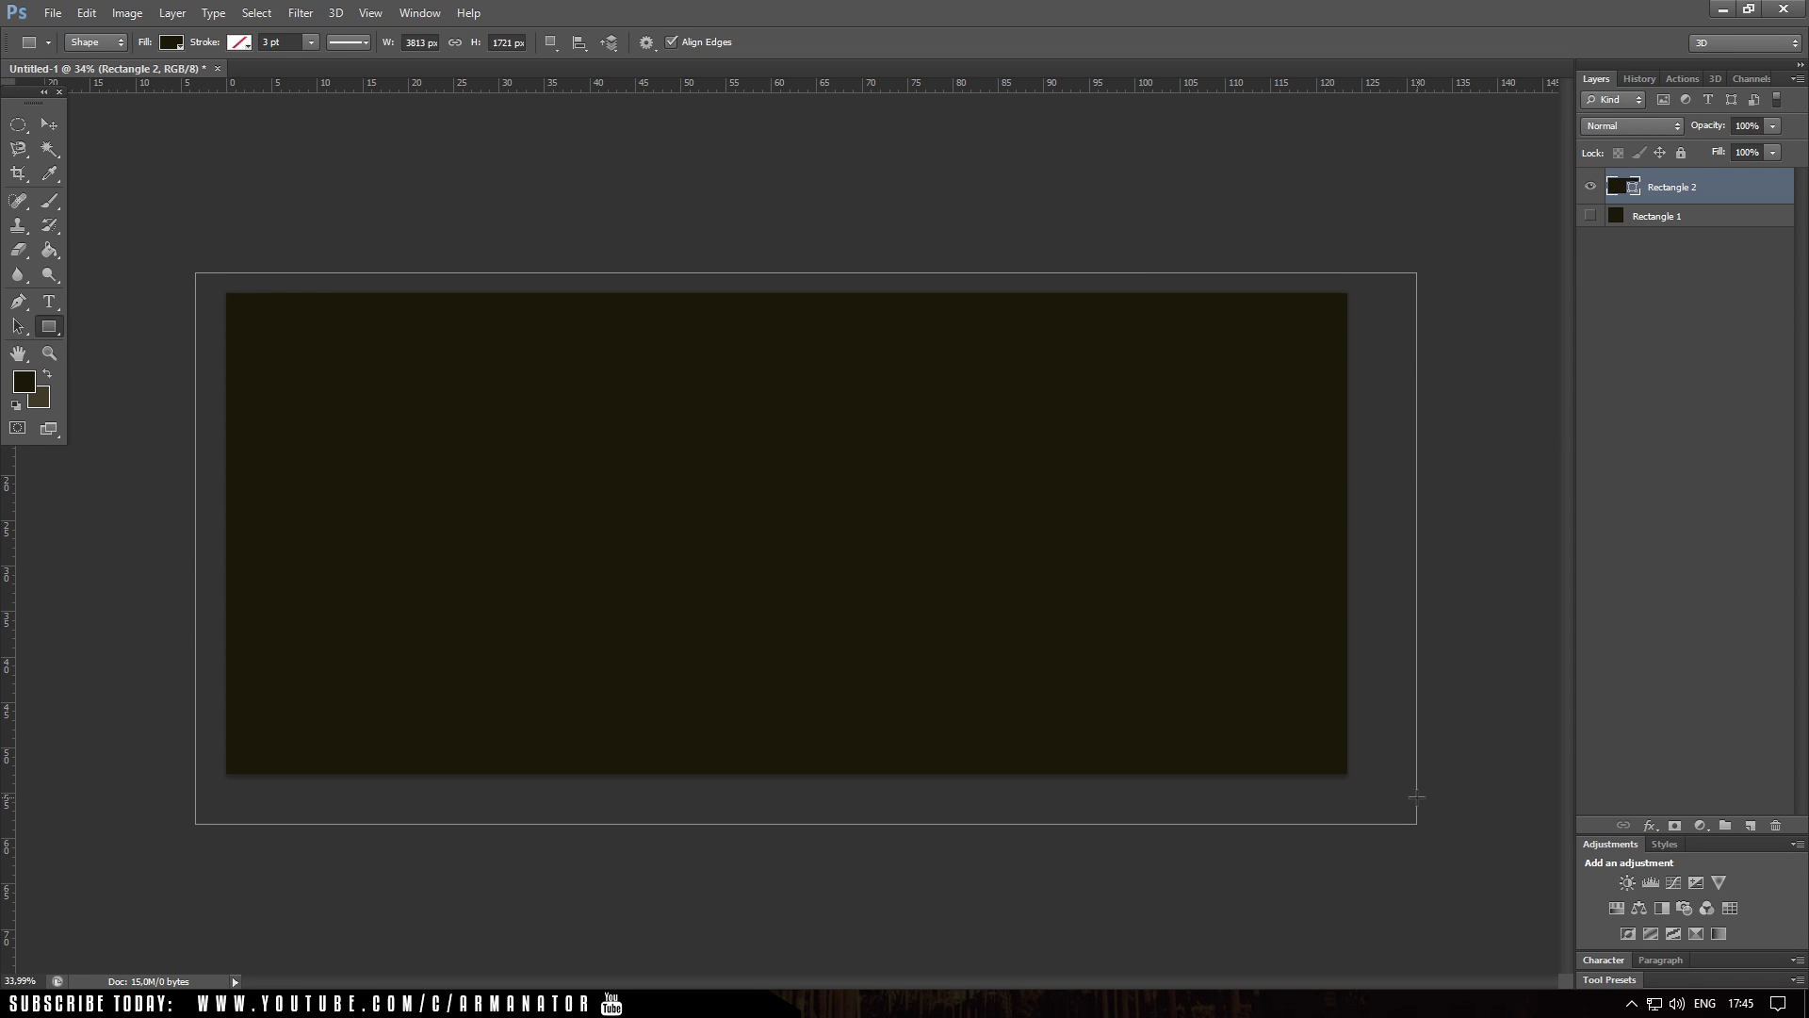
# Free-transform the rectangle so its corners match the canvas corners
pyautogui.click(49, 130)
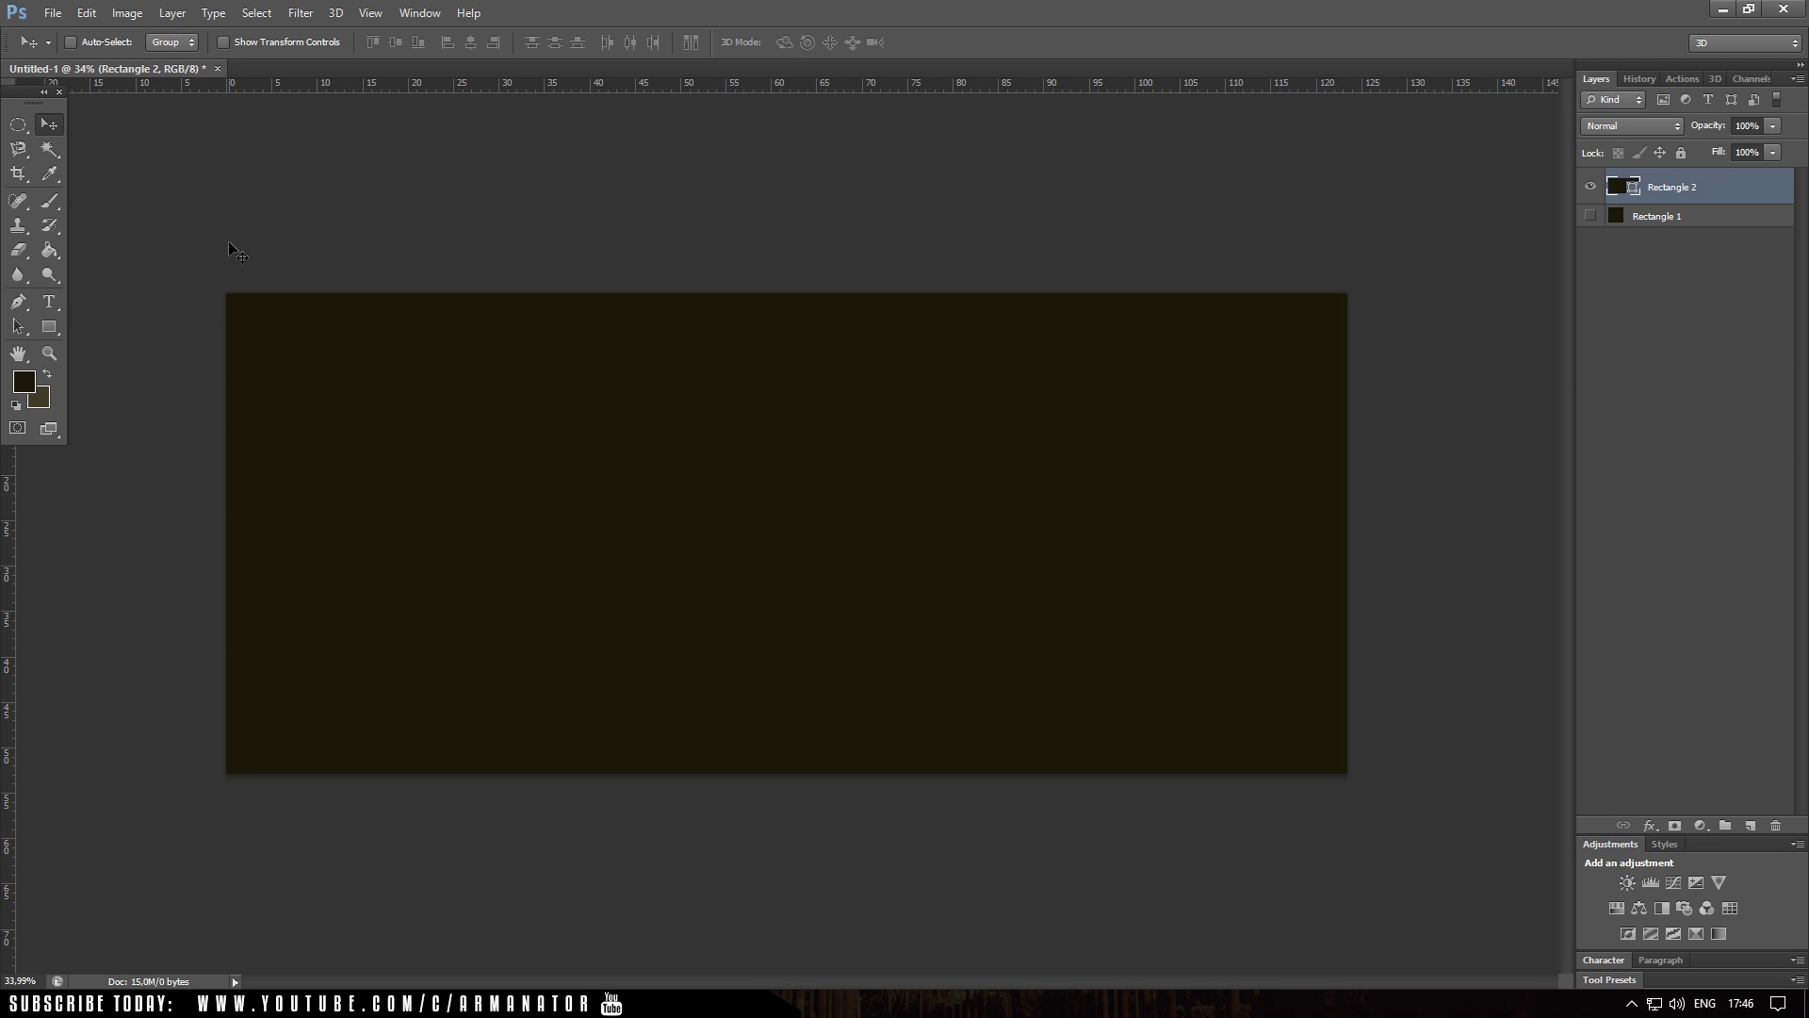
pyautogui.hotkey('ctrl', 't')
pyautogui.moveTo(189, 270); pyautogui.dragTo(226, 293)
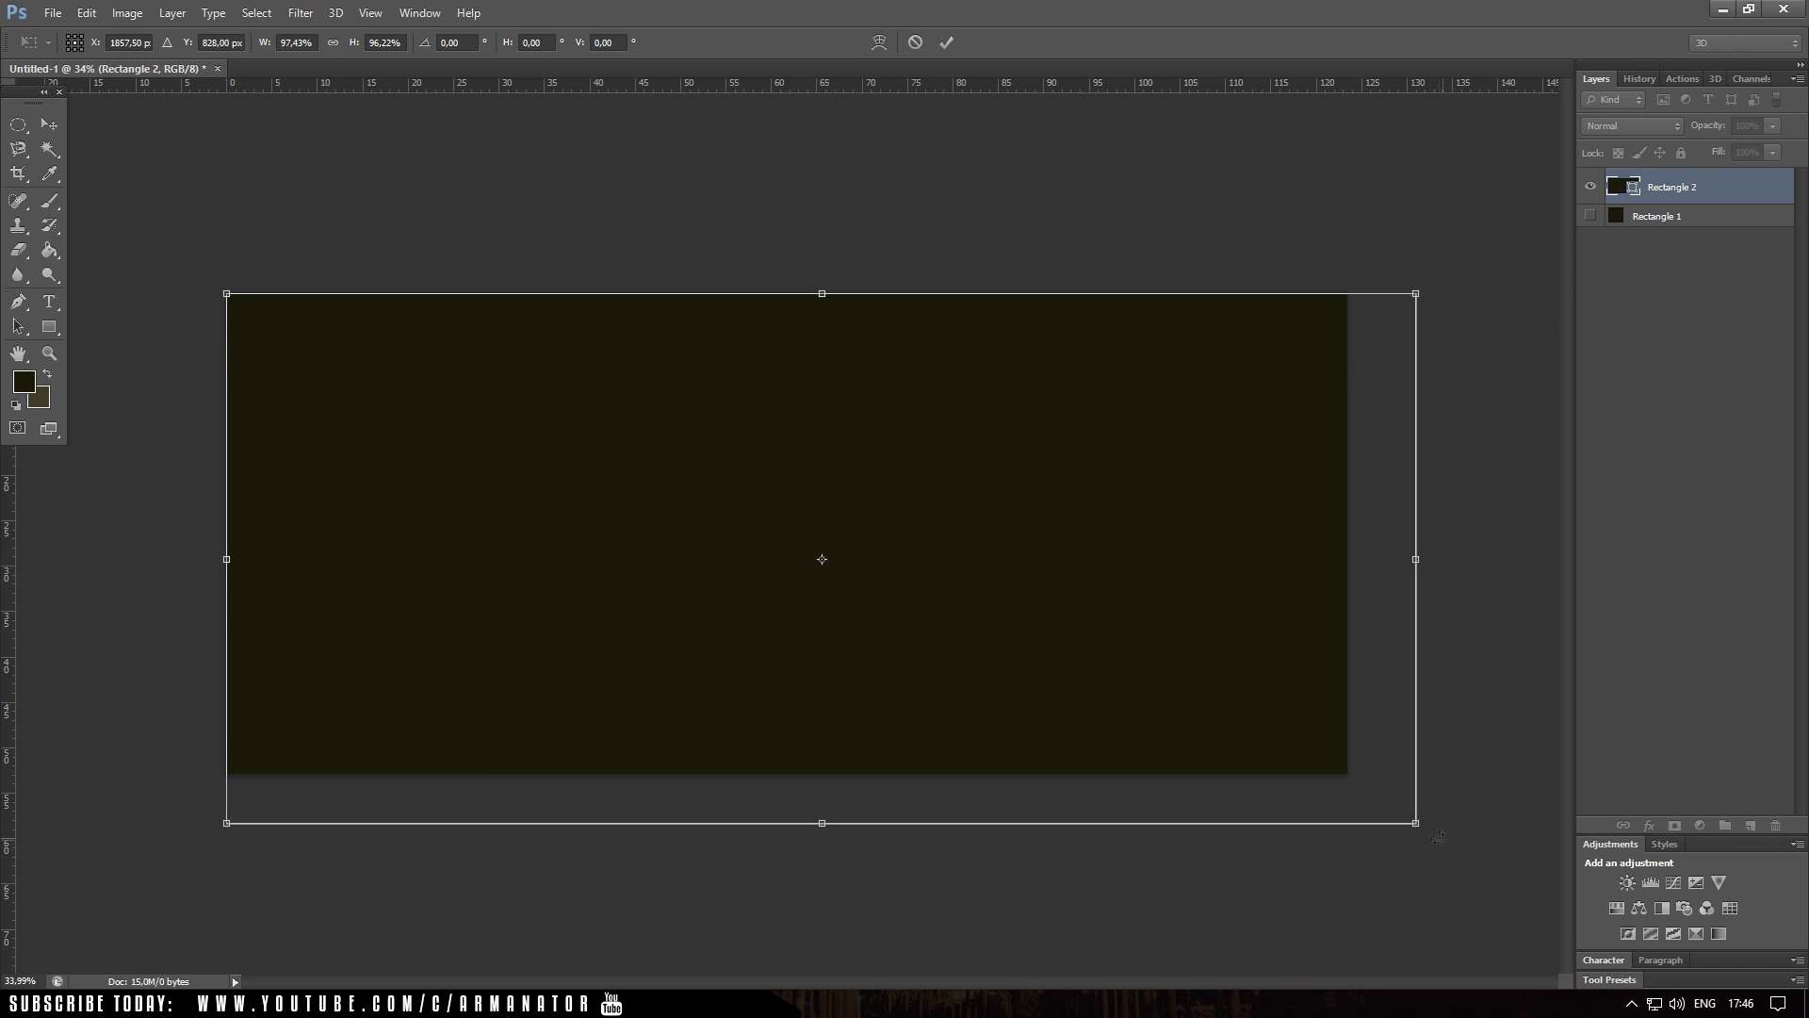
pyautogui.moveTo(1423, 829); pyautogui.dragTo(1354, 782)
pyautogui.press('Return')
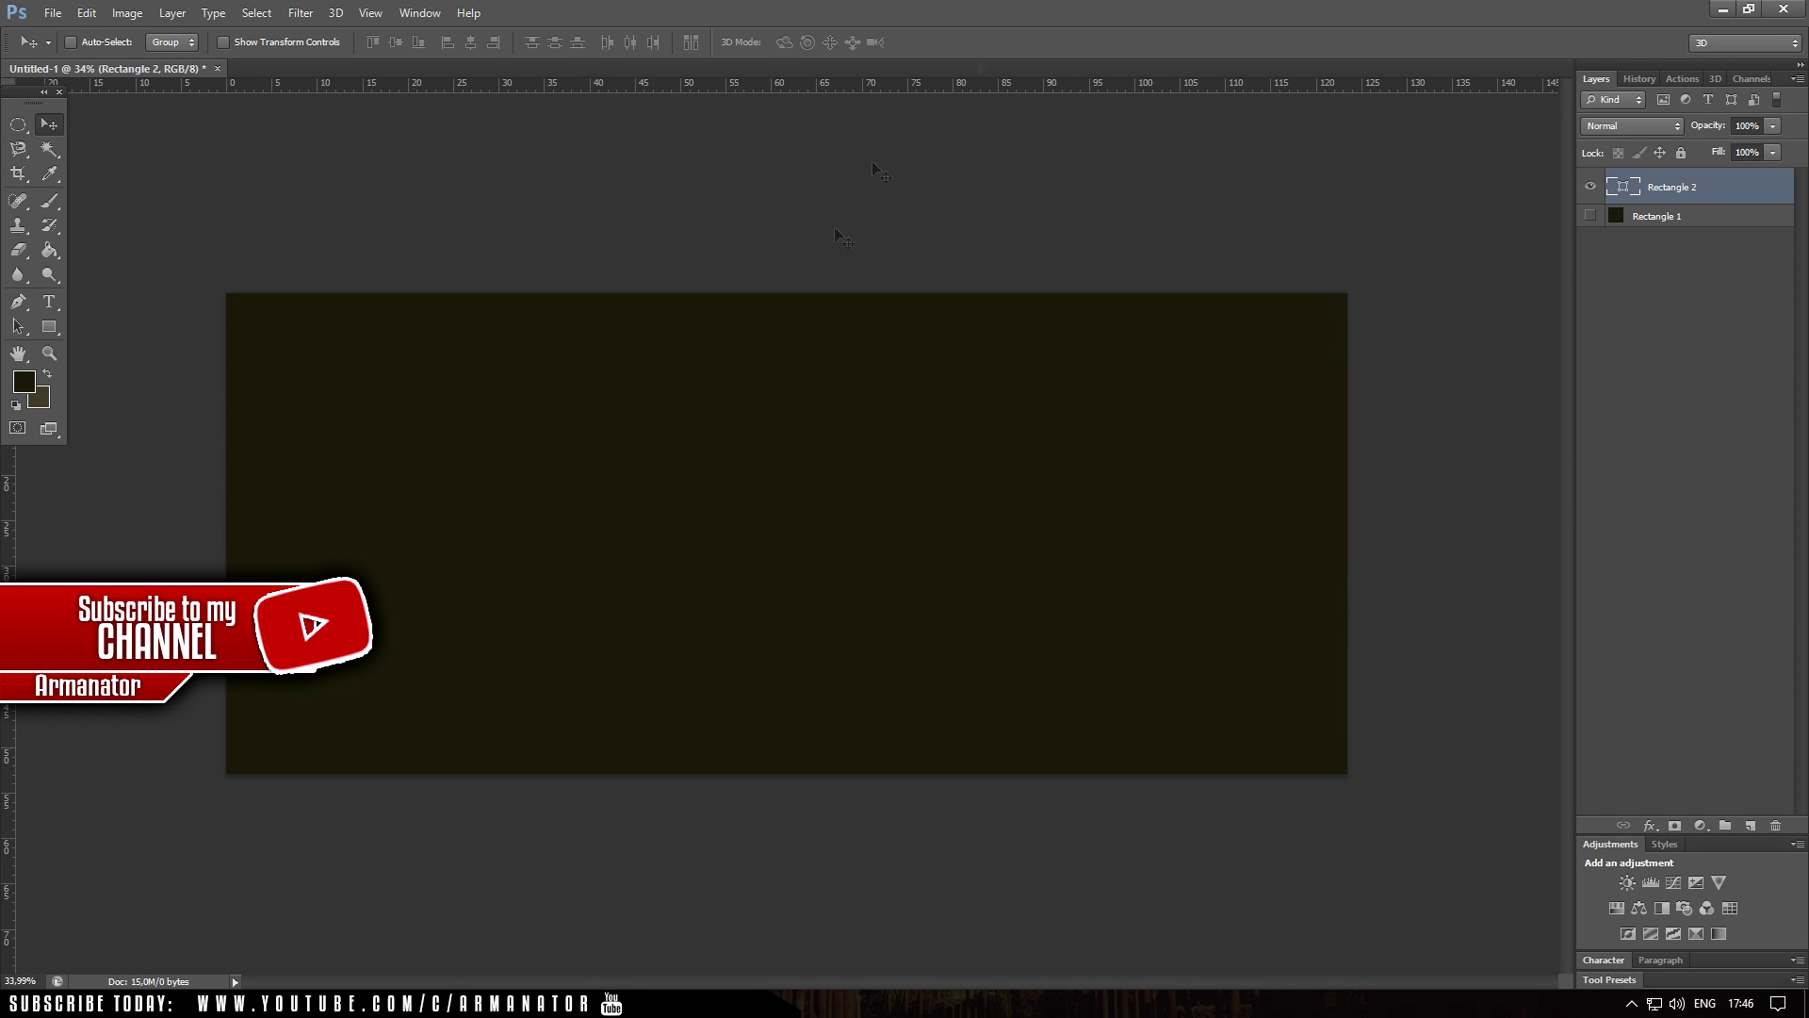
# Give Rectangle 2 a 000000 black Color Overlay through Blending Options
pyautogui.rightClick(1687, 192)
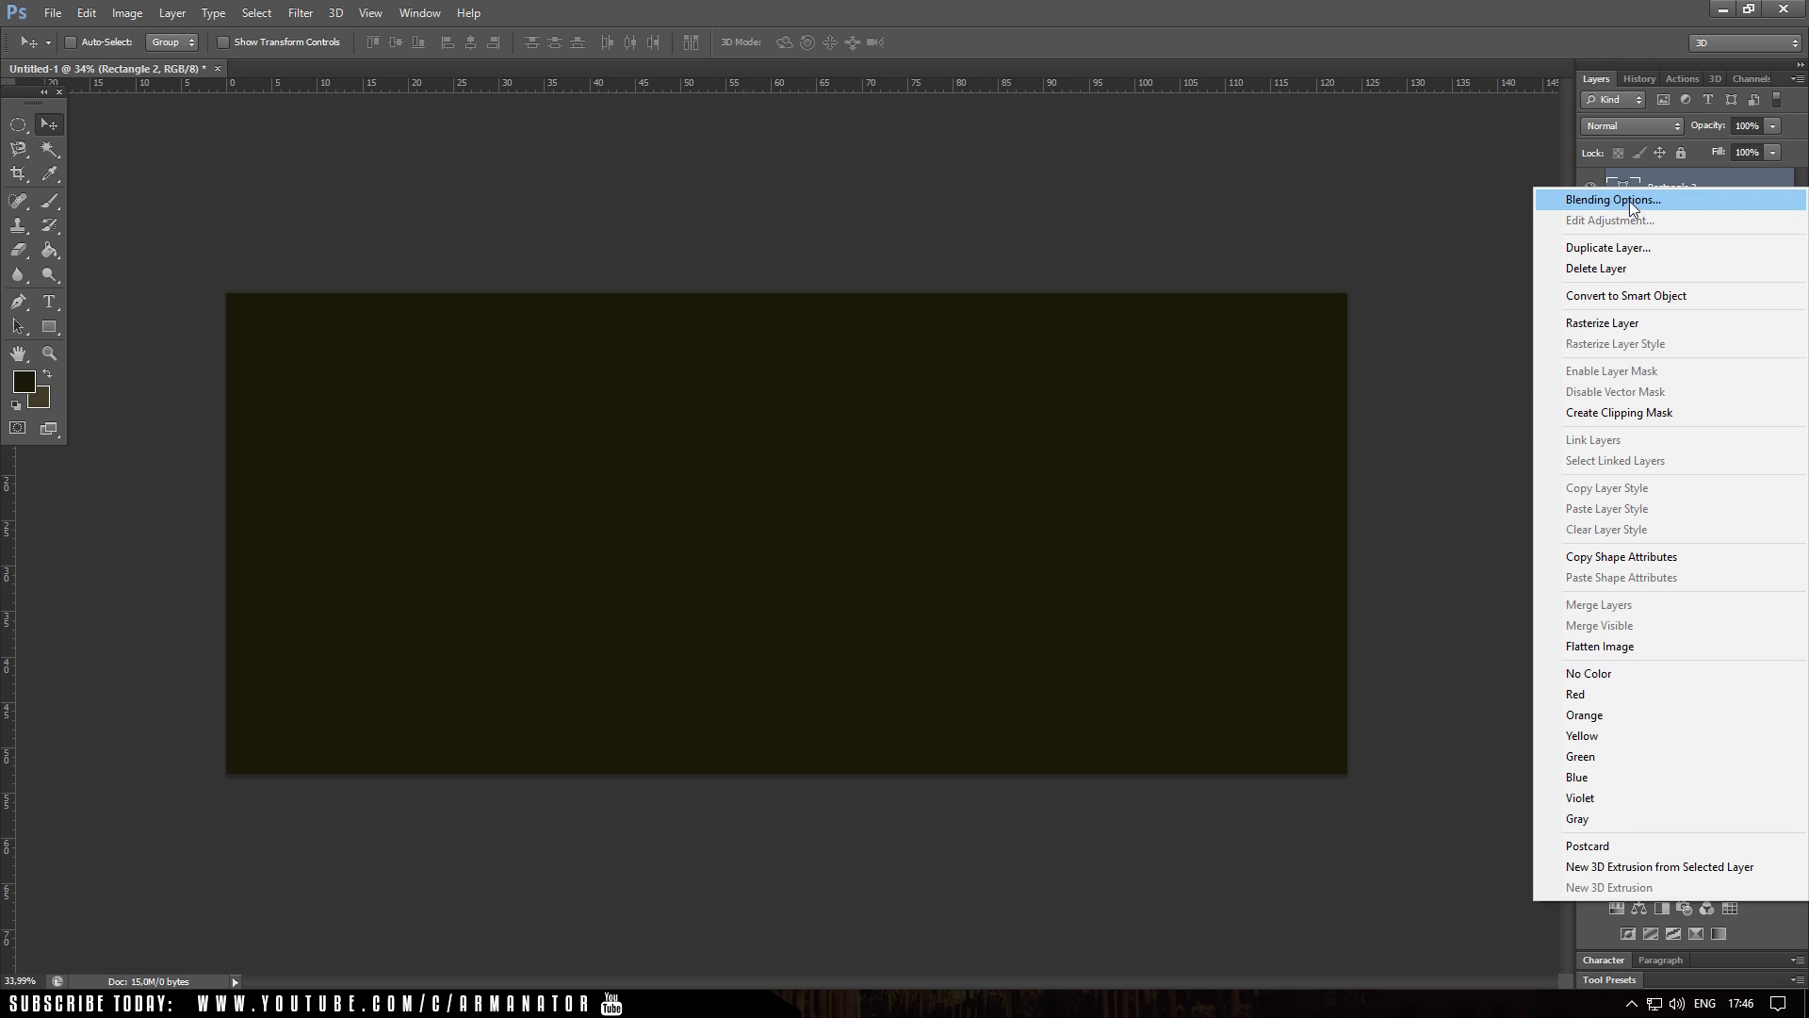
pyautogui.click(1630, 200)
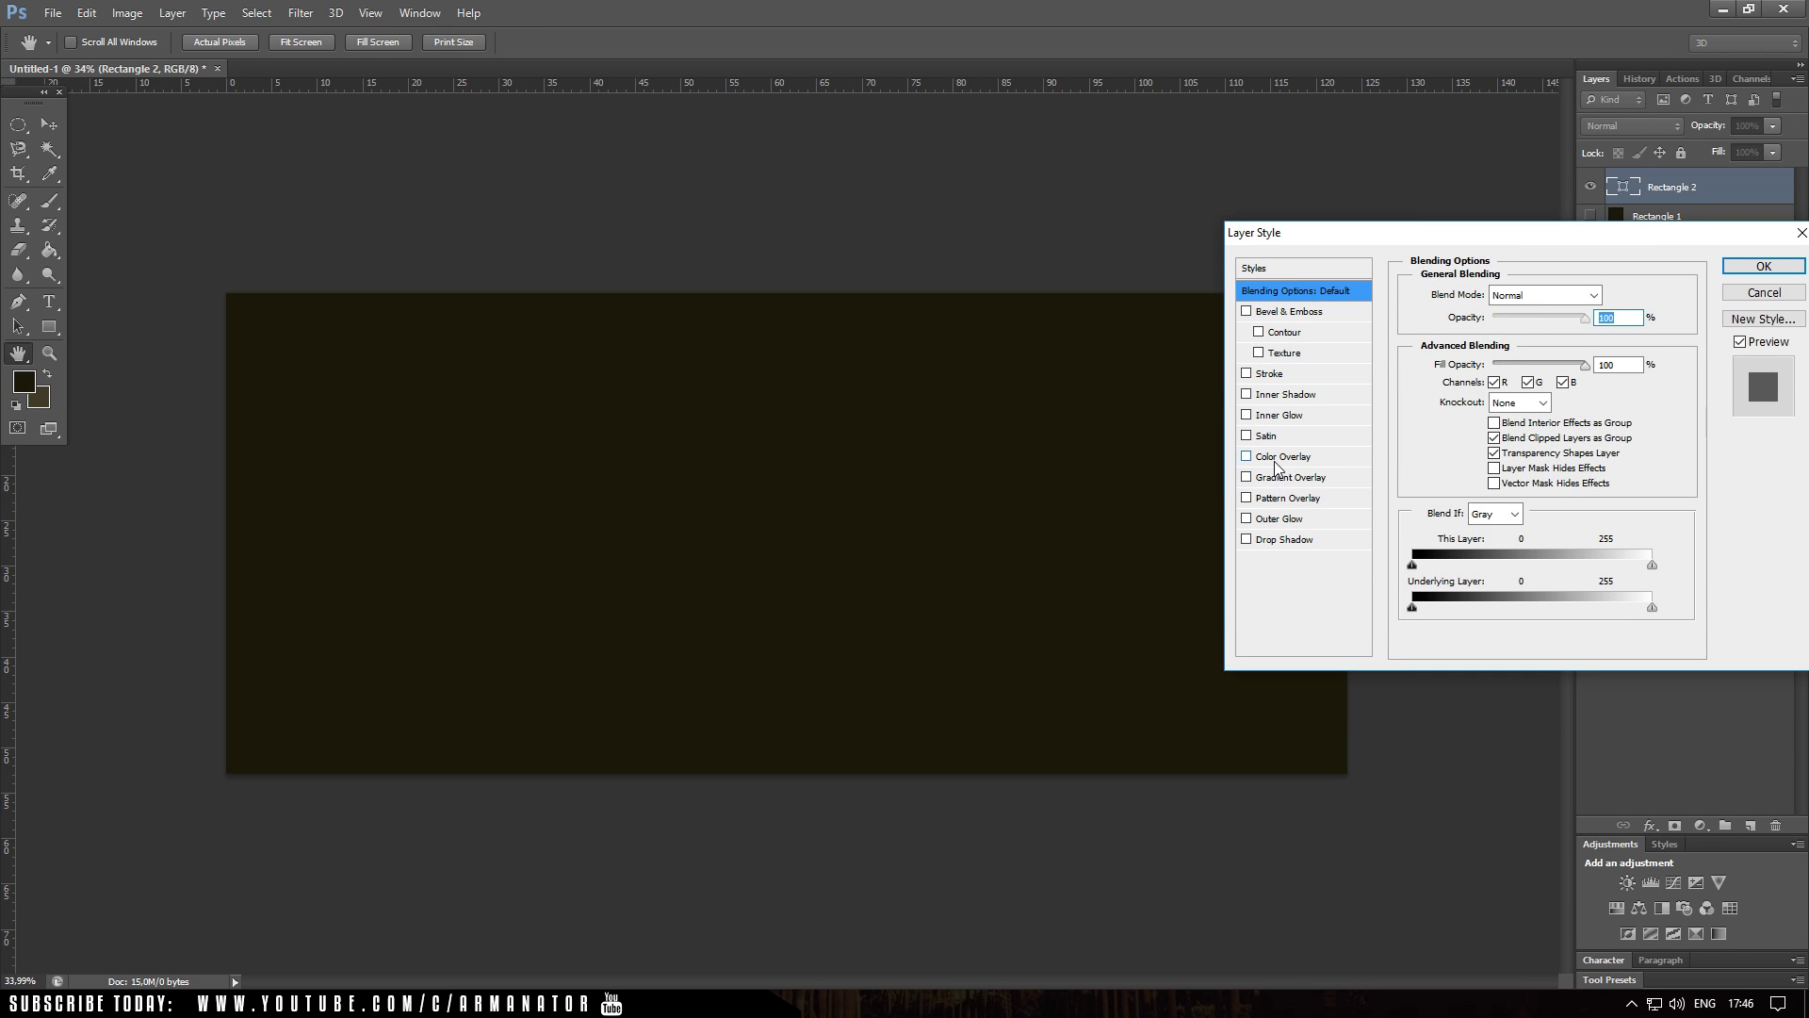
pyautogui.click(1278, 458)
pyautogui.click(1611, 296)
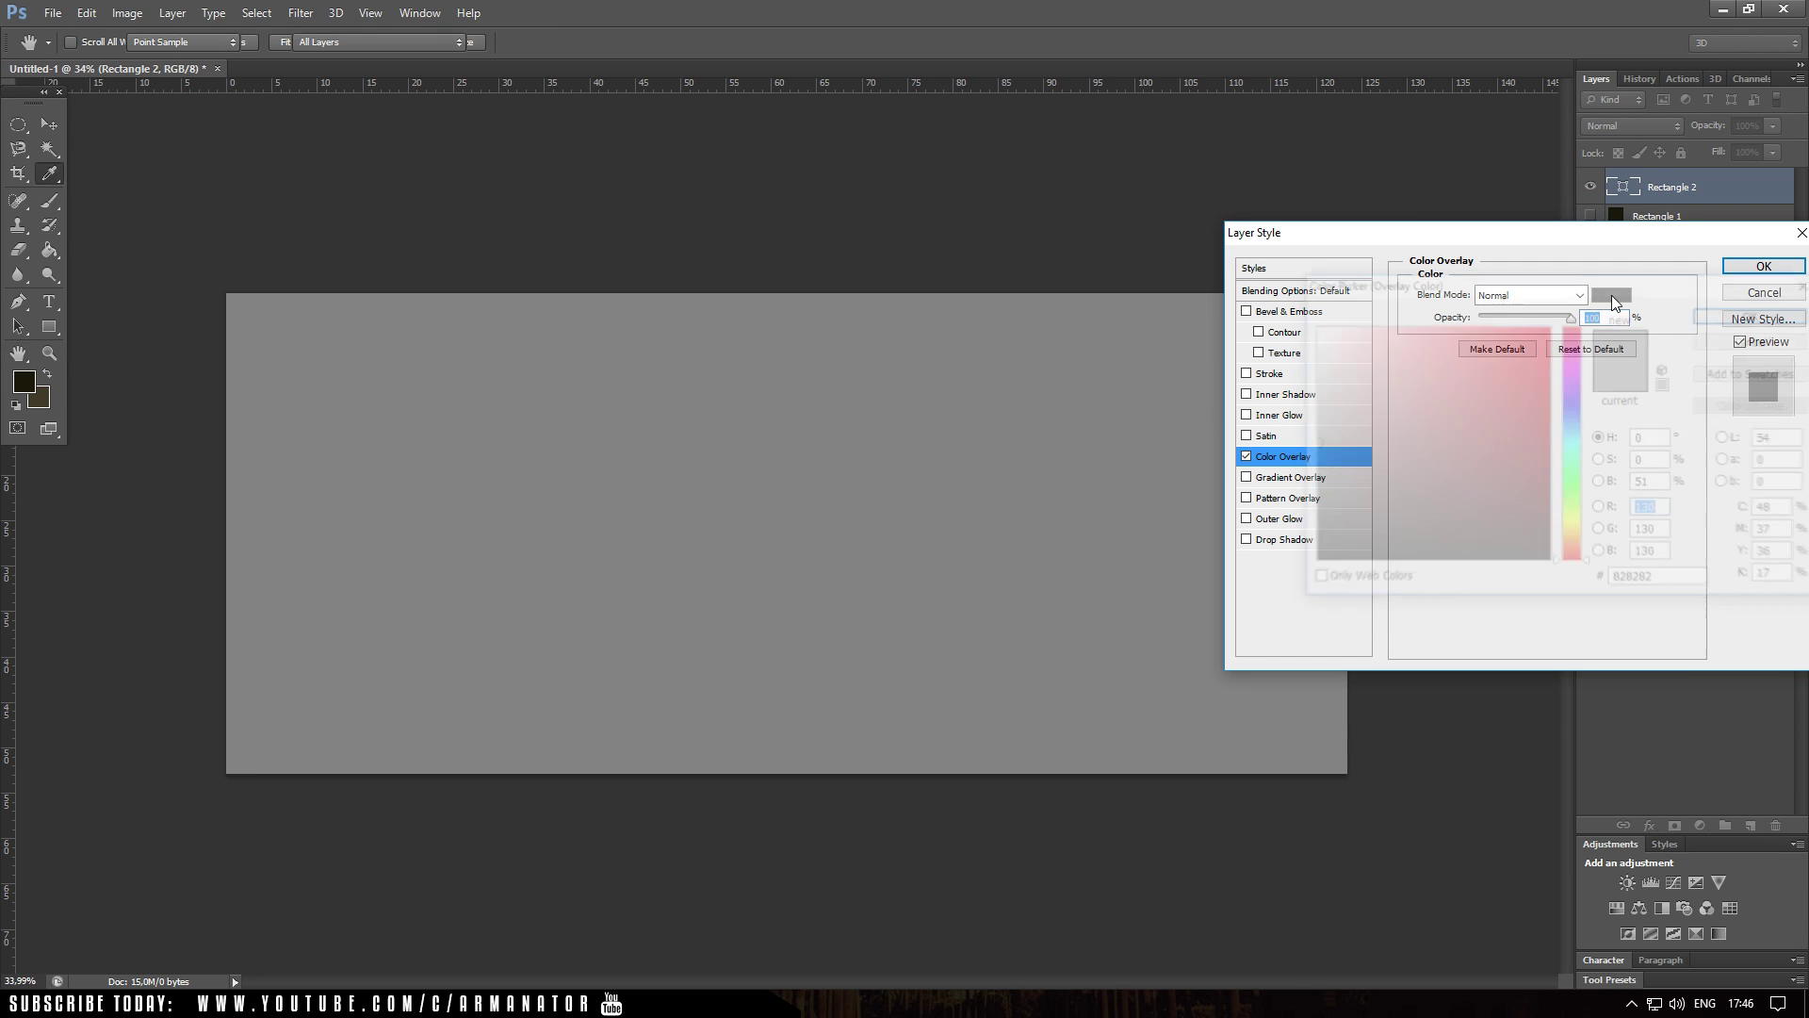
pyautogui.moveTo(1534, 340); pyautogui.dragTo(1311, 563)
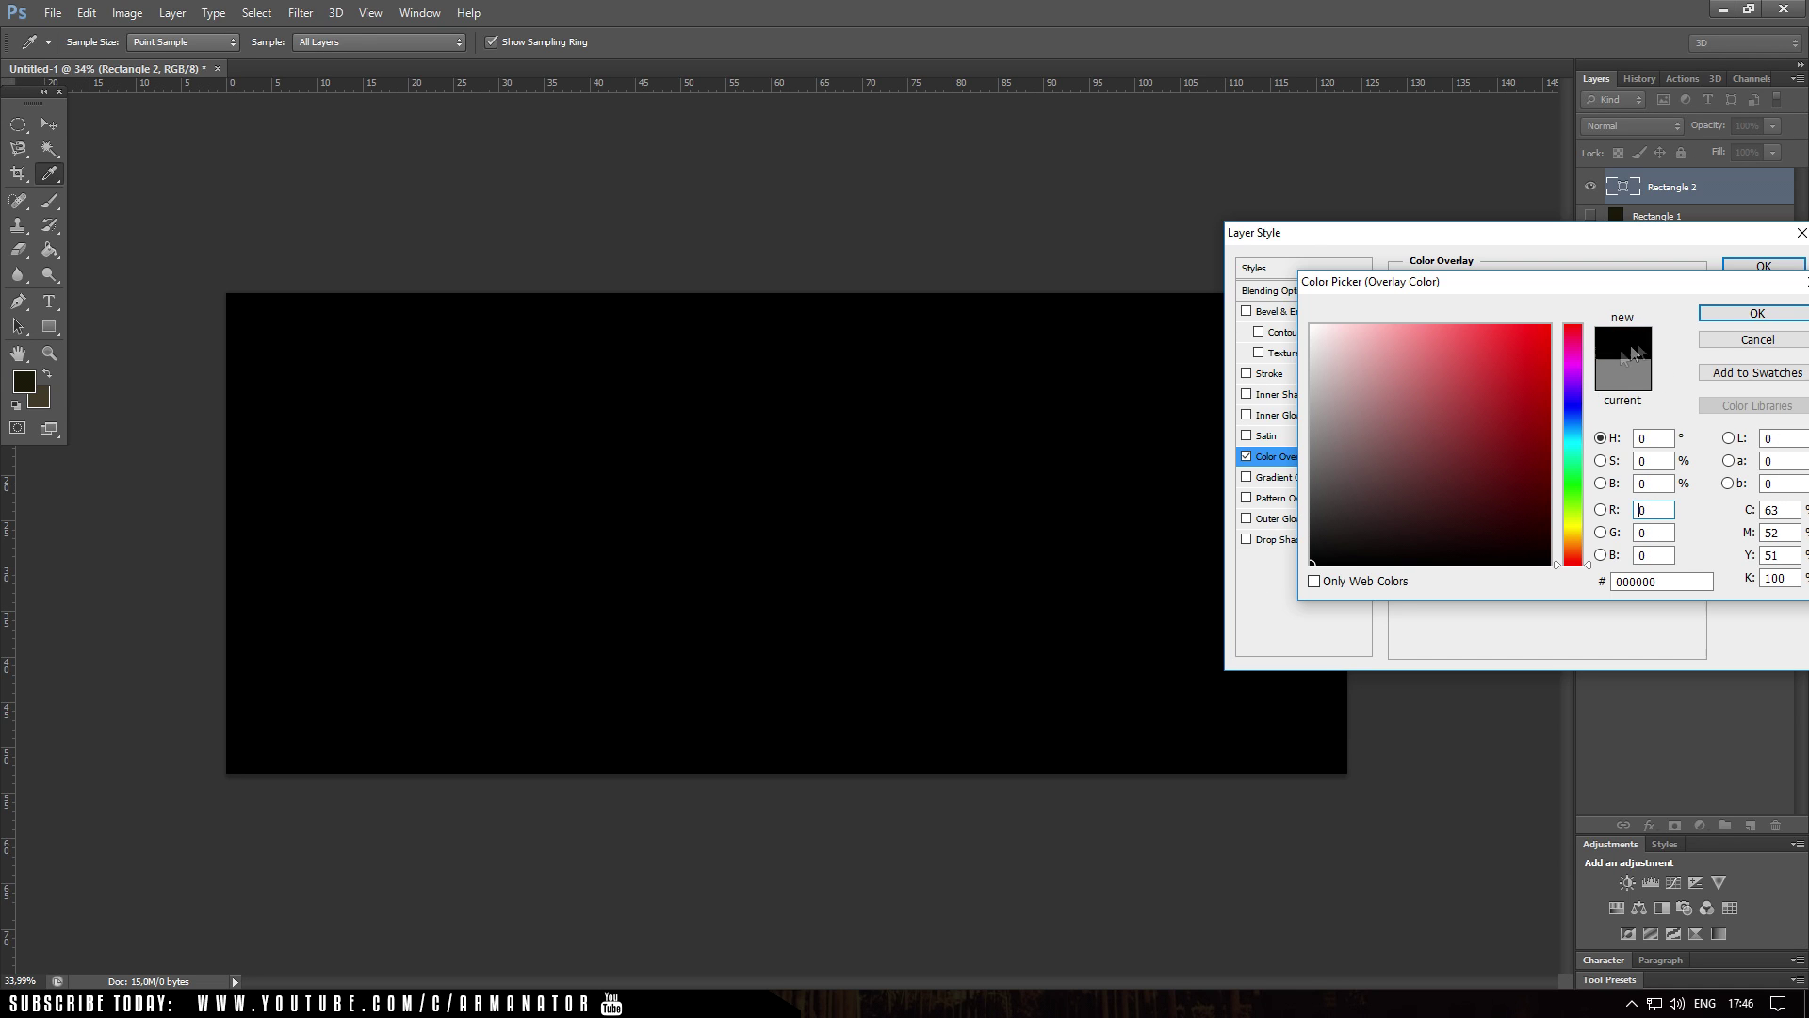
pyautogui.click(1722, 314)
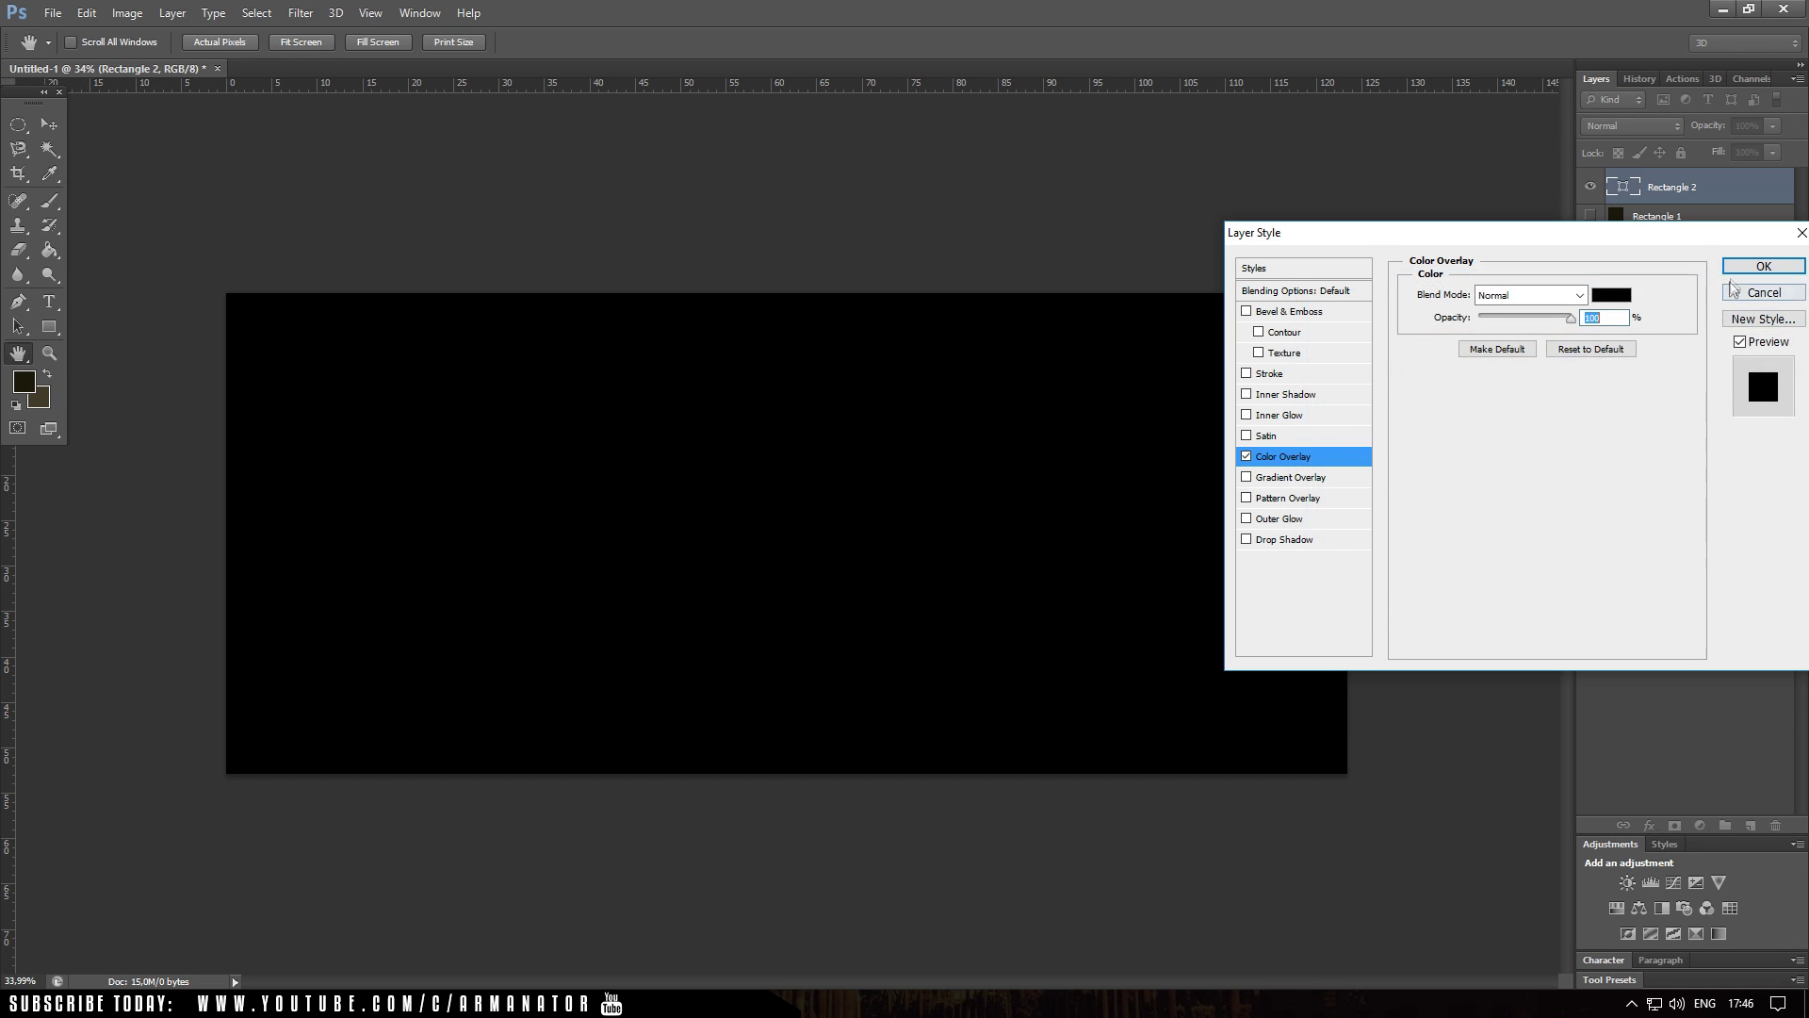
pyautogui.click(1744, 267)
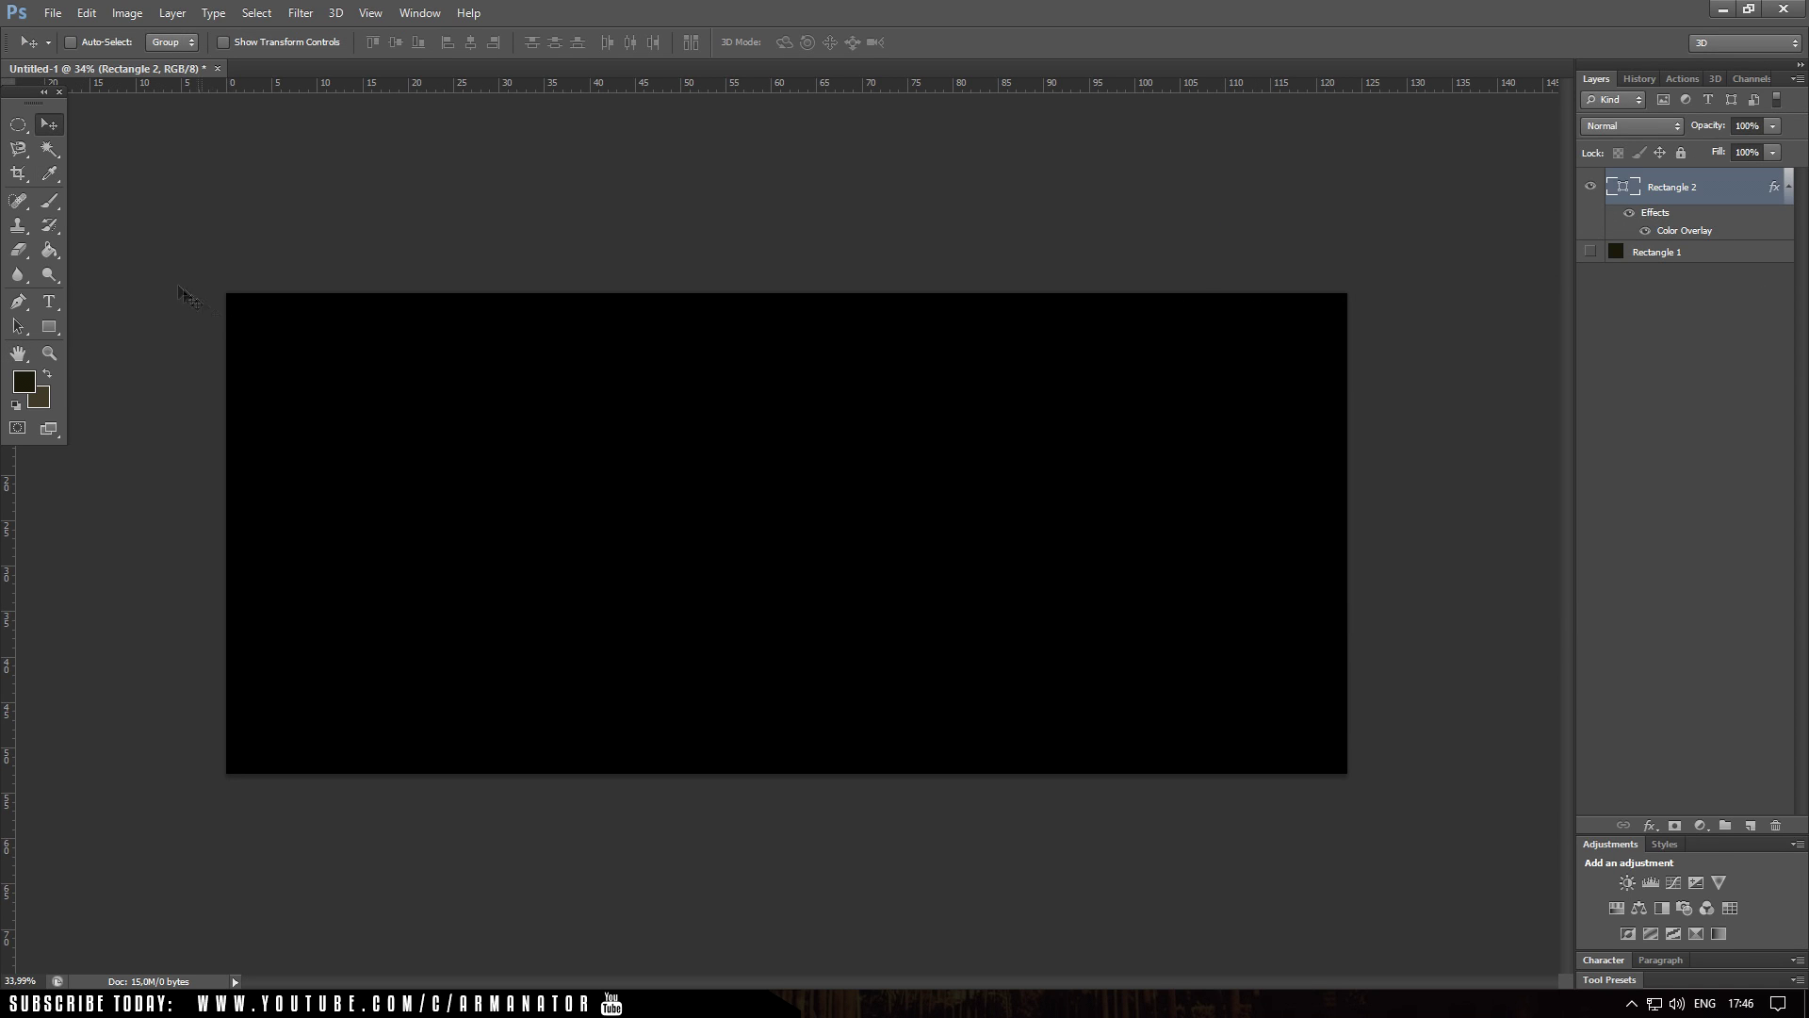
pyautogui.click(51, 309)
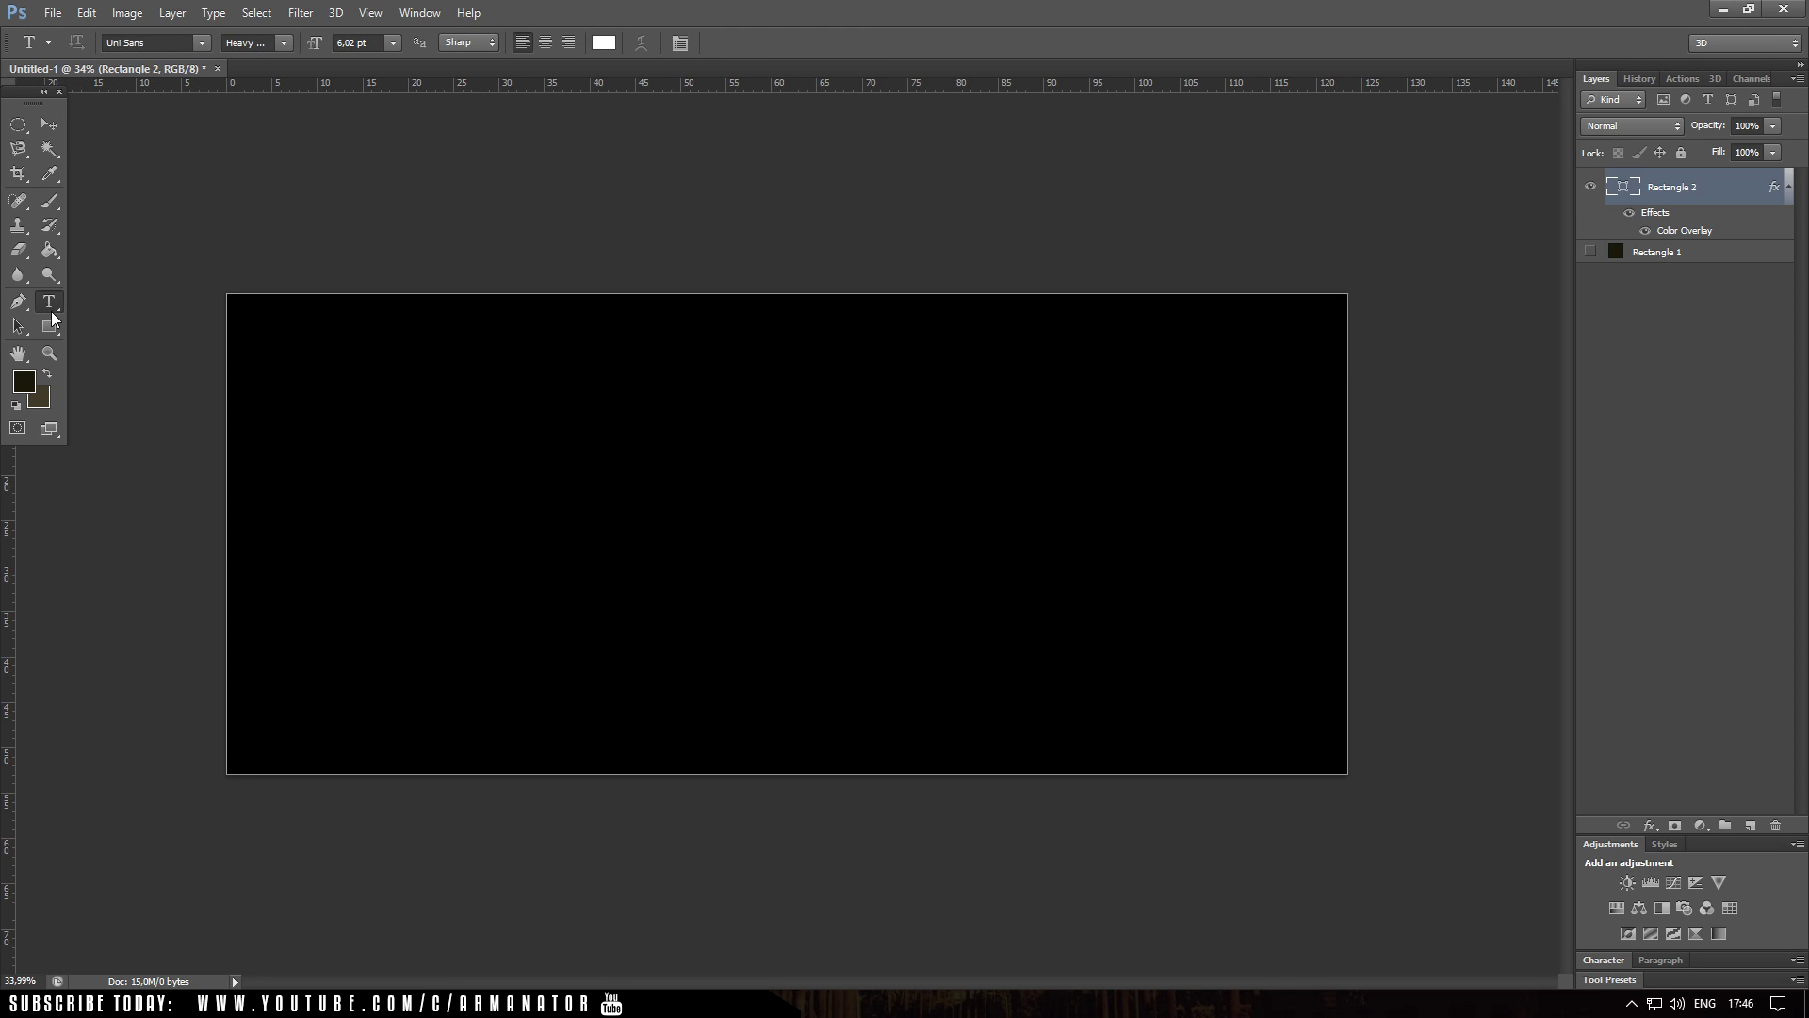
# Add a new layer and type 'armanator' on the banner
pyautogui.click(49, 124)
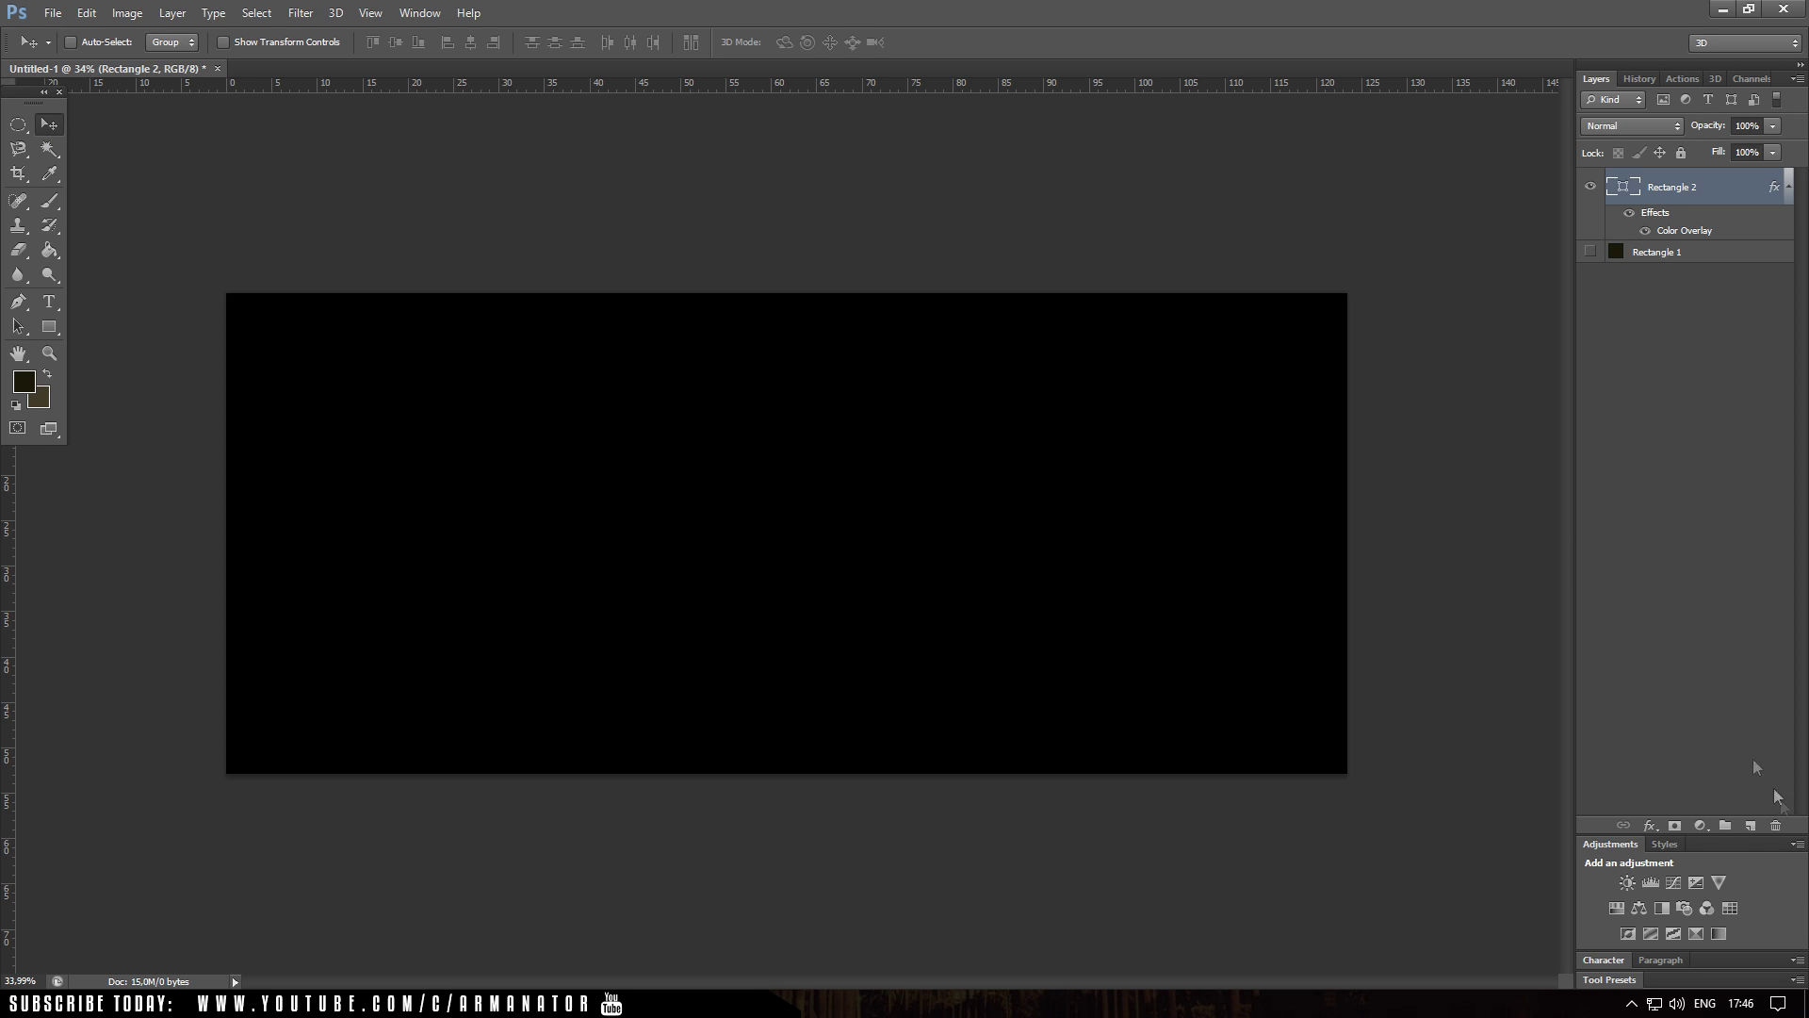
pyautogui.click(1749, 828)
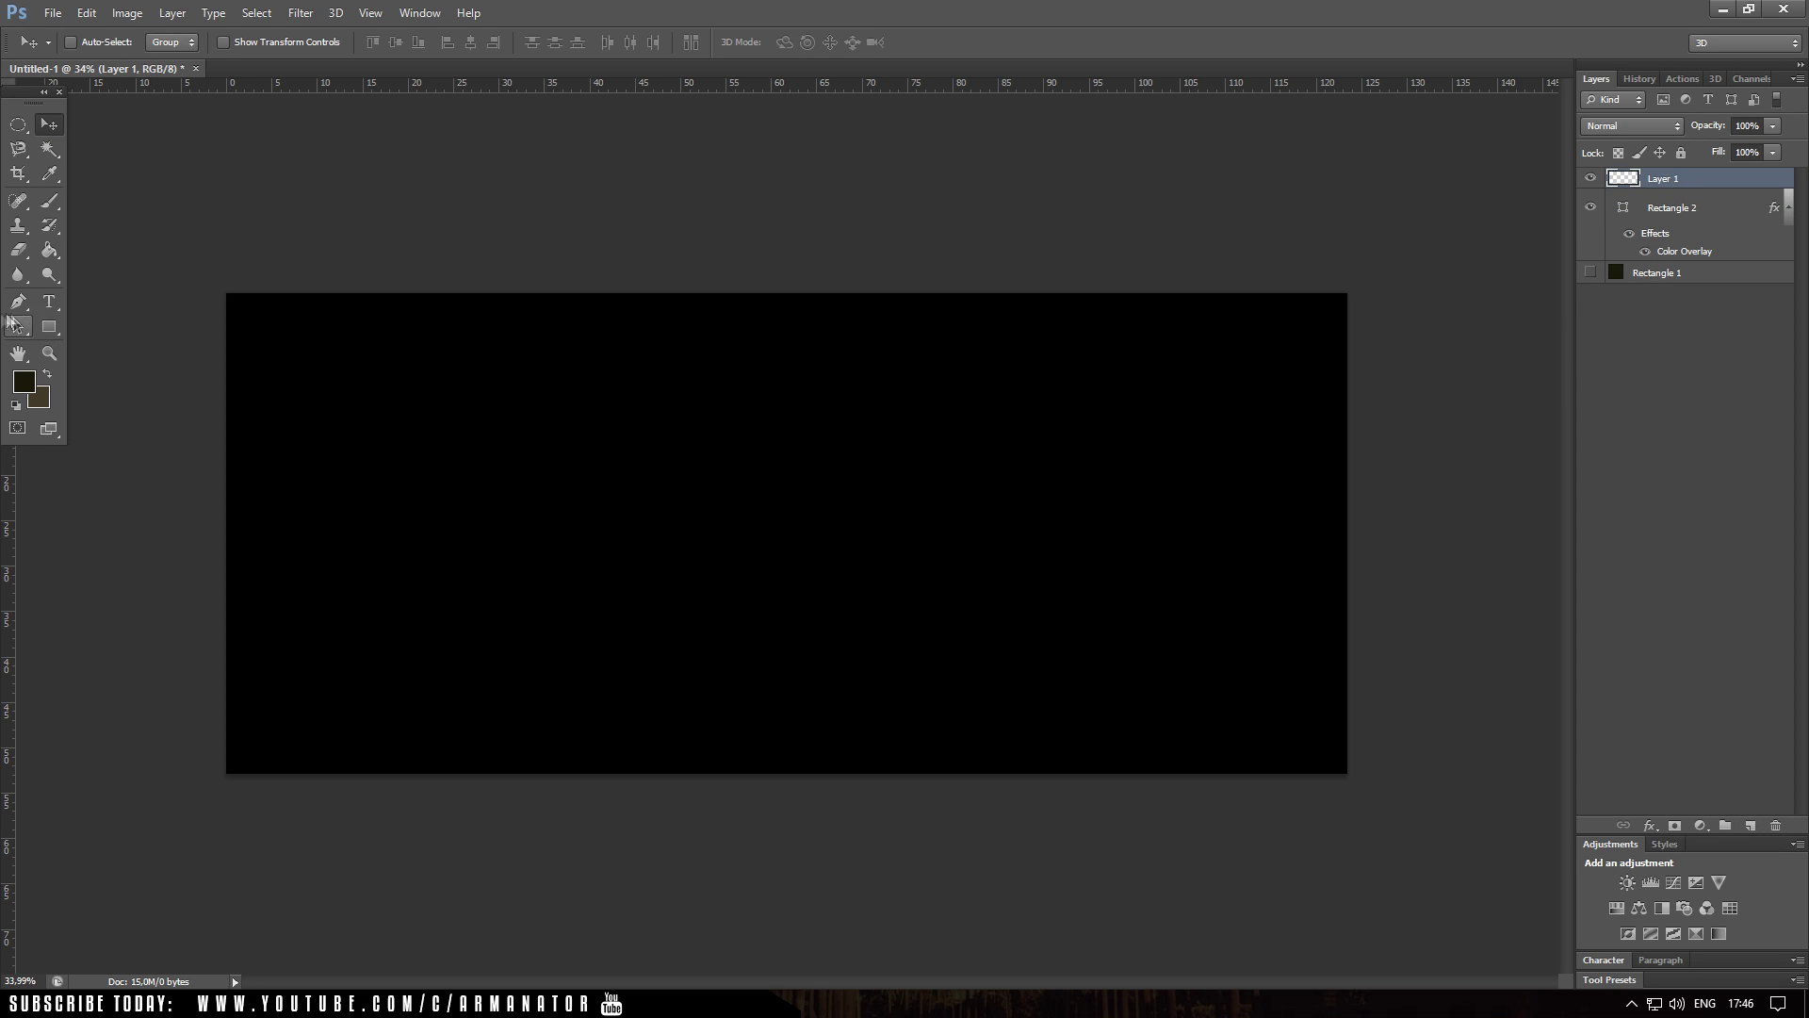
pyautogui.click(50, 303)
pyautogui.click(471, 528)
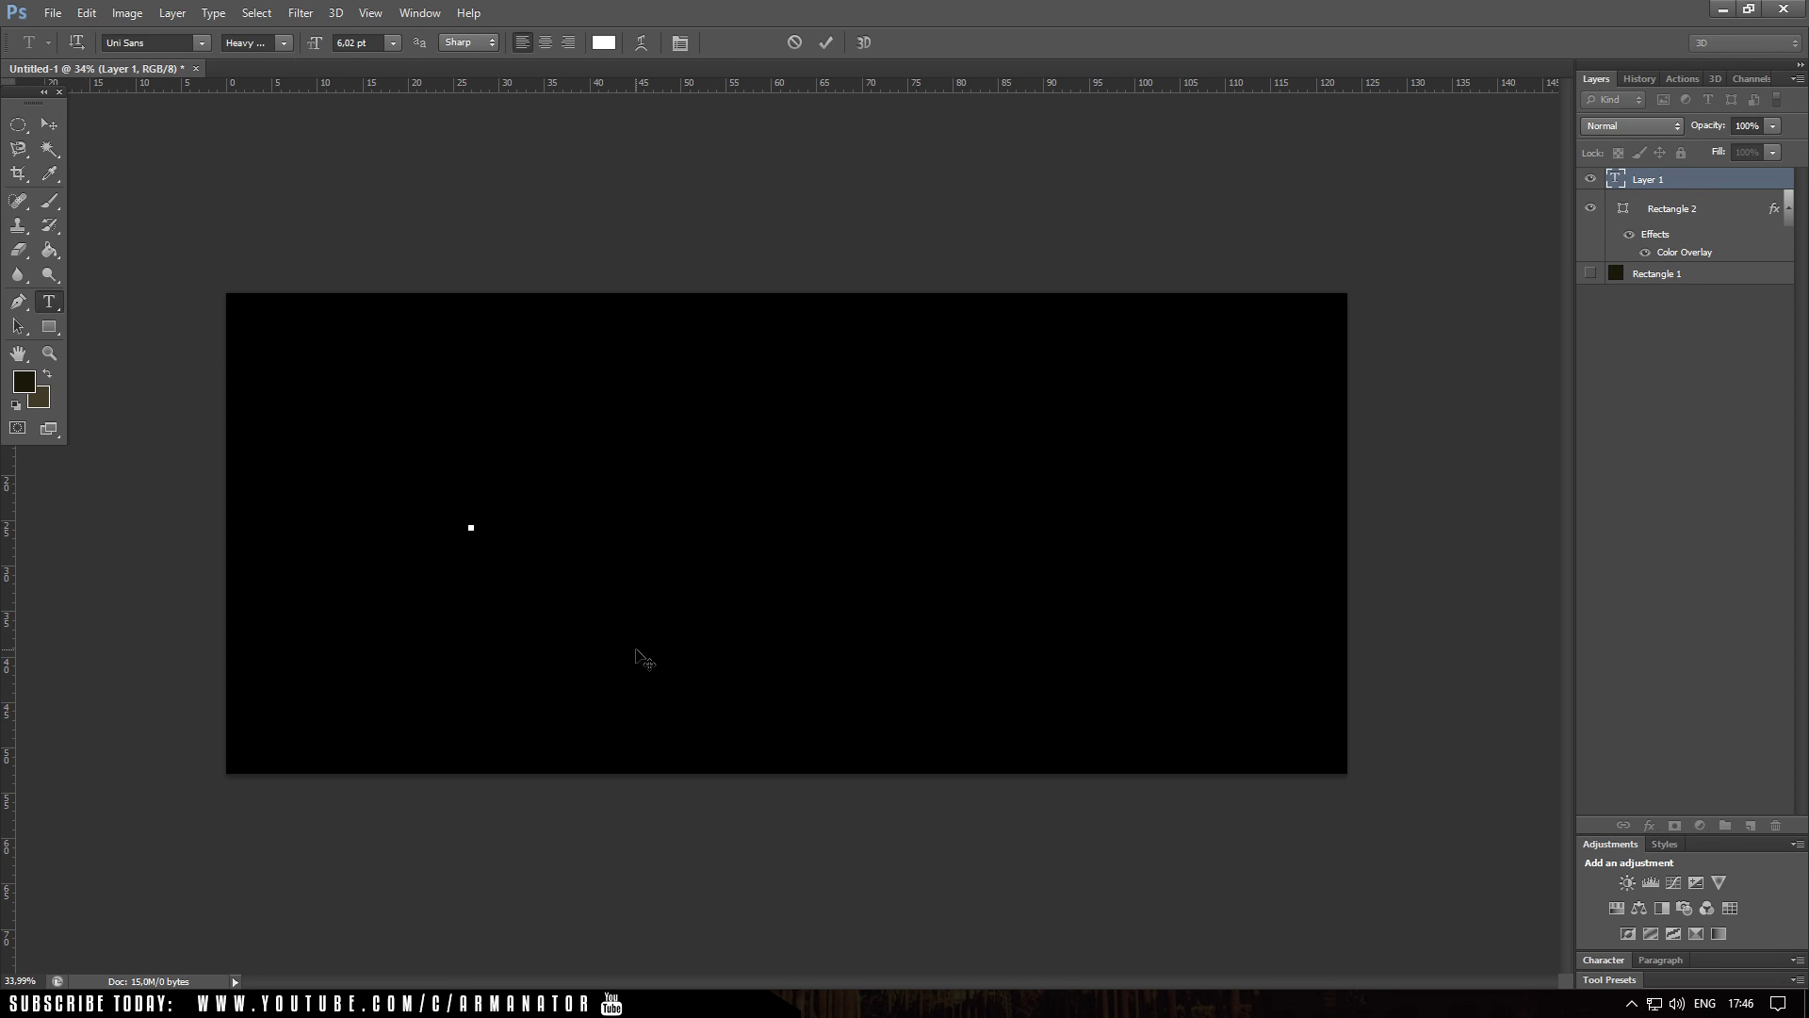
pyautogui.write('armanator')
pyautogui.click(50, 124)
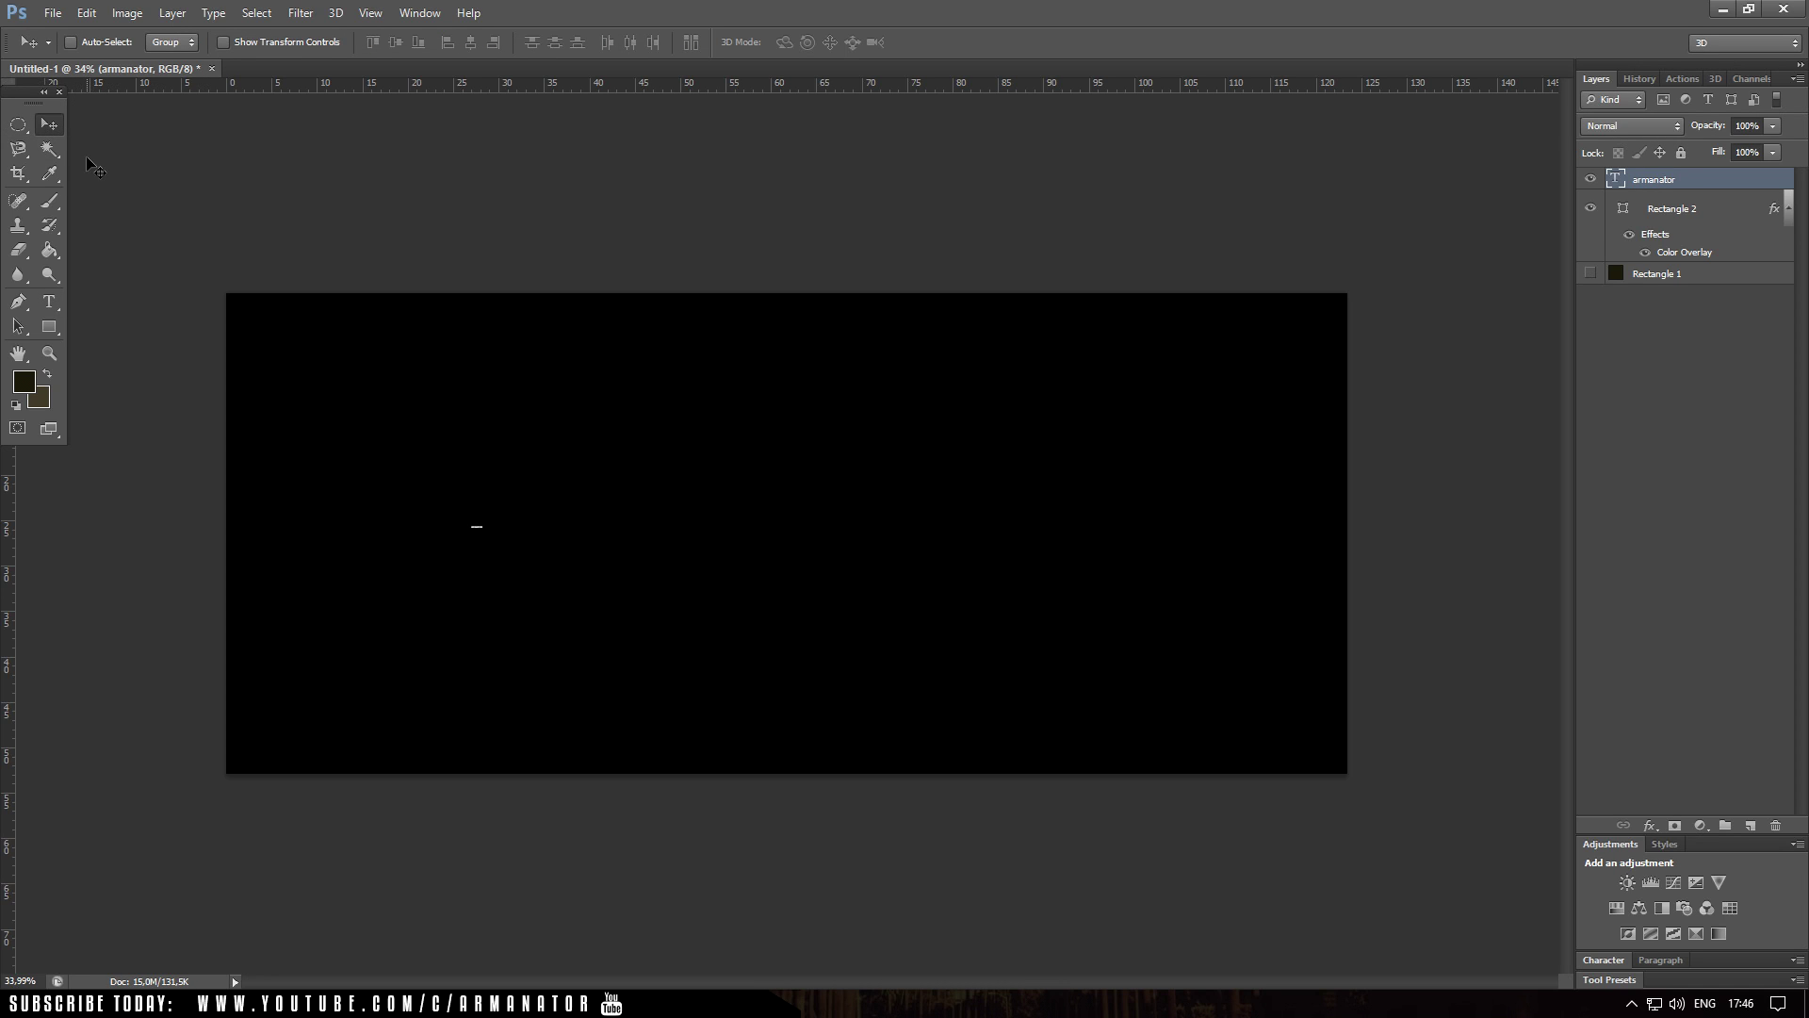
# Enlarge the ARMANATOR text and centre it across the black banner
pyautogui.hotkey('ctrl', 't')
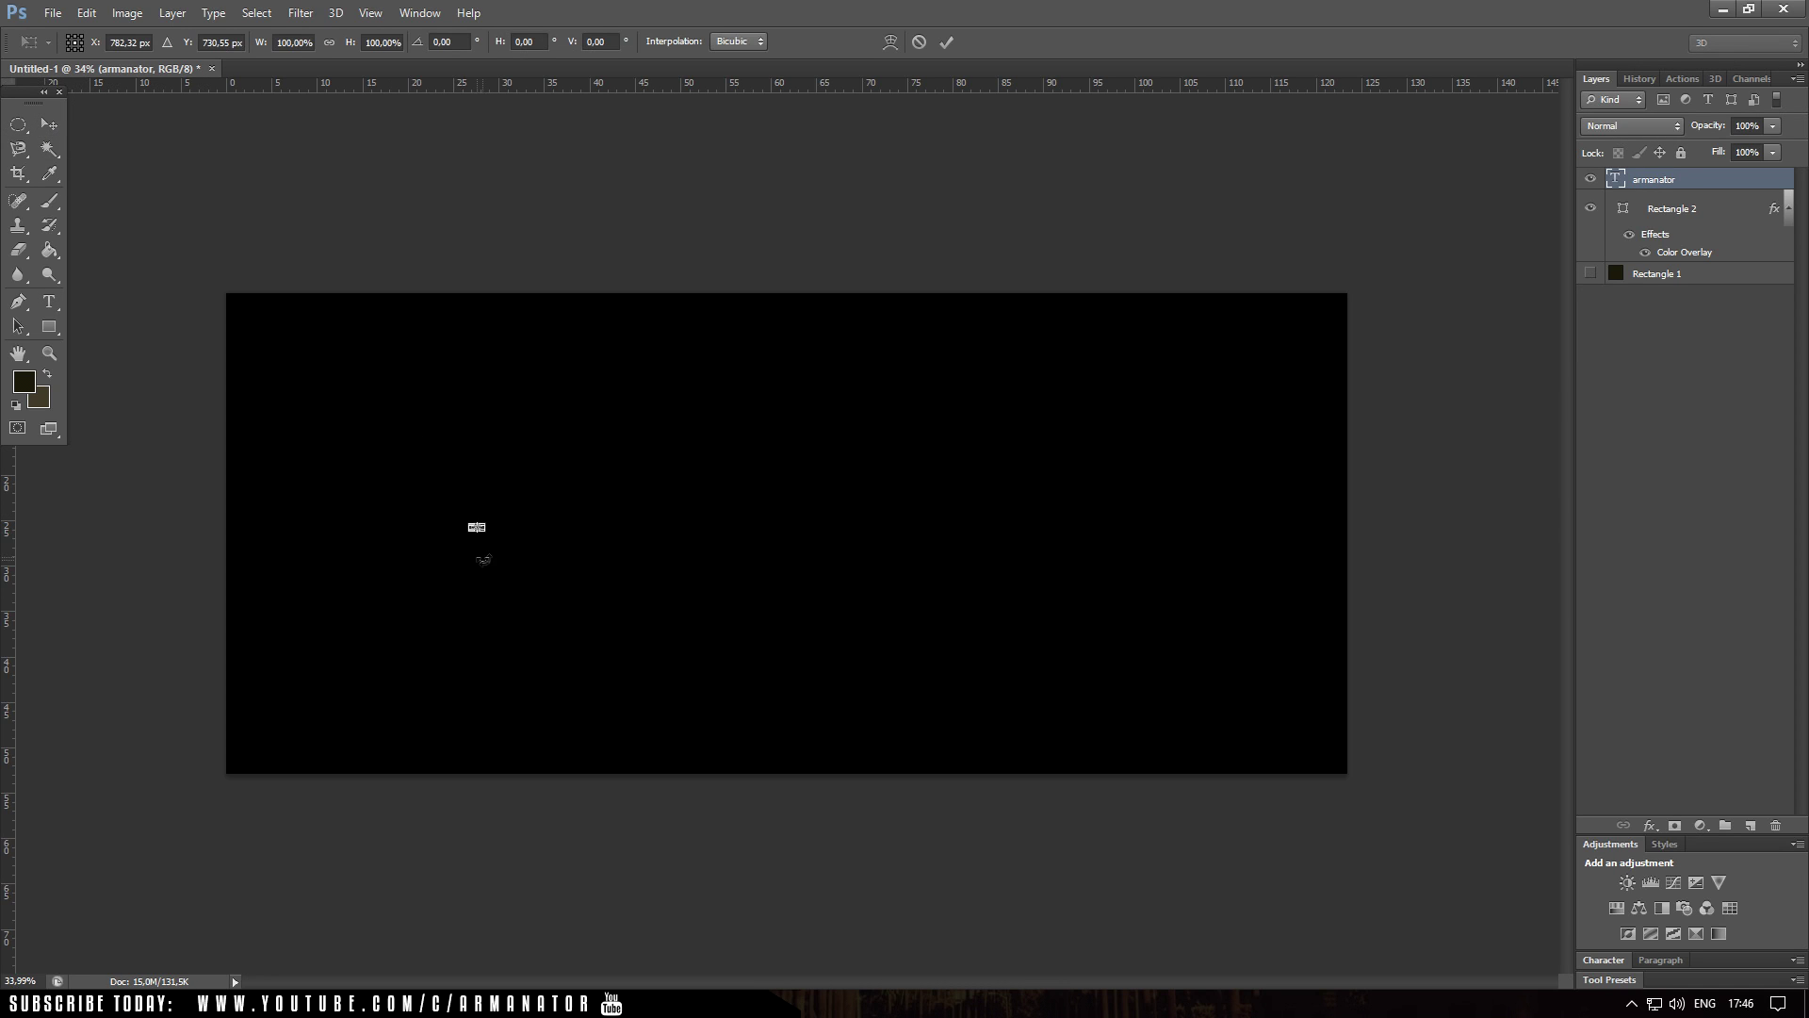
pyautogui.moveTo(491, 533); pyautogui.dragTo(1333, 903)
pyautogui.moveTo(1037, 591); pyautogui.dragTo(917, 540)
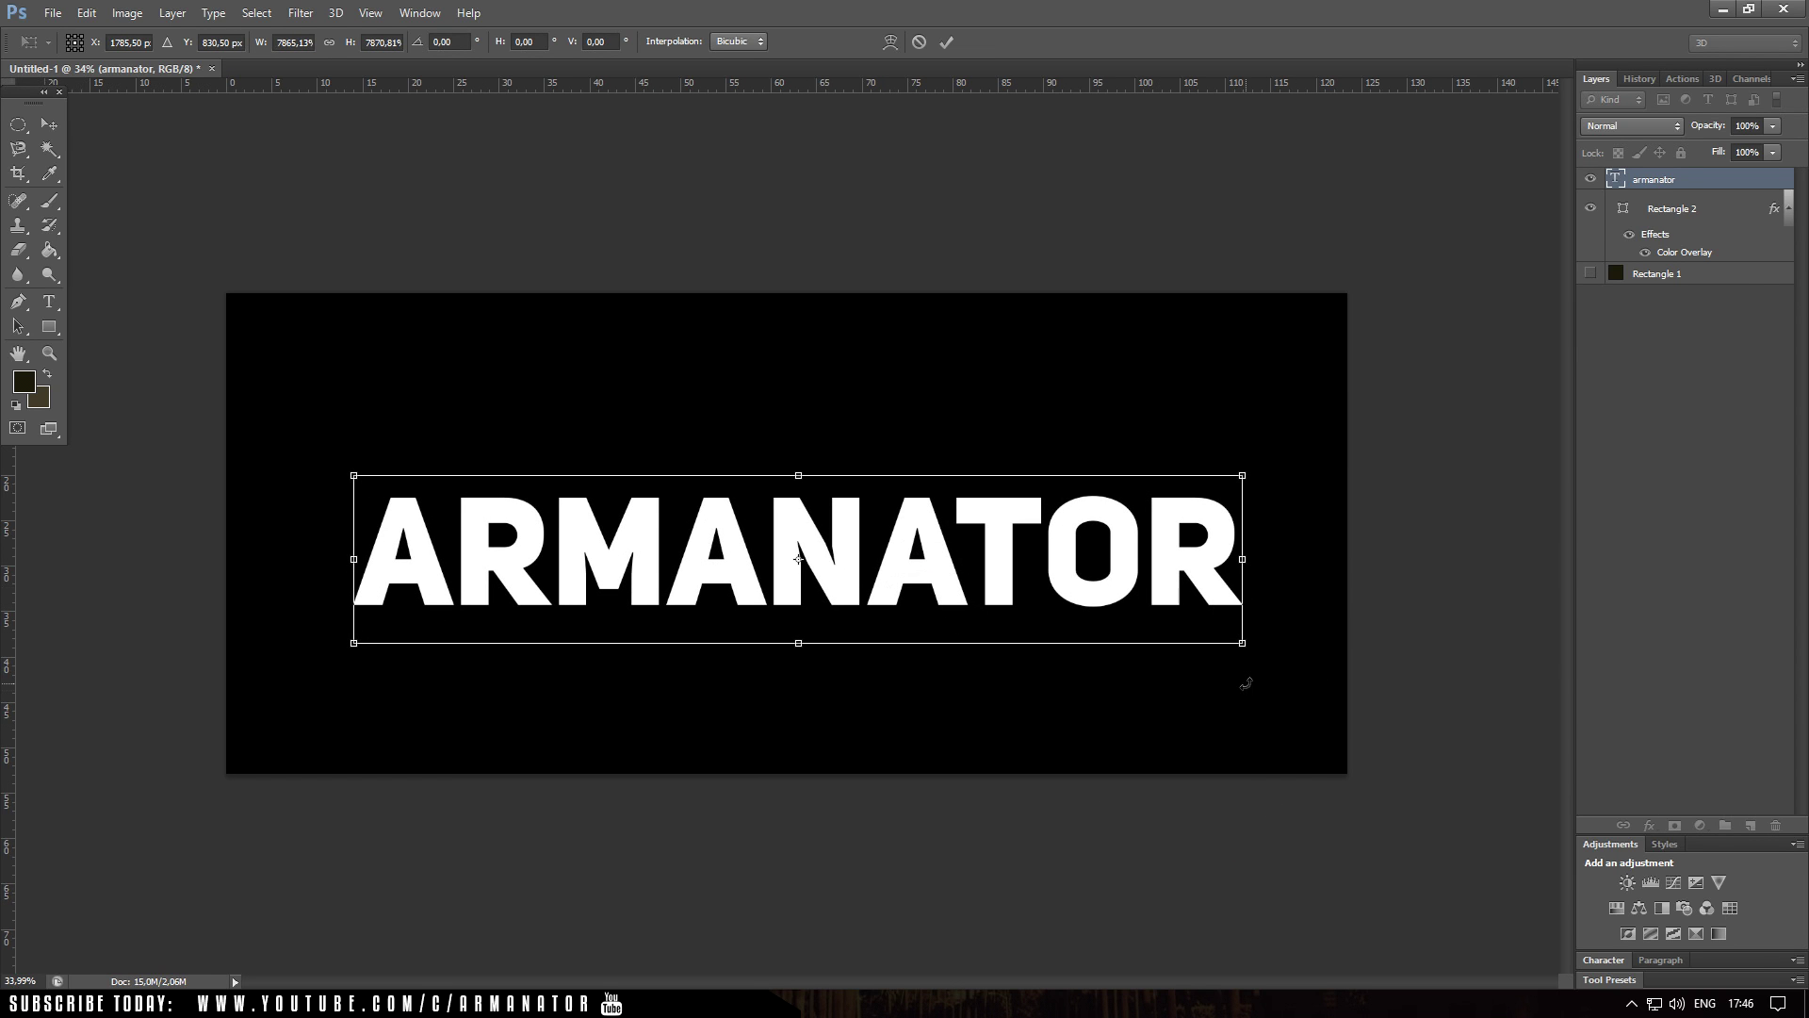
pyautogui.moveTo(1256, 652); pyautogui.dragTo(1314, 668)
pyautogui.moveTo(1153, 627); pyautogui.dragTo(1099, 595)
pyautogui.press('Return')
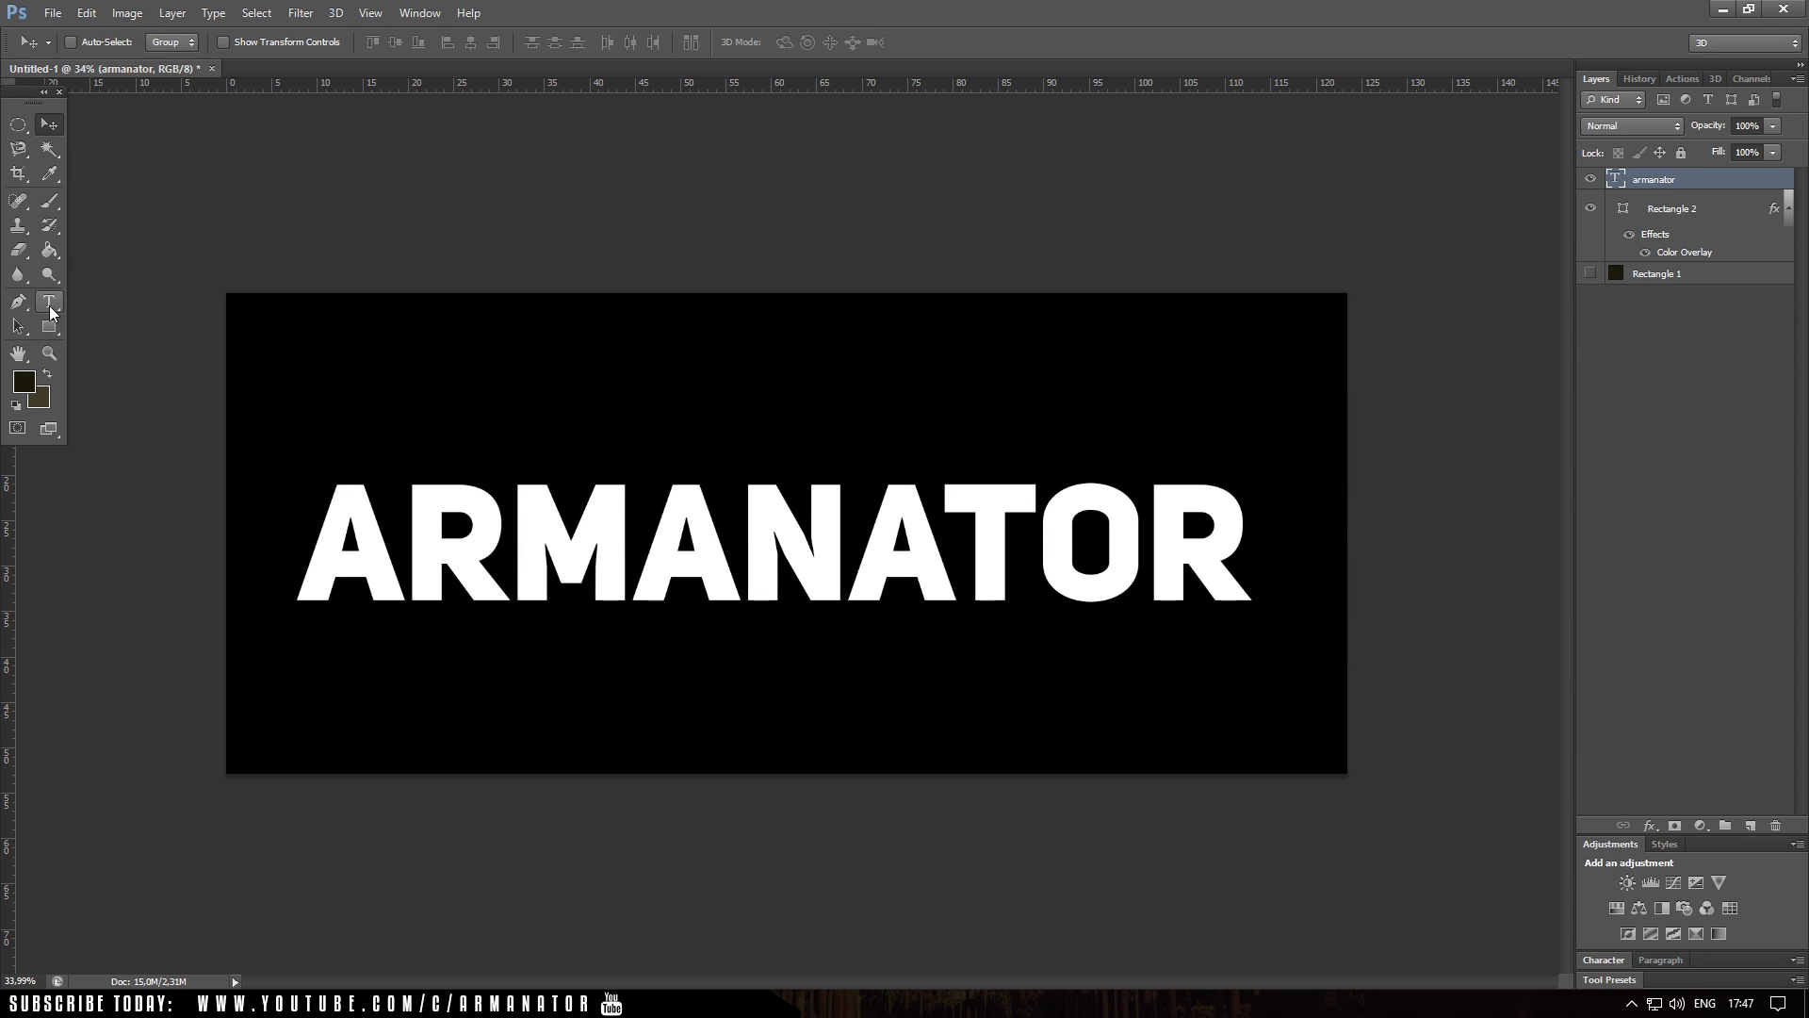
pyautogui.click(51, 309)
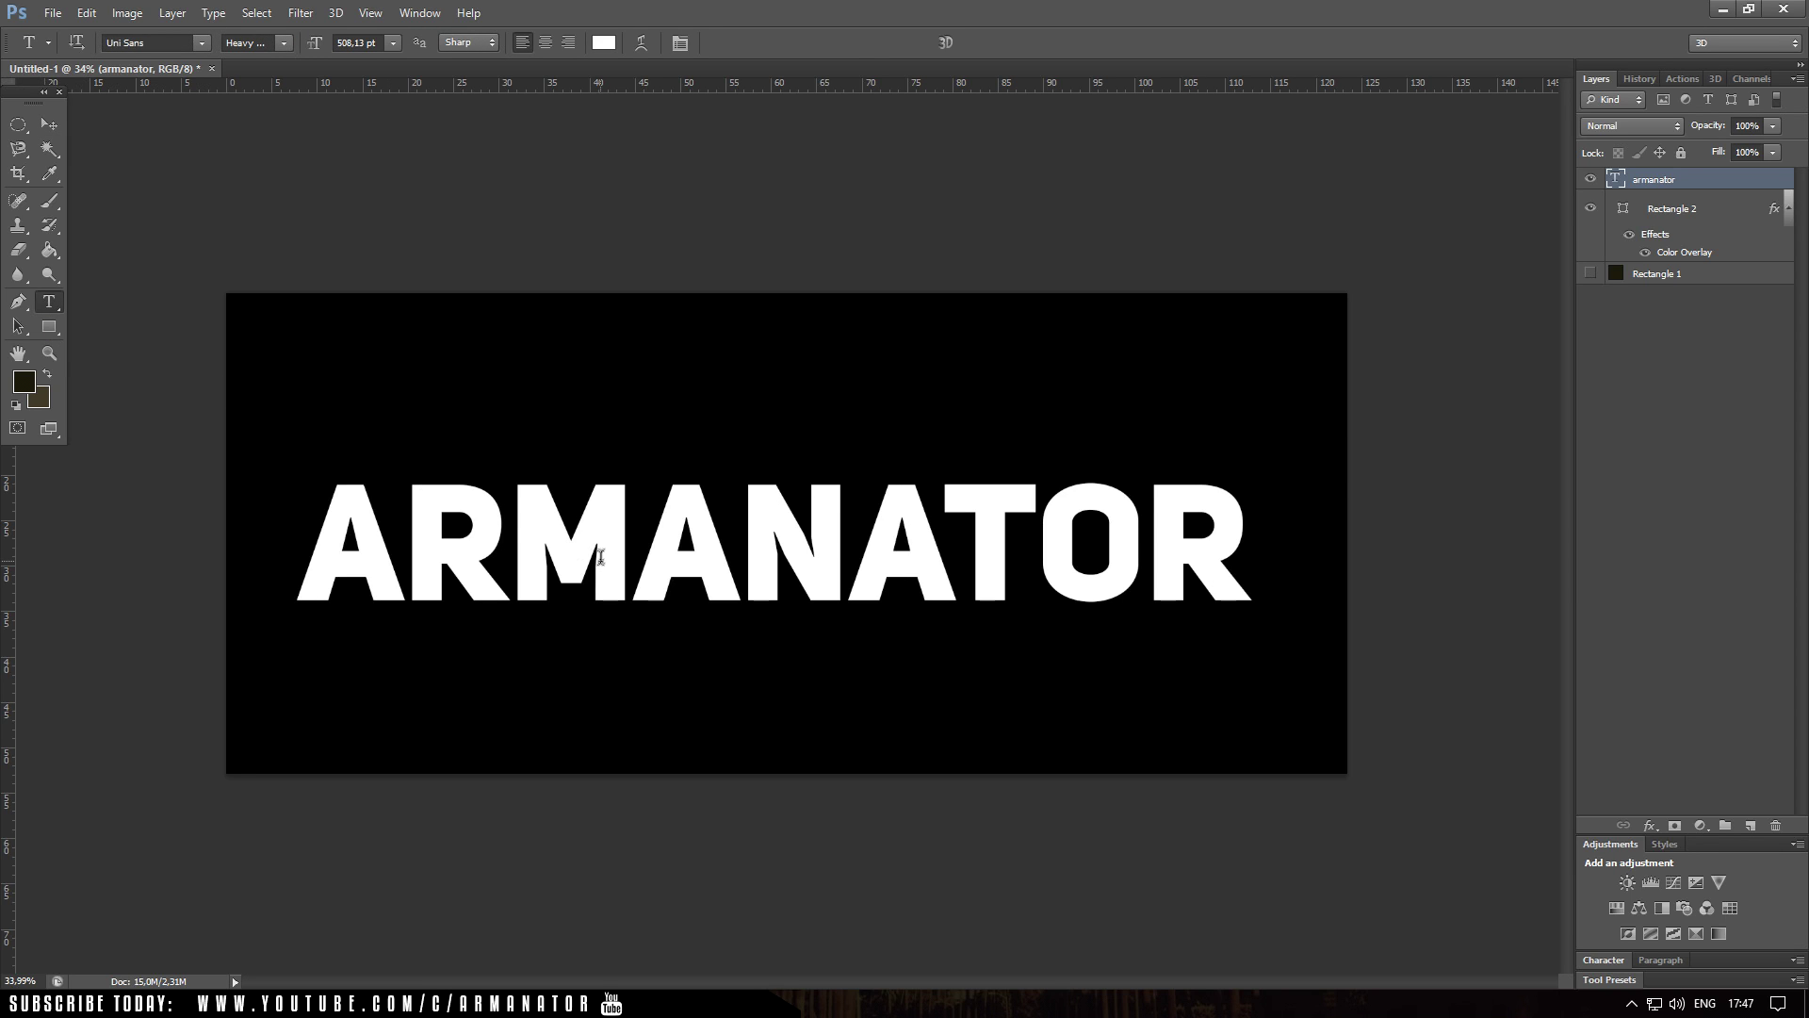
# Select all the ARMANATOR text and choose a different font
pyautogui.click(811, 529)
pyautogui.hotkey('ctrl', 'a')
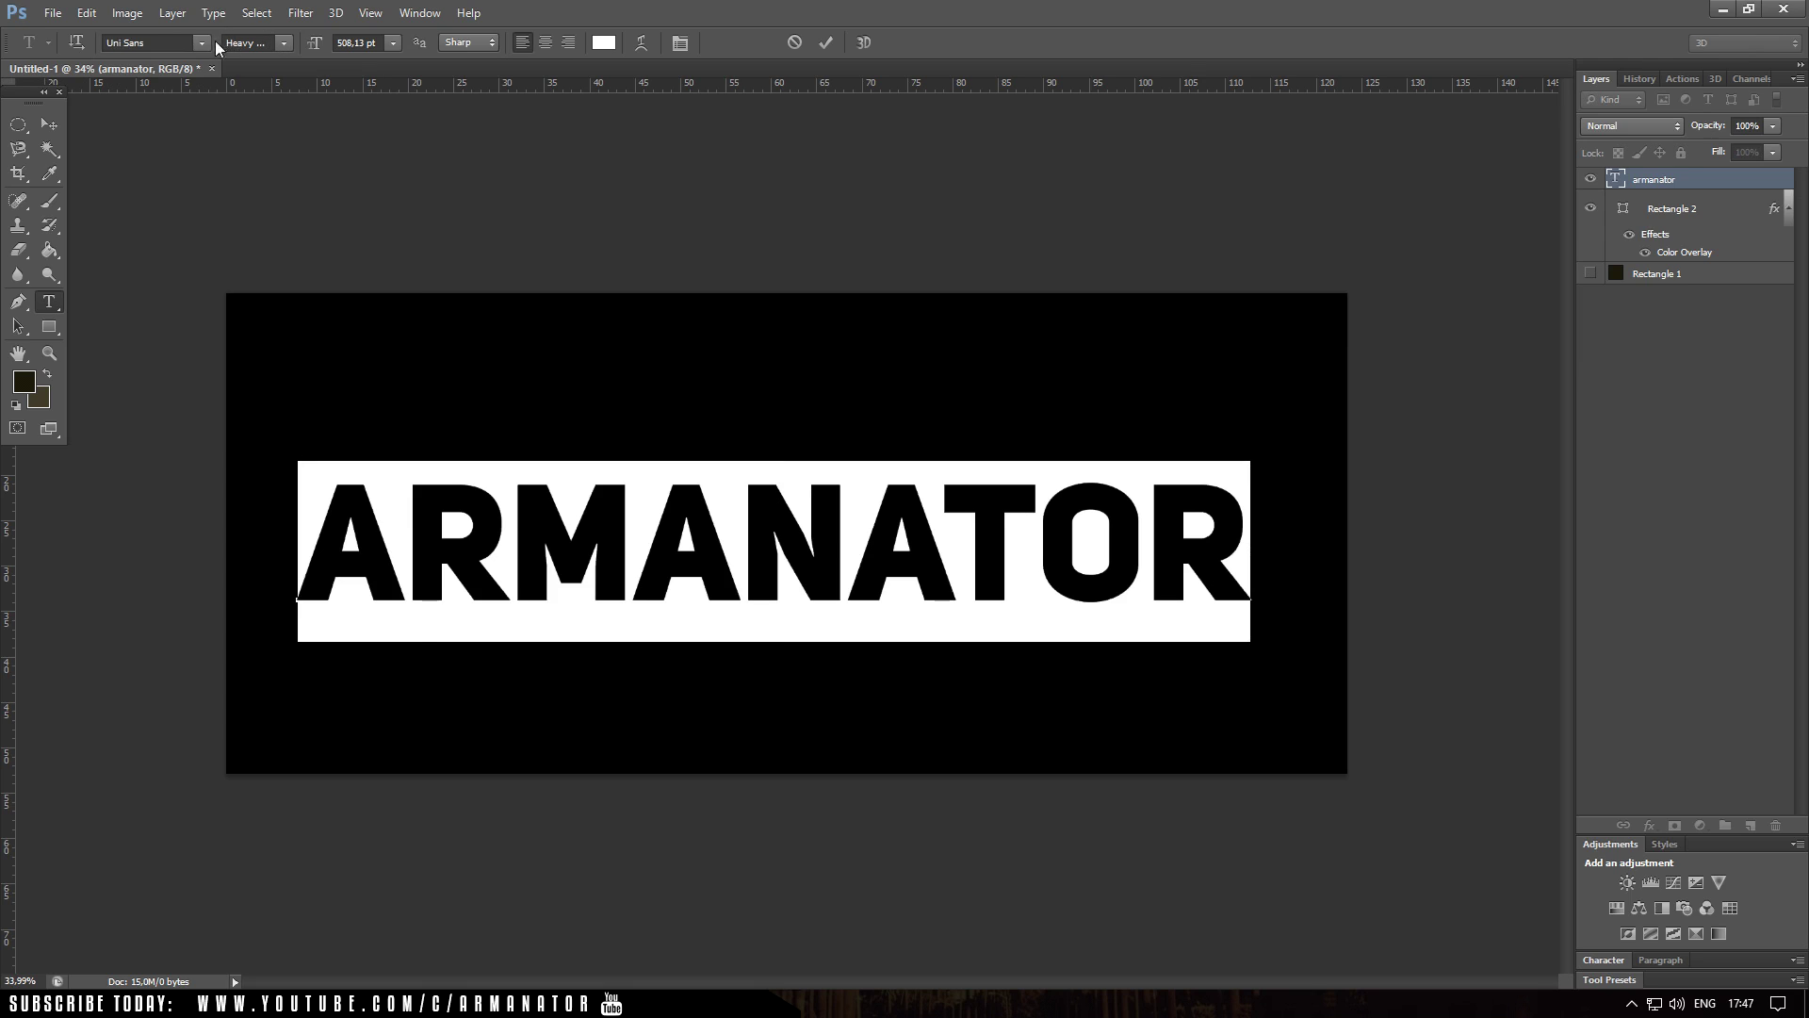
pyautogui.click(202, 43)
pyautogui.moveTo(416, 635); pyautogui.dragTo(410, 259)
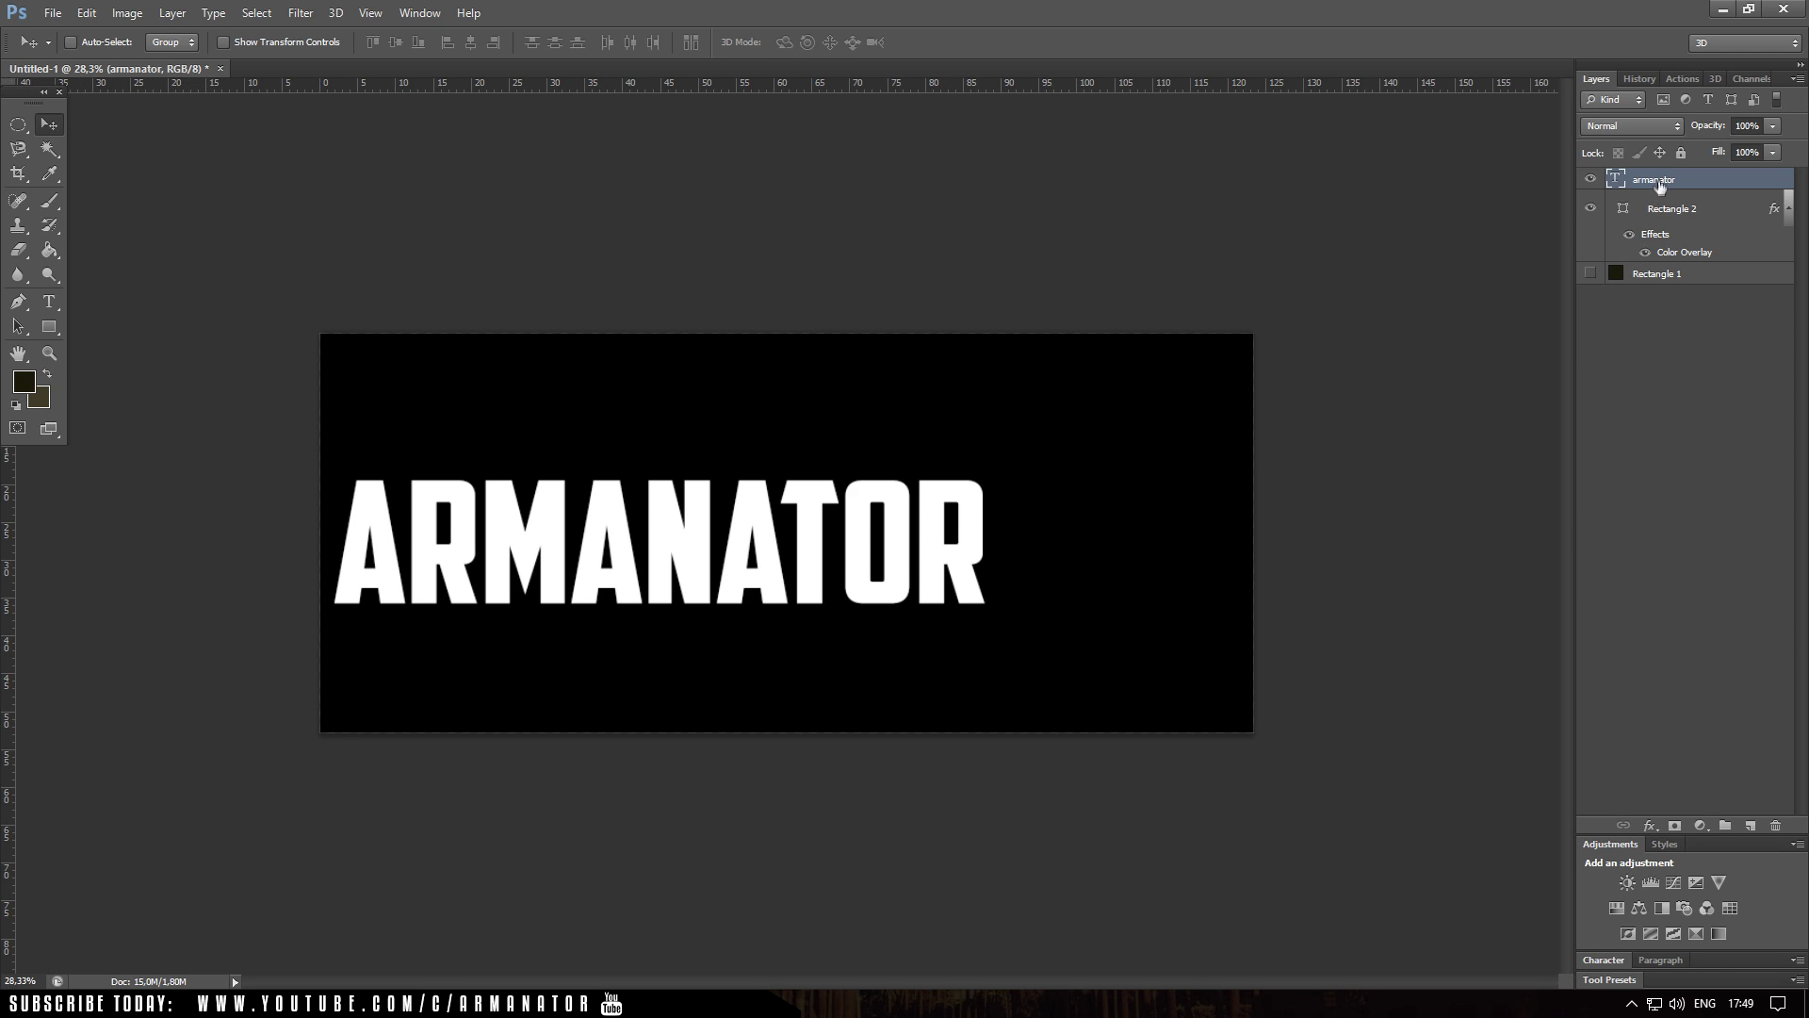
# Align the ARMANATOR text to the canvas's left edge, then deselect
pyautogui.hotkey('ctrl', 'a')
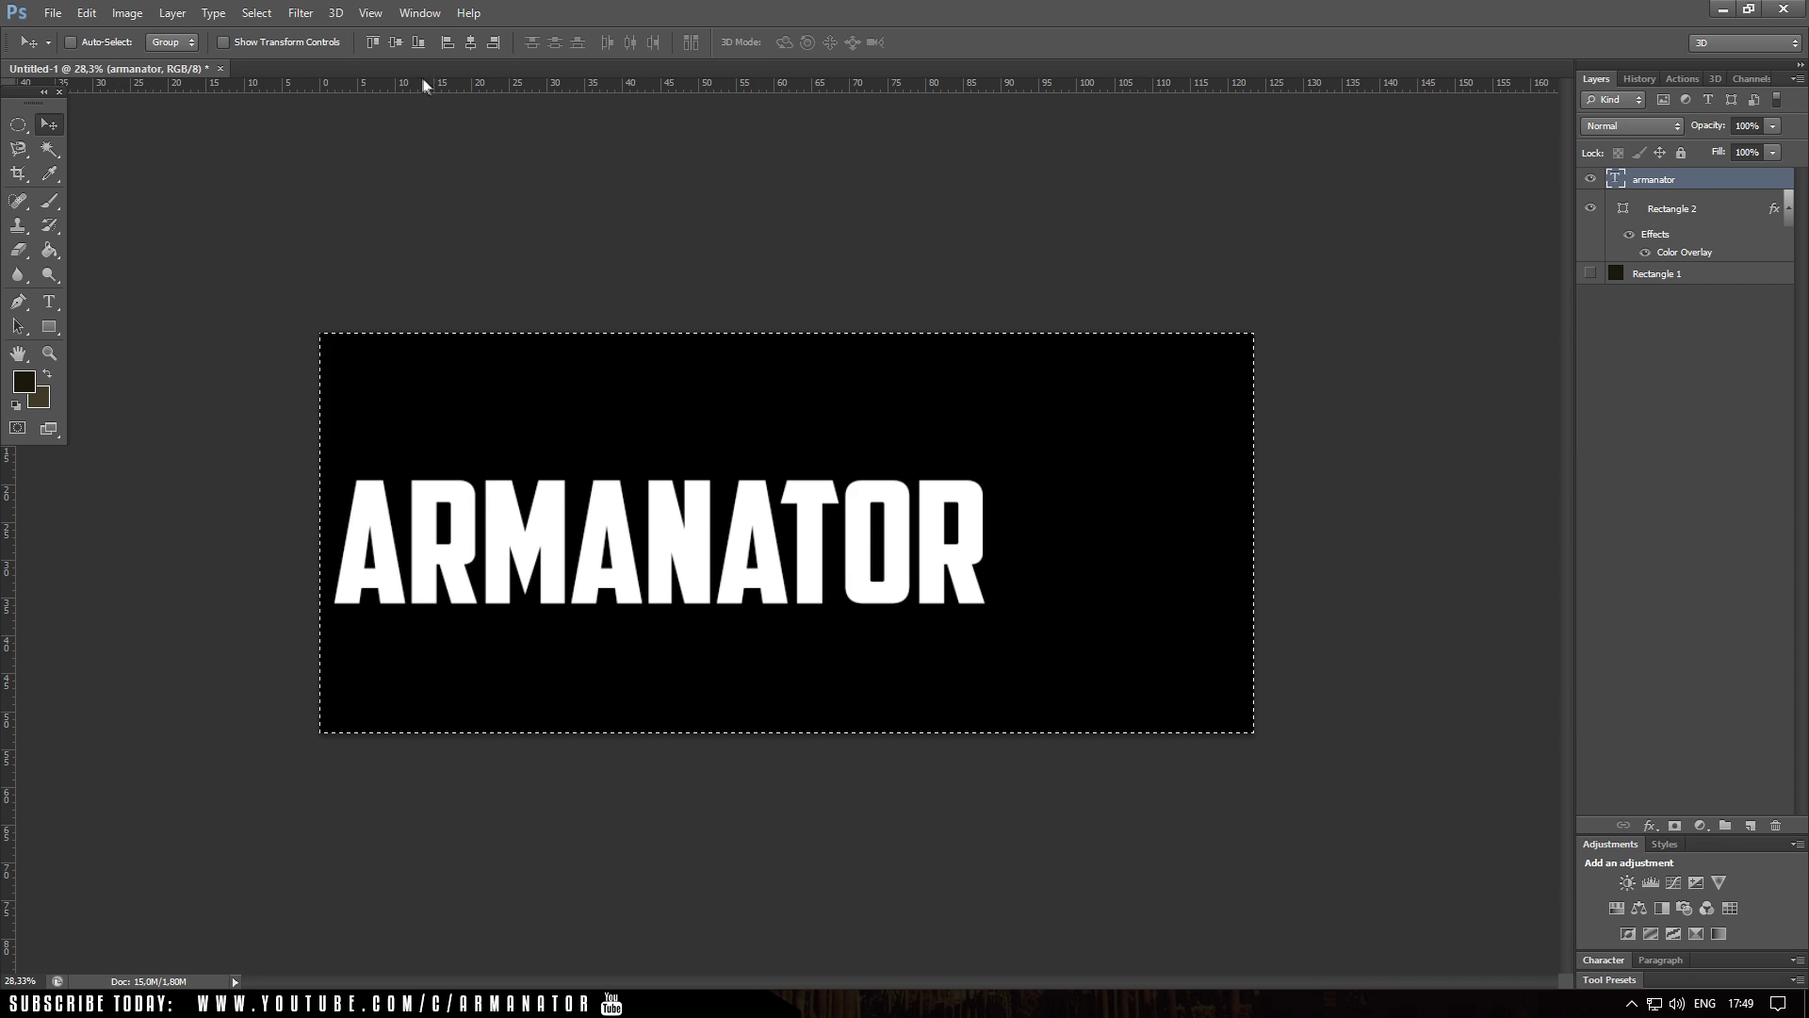
pyautogui.click(470, 42)
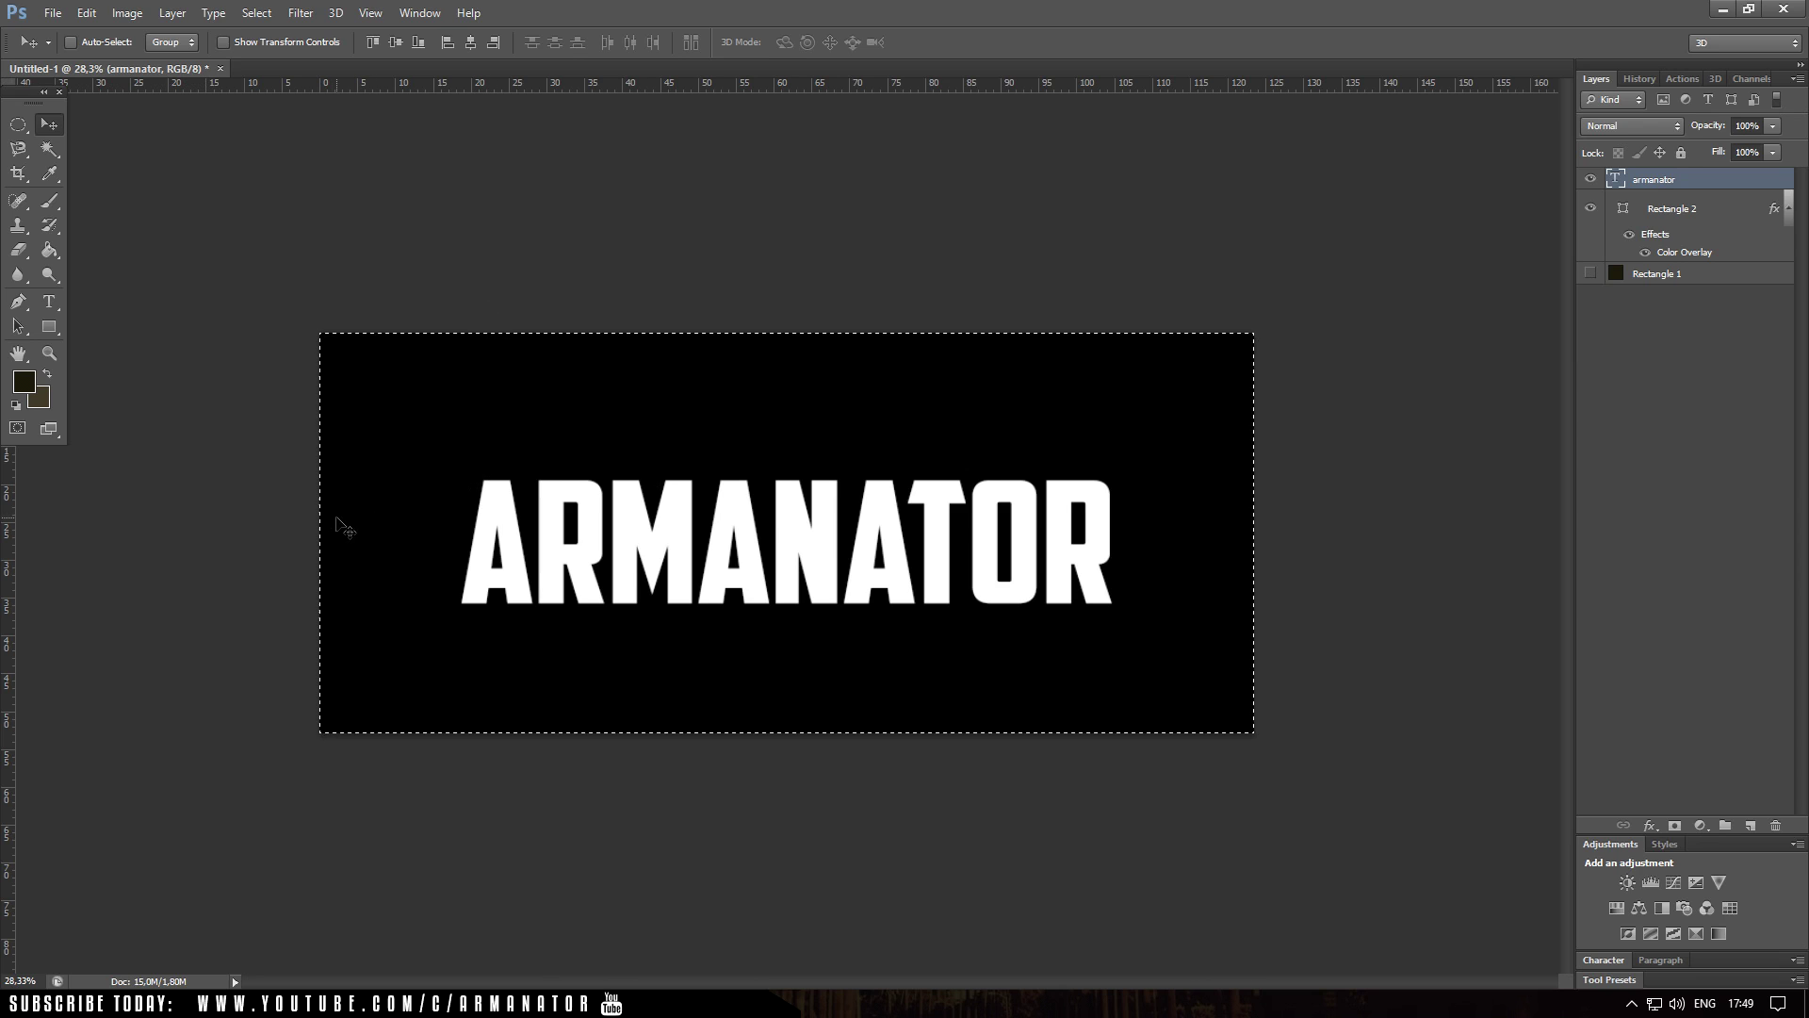
pyautogui.click(447, 43)
pyautogui.hotkey('ctrl', 'd')
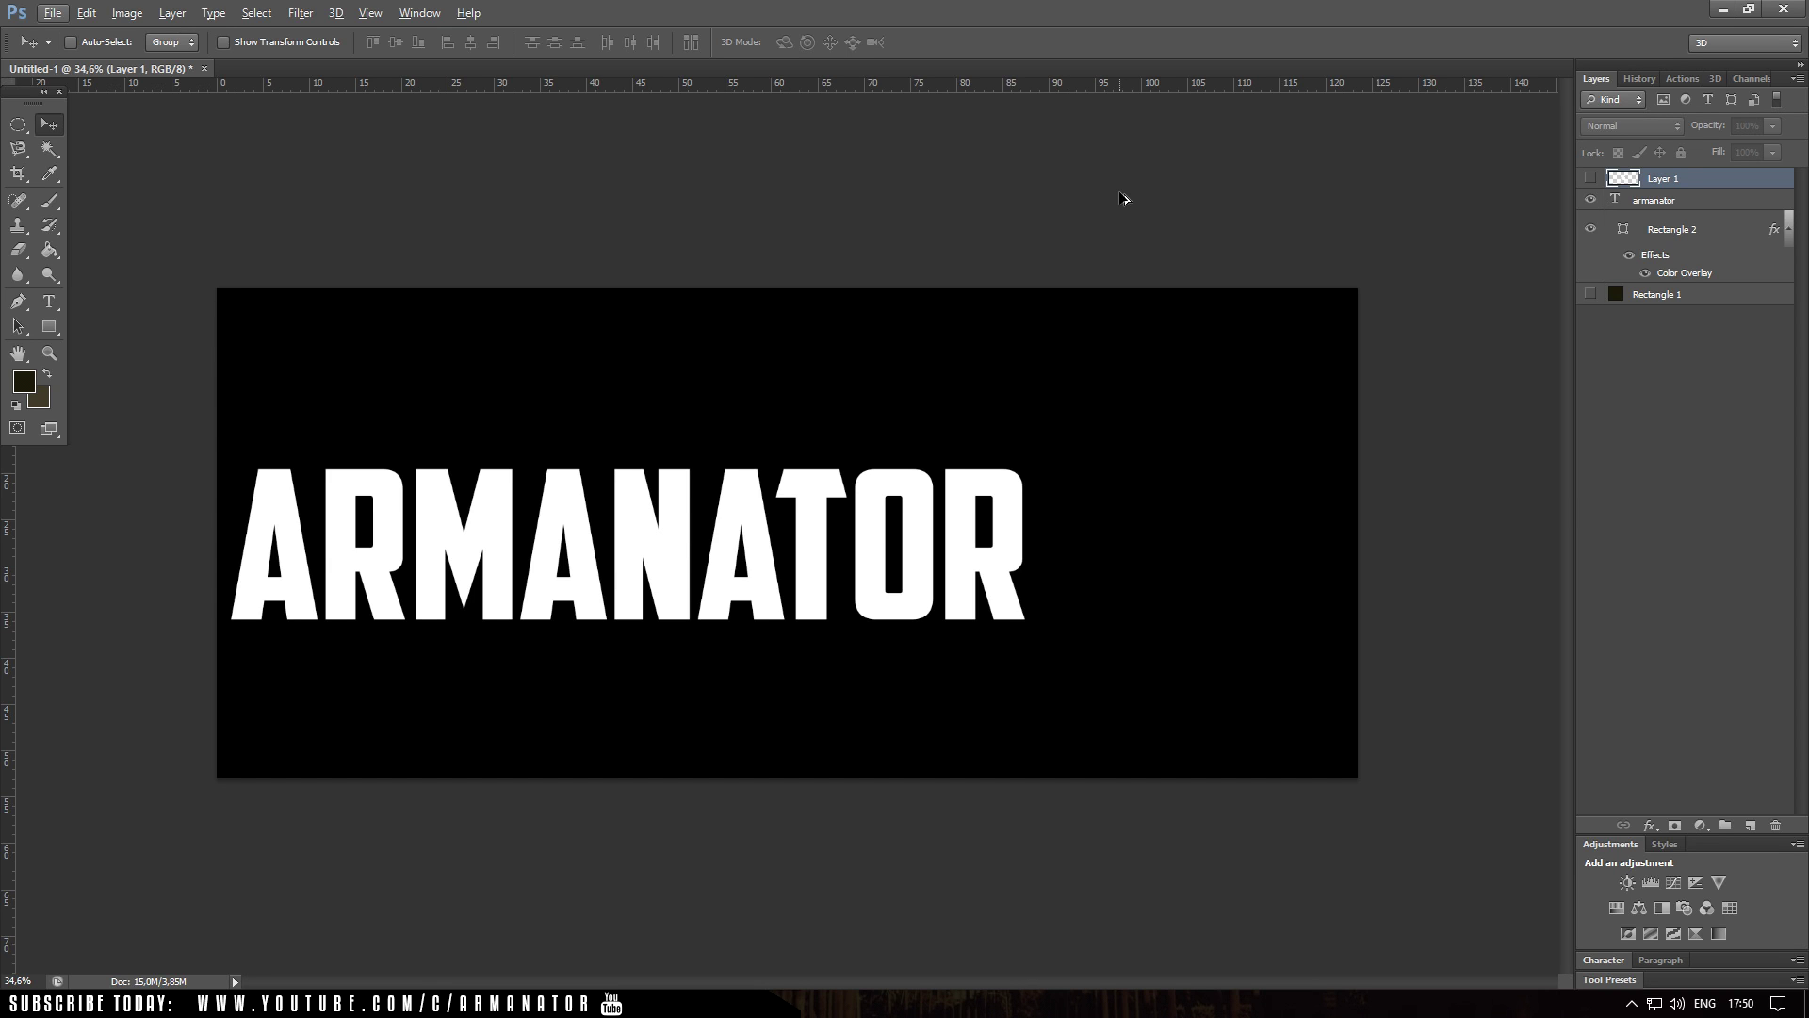
# Paste the white lion right of the text, shrink it to about 89% and nudge it left
pyautogui.hotkey('ctrl', 'v')
pyautogui.moveTo(797, 490); pyautogui.dragTo(1186, 483)
pyautogui.hotkey('ctrl', 't')
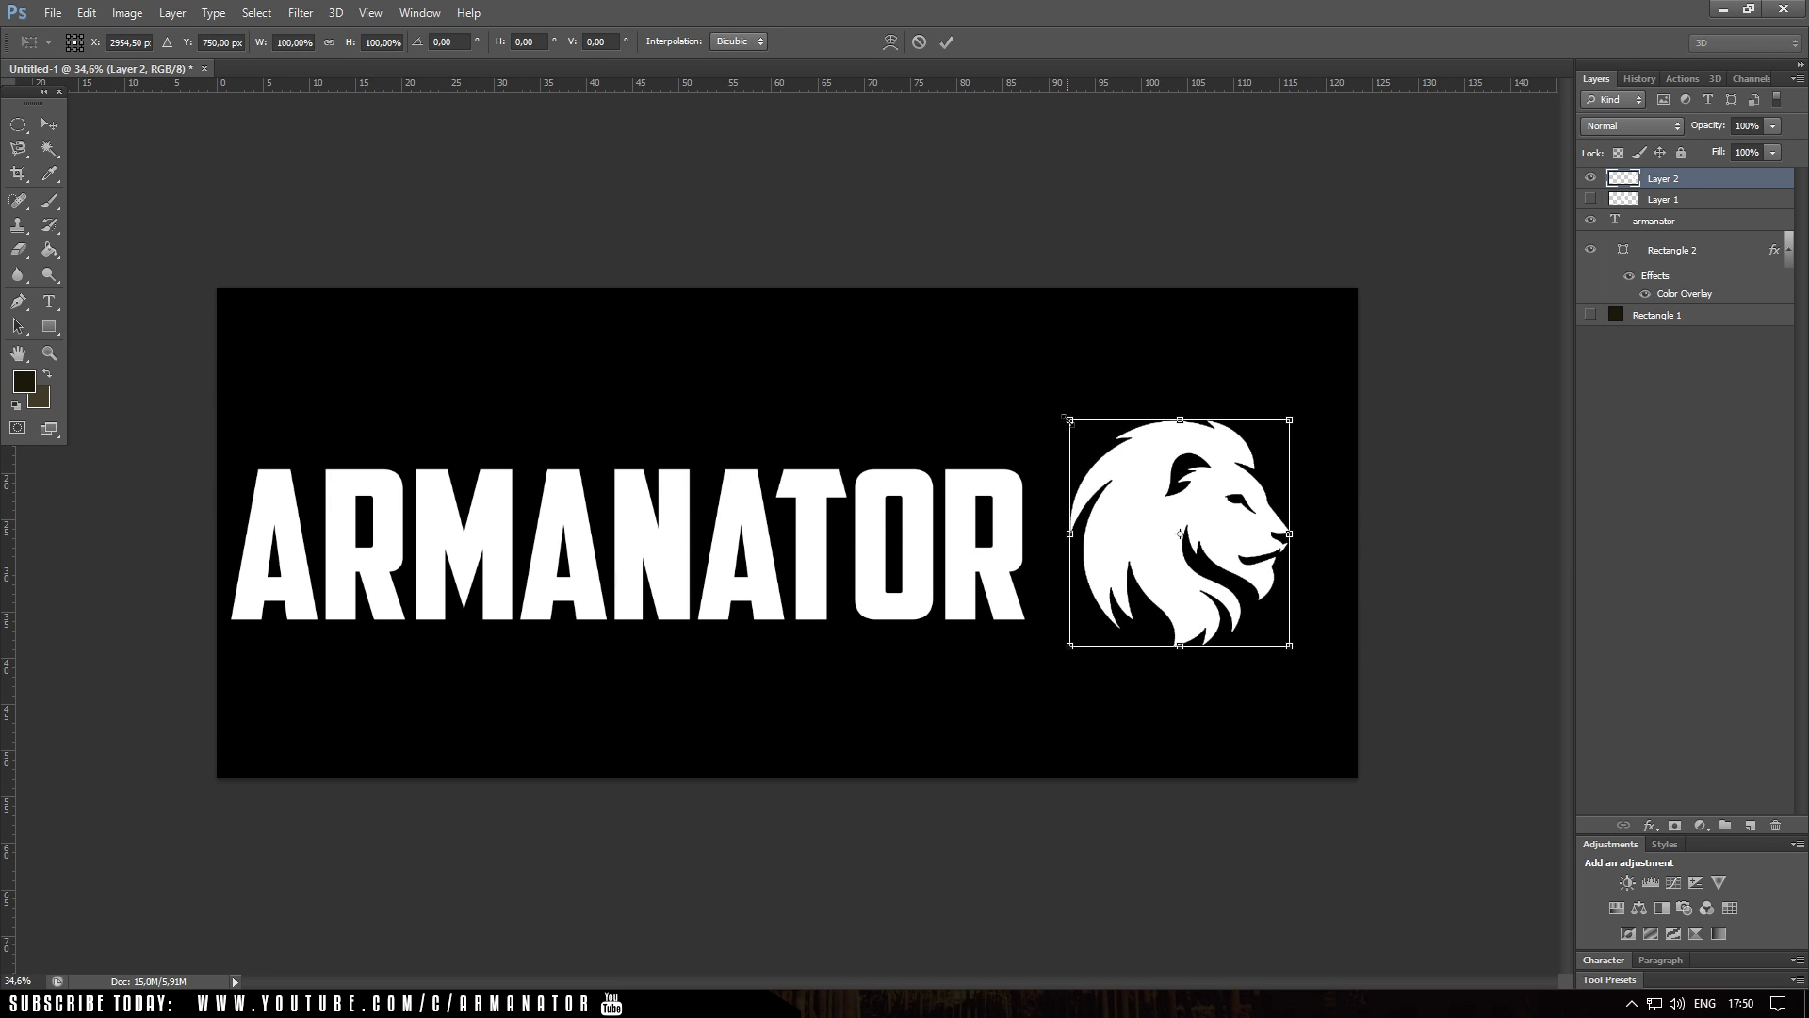
pyautogui.moveTo(1070, 419); pyautogui.dragTo(1087, 436)
pyautogui.moveTo(1301, 643); pyautogui.dragTo(1291, 635)
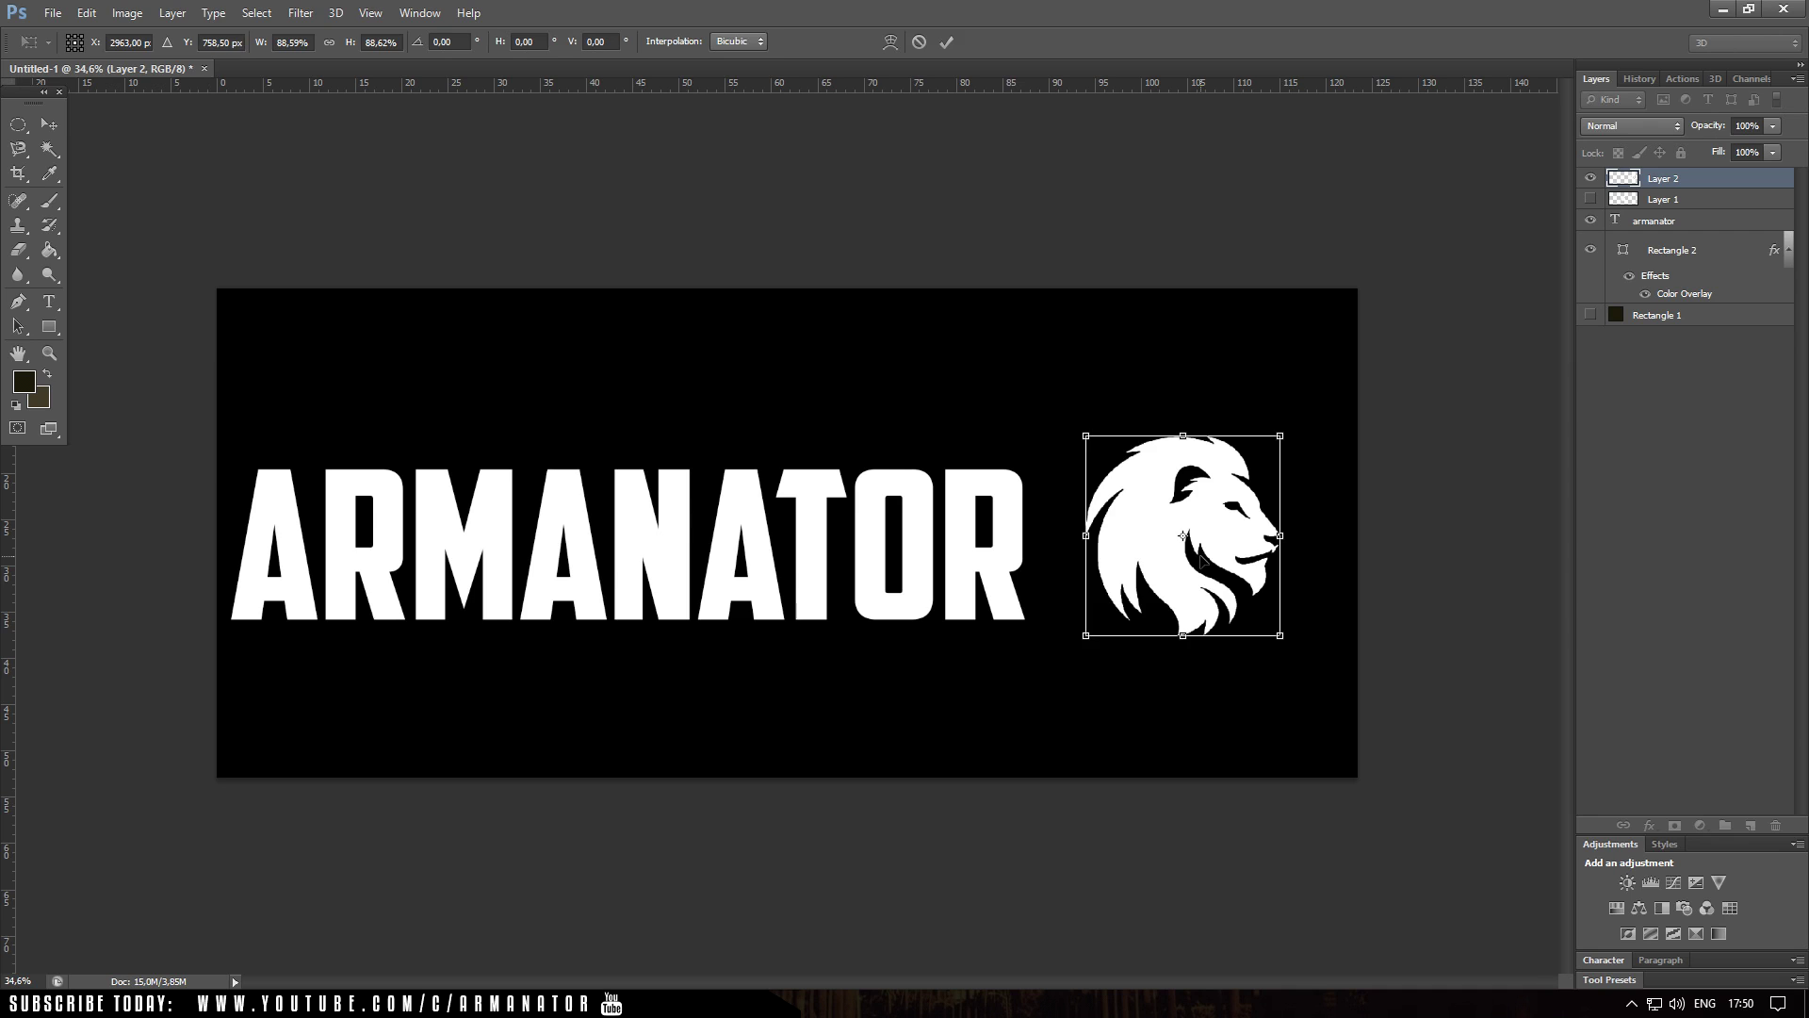
pyautogui.press('Return')
pyautogui.hotkey('shift', 'Left')
pyautogui.hotkey('shift', 'Left')
pyautogui.hotkey('shift', 'Left')
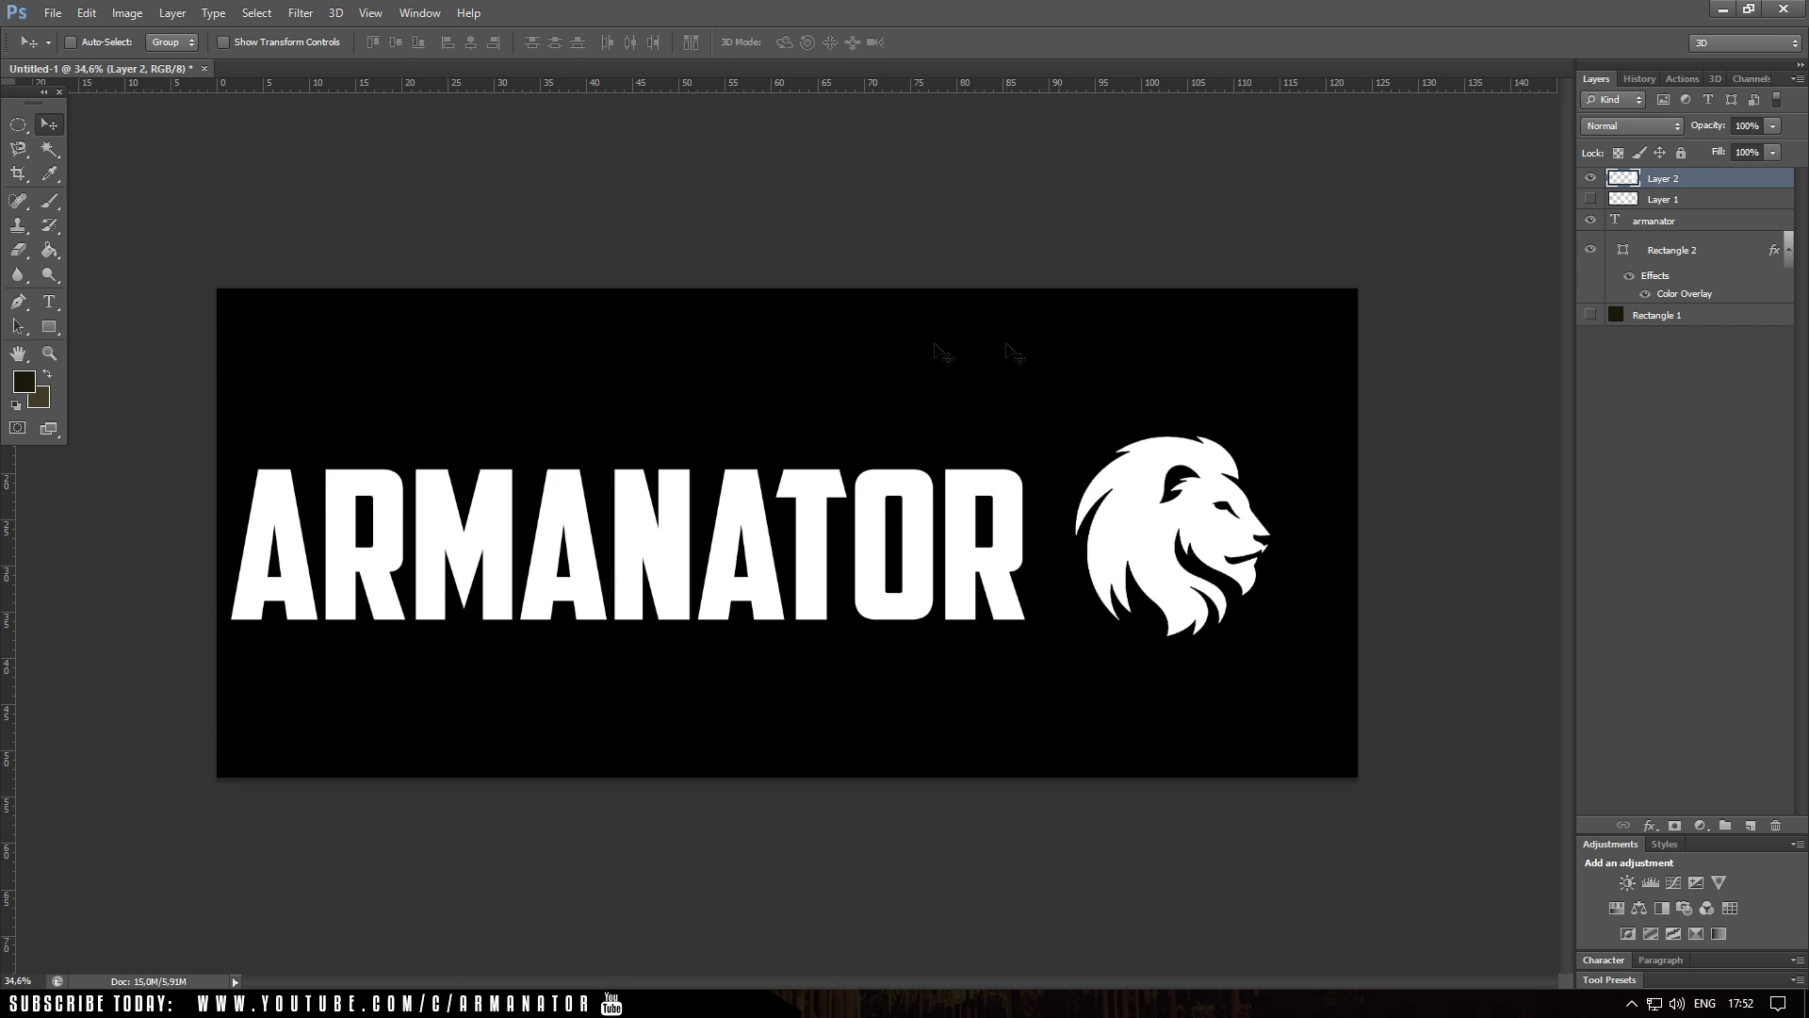
pyautogui.click(1666, 256)
pyautogui.rightClick(1668, 259)
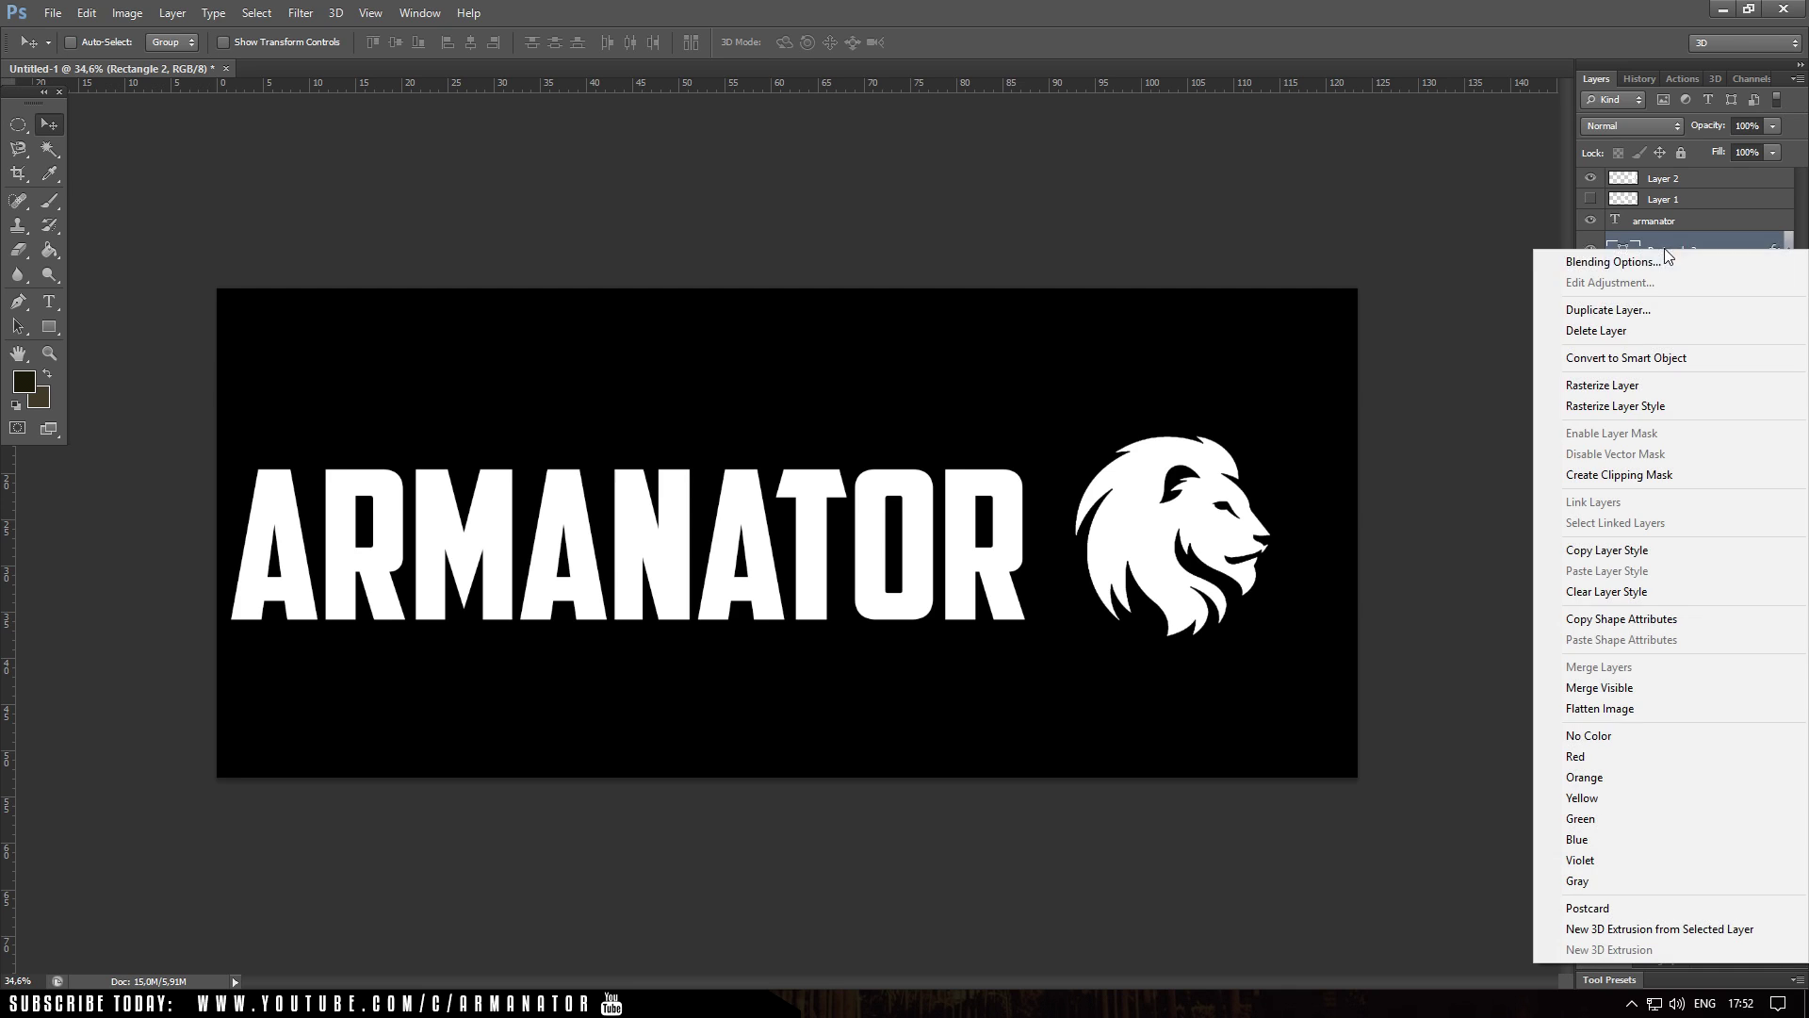
# Rasterize Rectangle 2 and delete the ARMANATOR letter shapes from it
pyautogui.click(1640, 364)
pyautogui.rightClick(1677, 245)
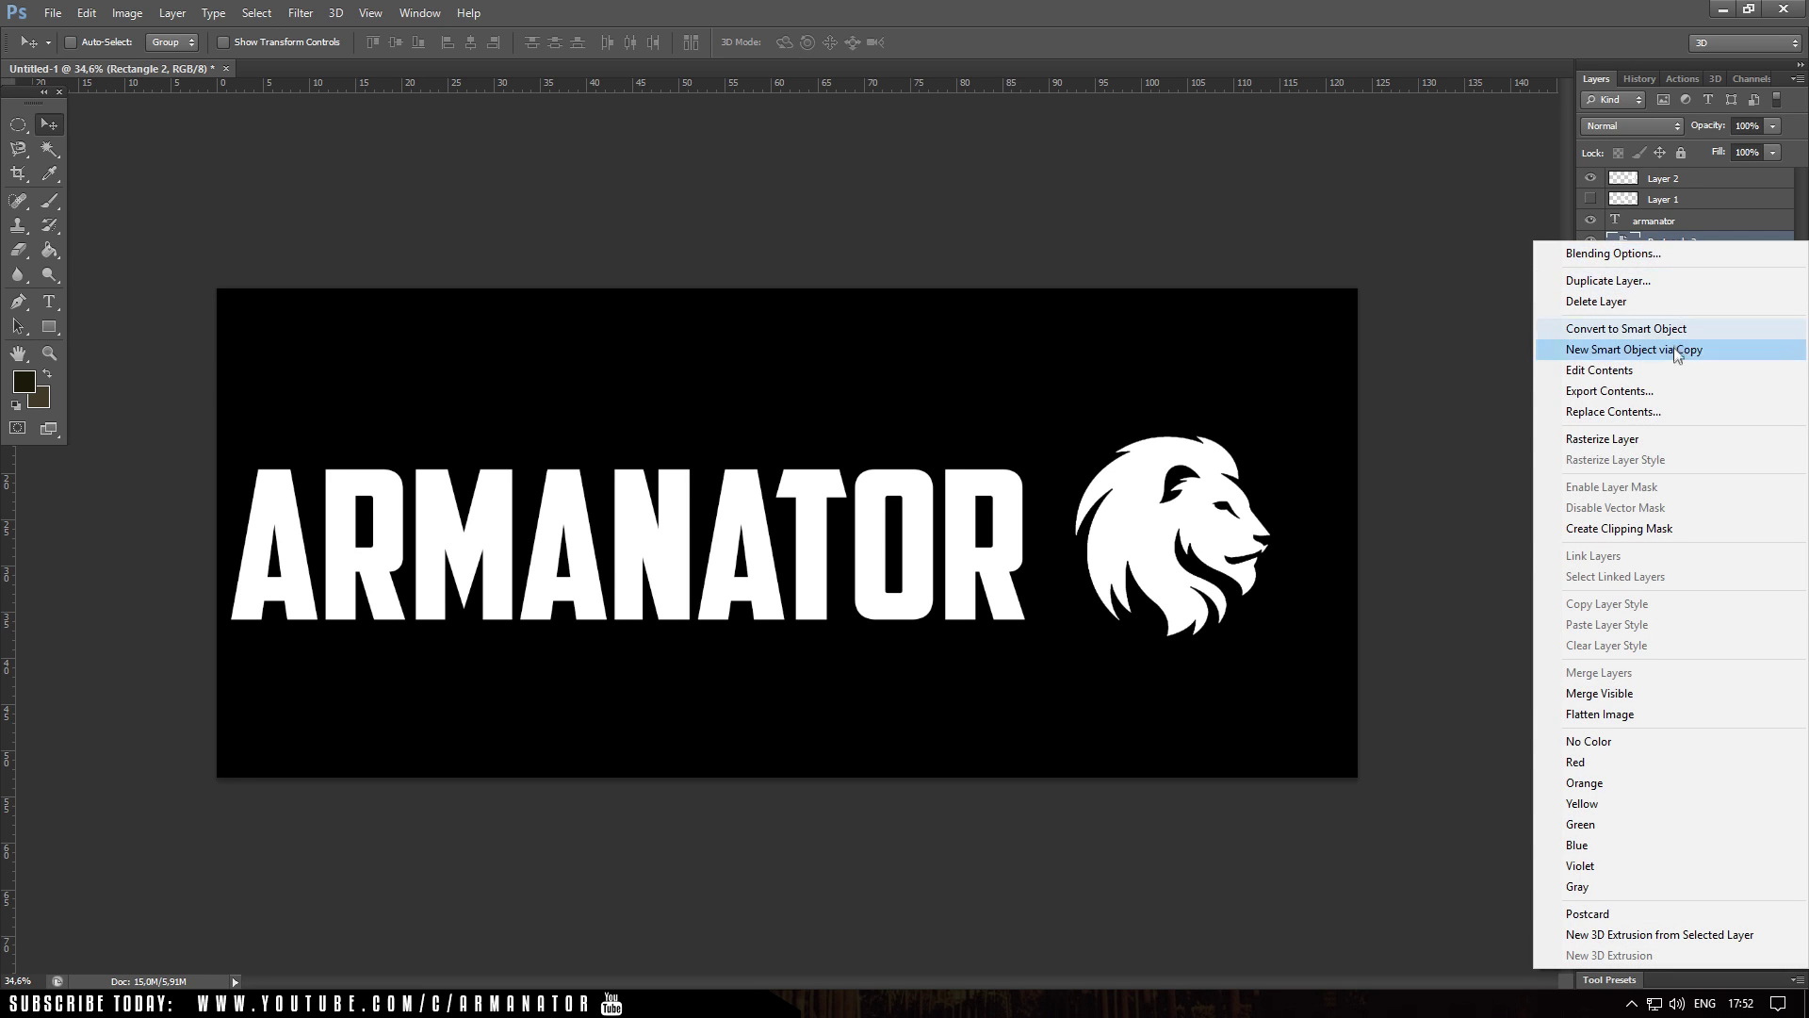
pyautogui.click(1652, 443)
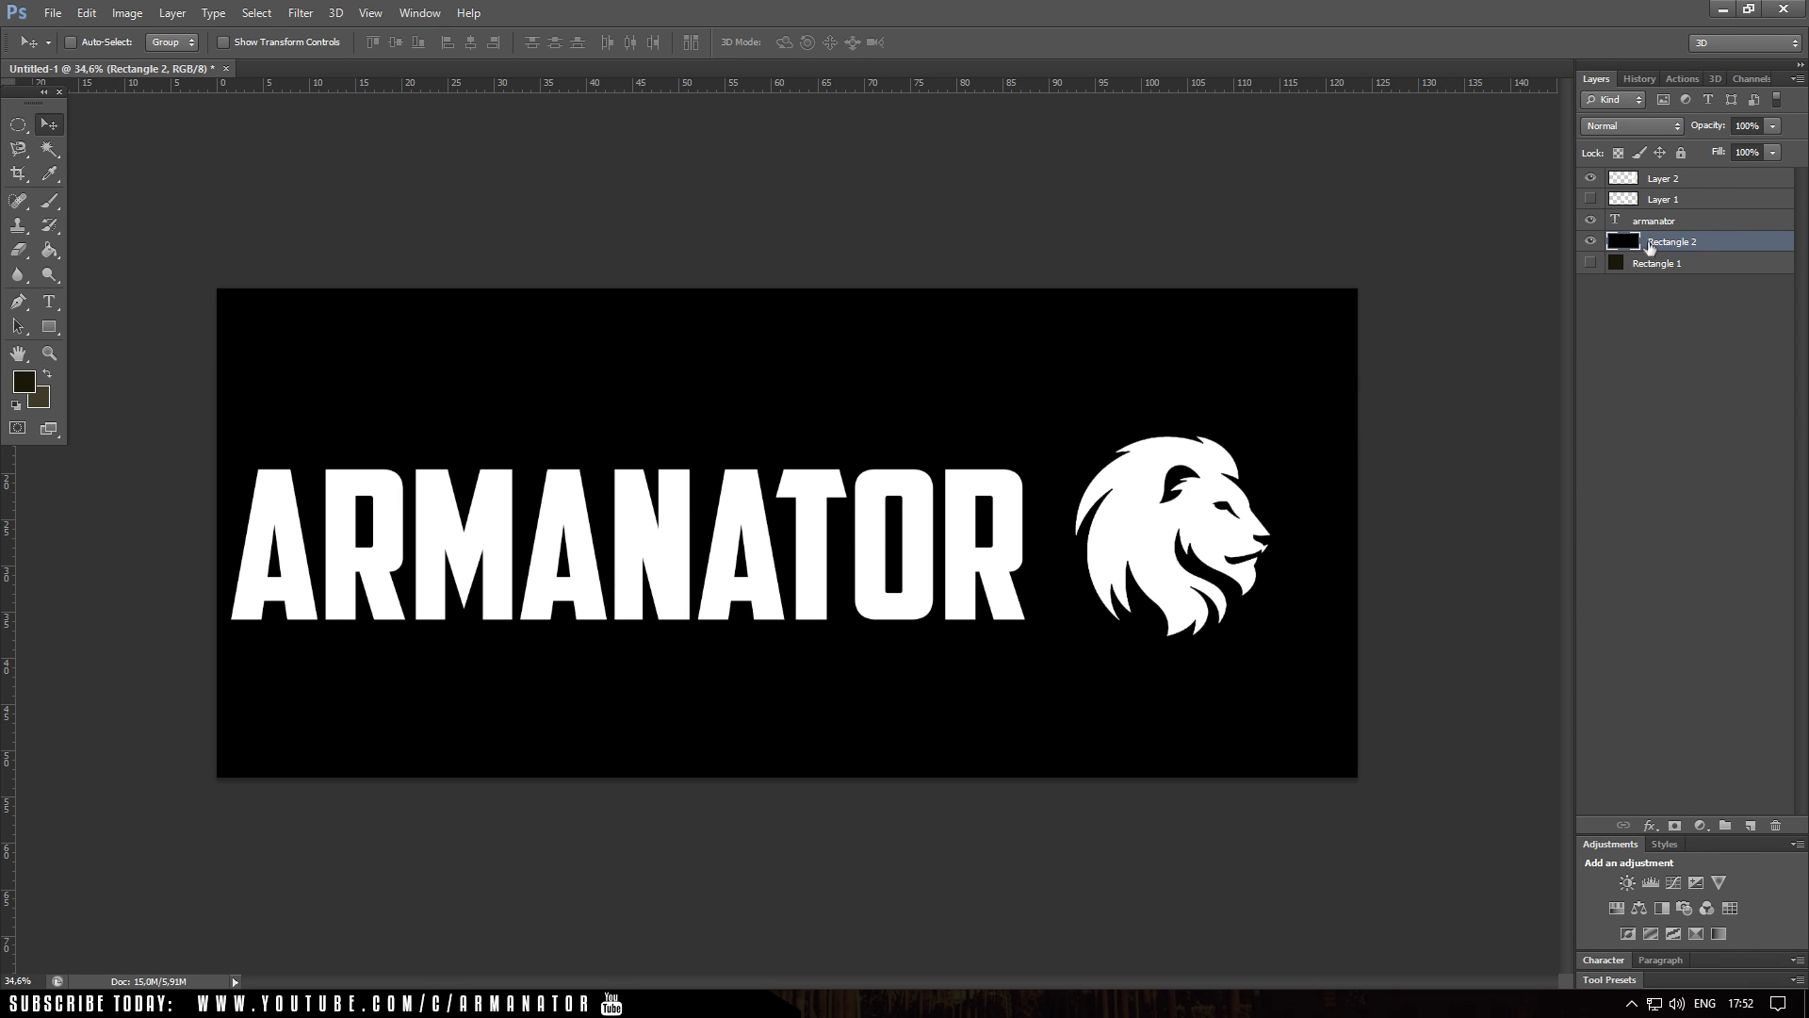
pyautogui.moveTo(1649, 223); pyautogui.dragTo(1616, 227)
pyautogui.click(1591, 224)
pyautogui.click(1687, 243)
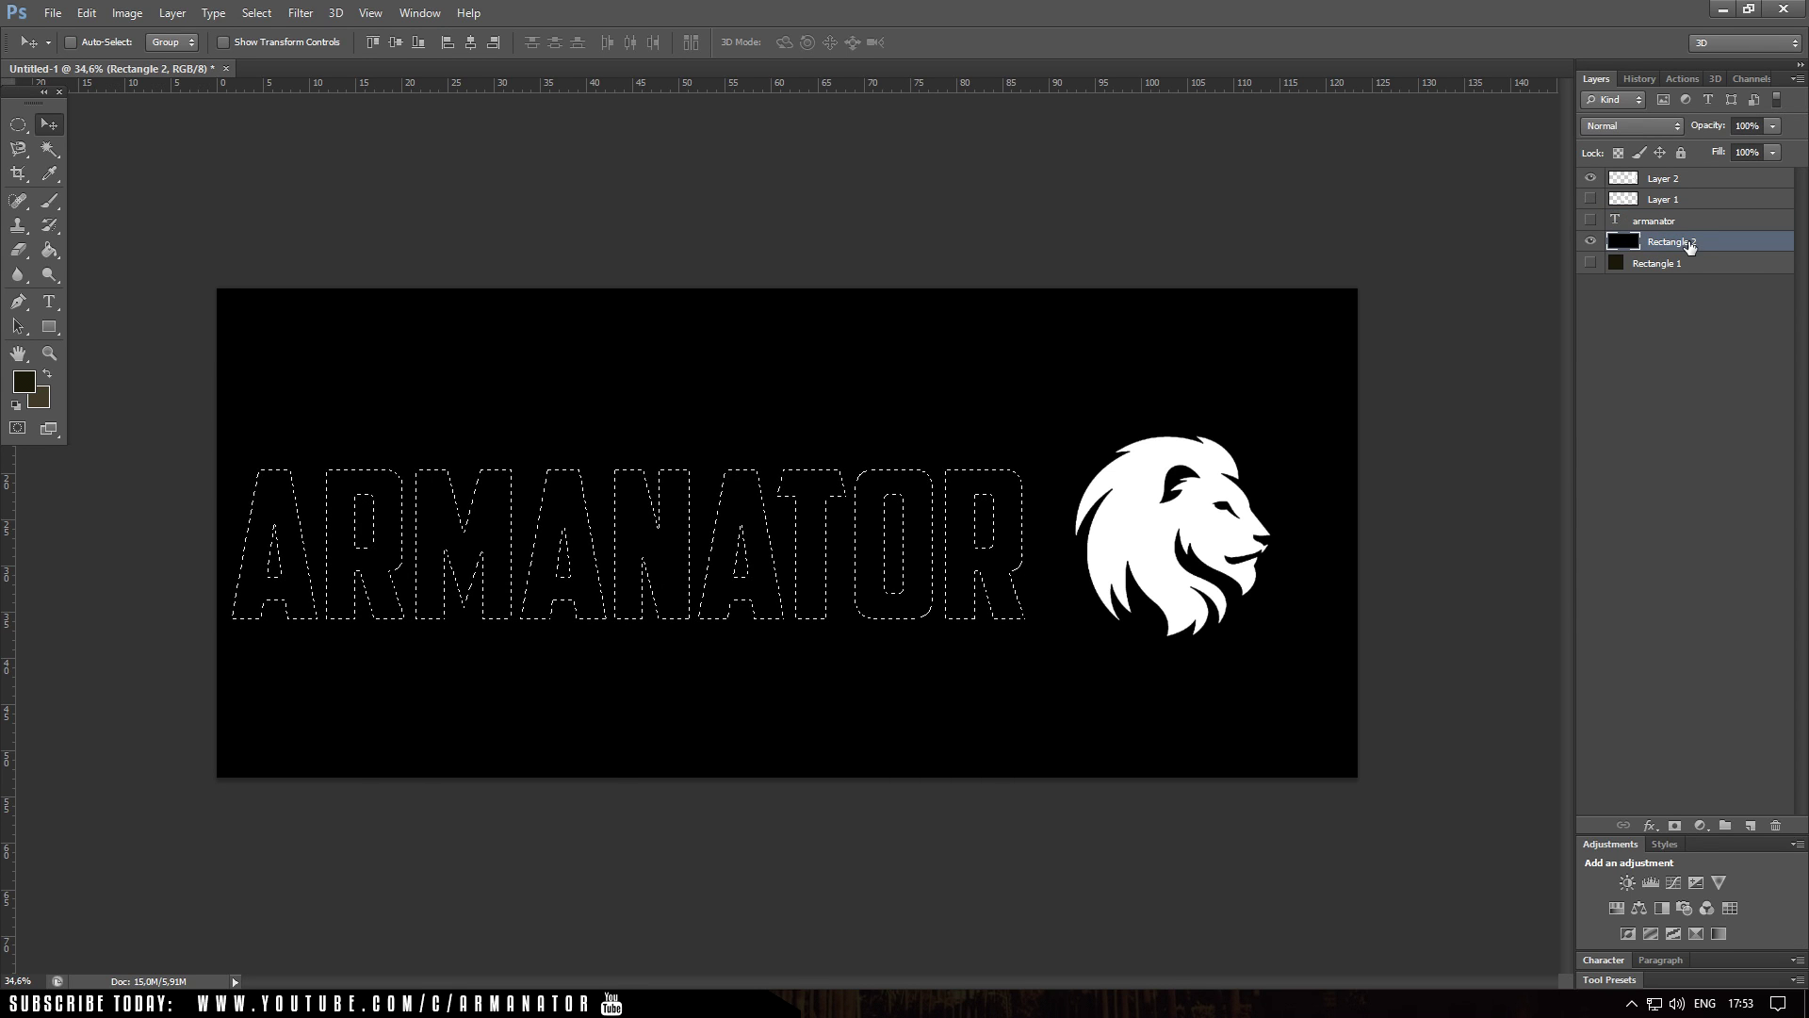
pyautogui.press('Delete')
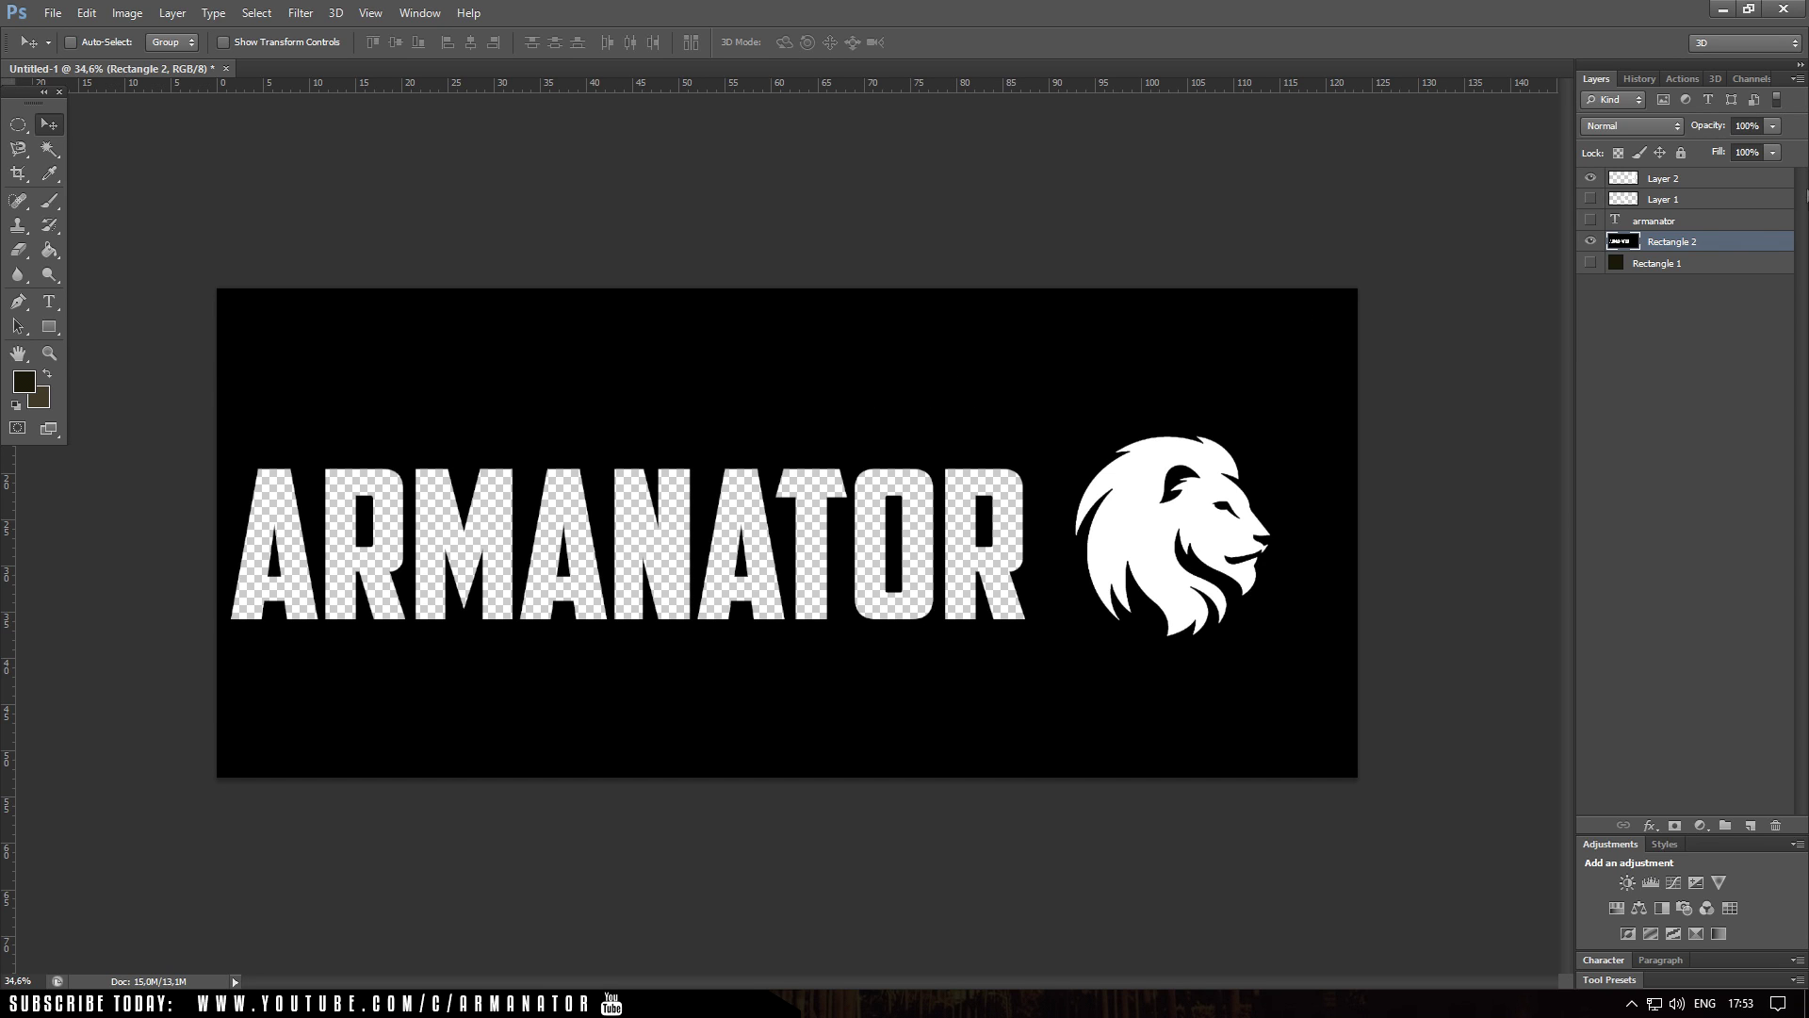
# Hide the lion layer, delete its shape from Rectangle 2, and deselect
pyautogui.click(1625, 179)
pyautogui.keyDown('ctrl'); pyautogui.click(1627, 181); pyautogui.keyUp('ctrl')
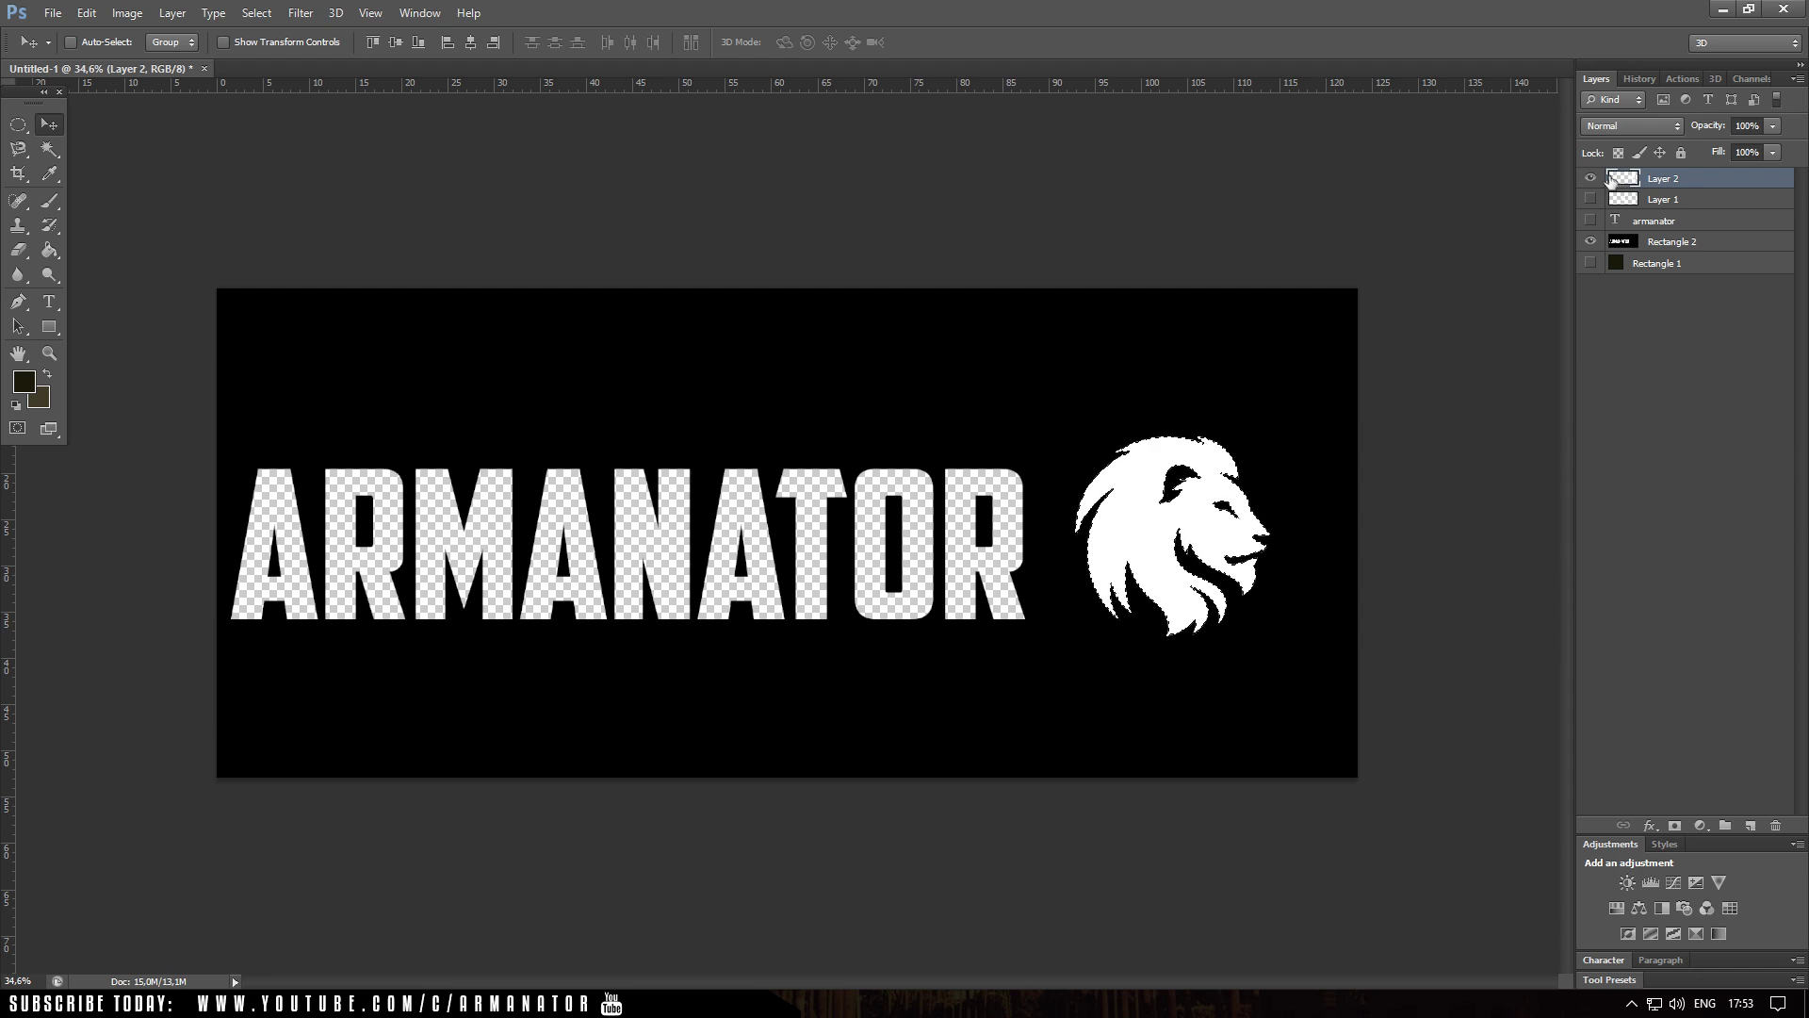
pyautogui.click(1591, 178)
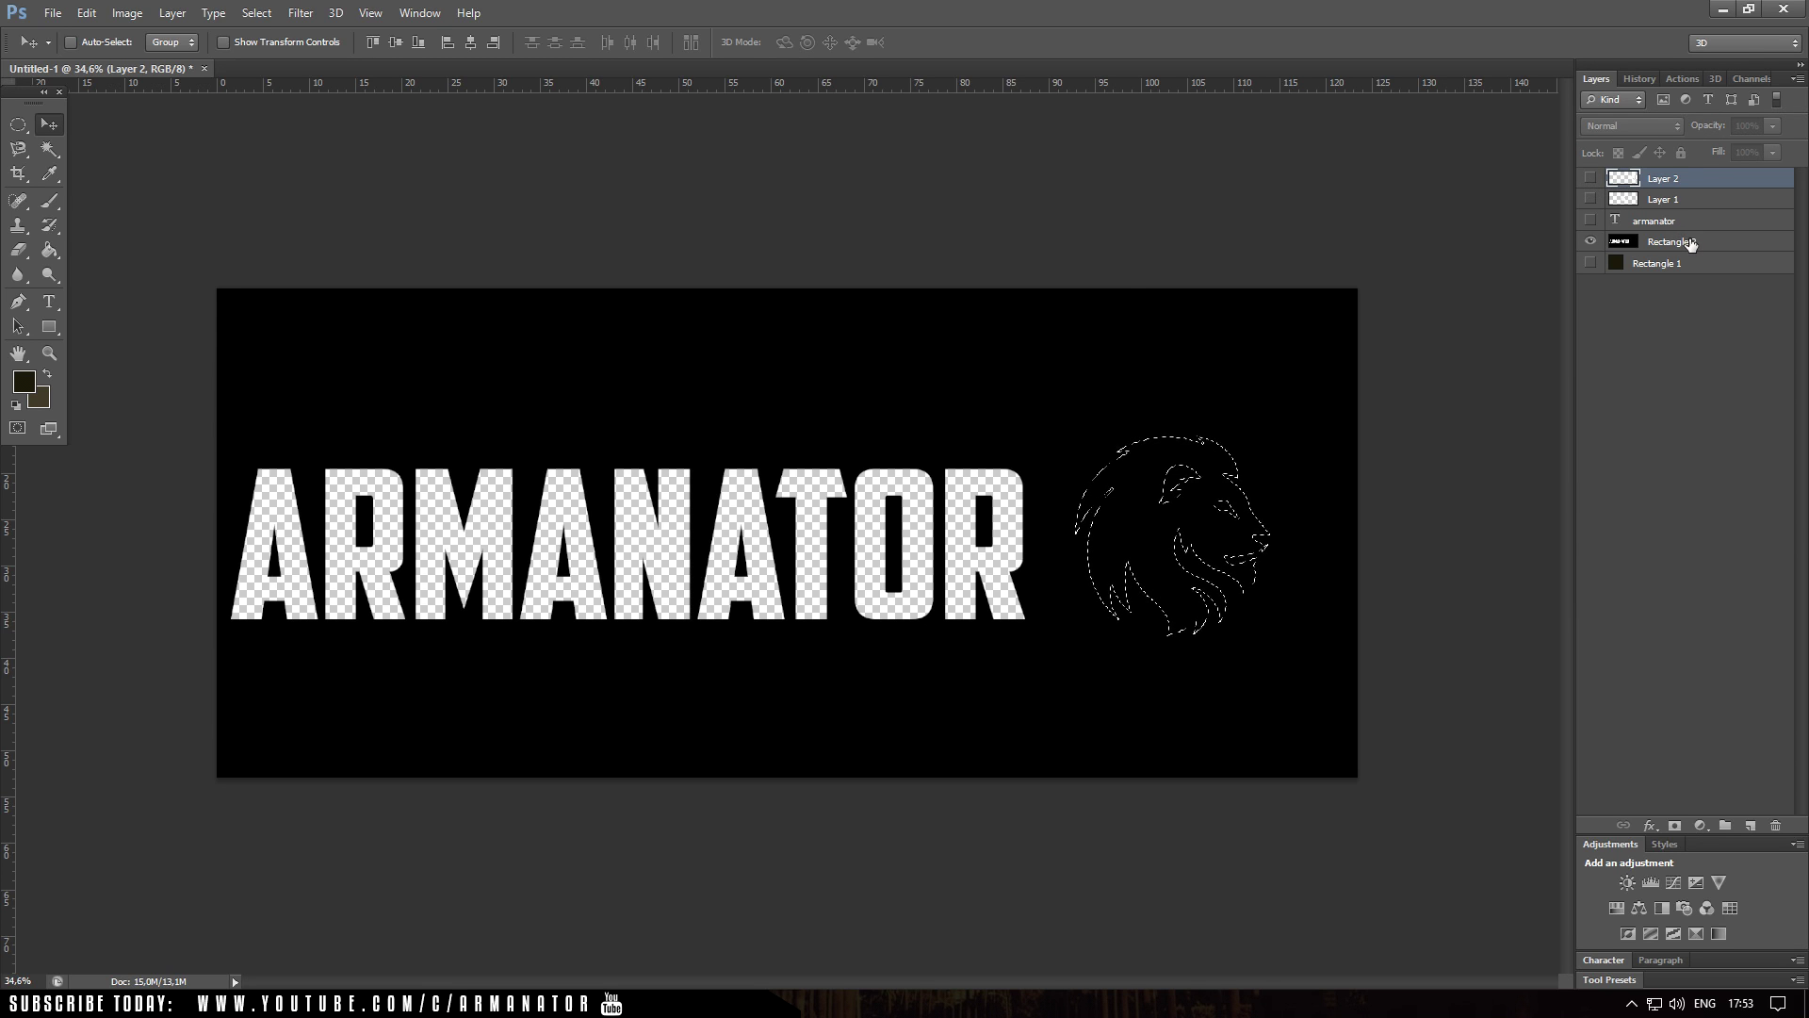
pyautogui.click(1689, 242)
pyautogui.press('Delete')
pyautogui.hotkey('ctrl', 'd')
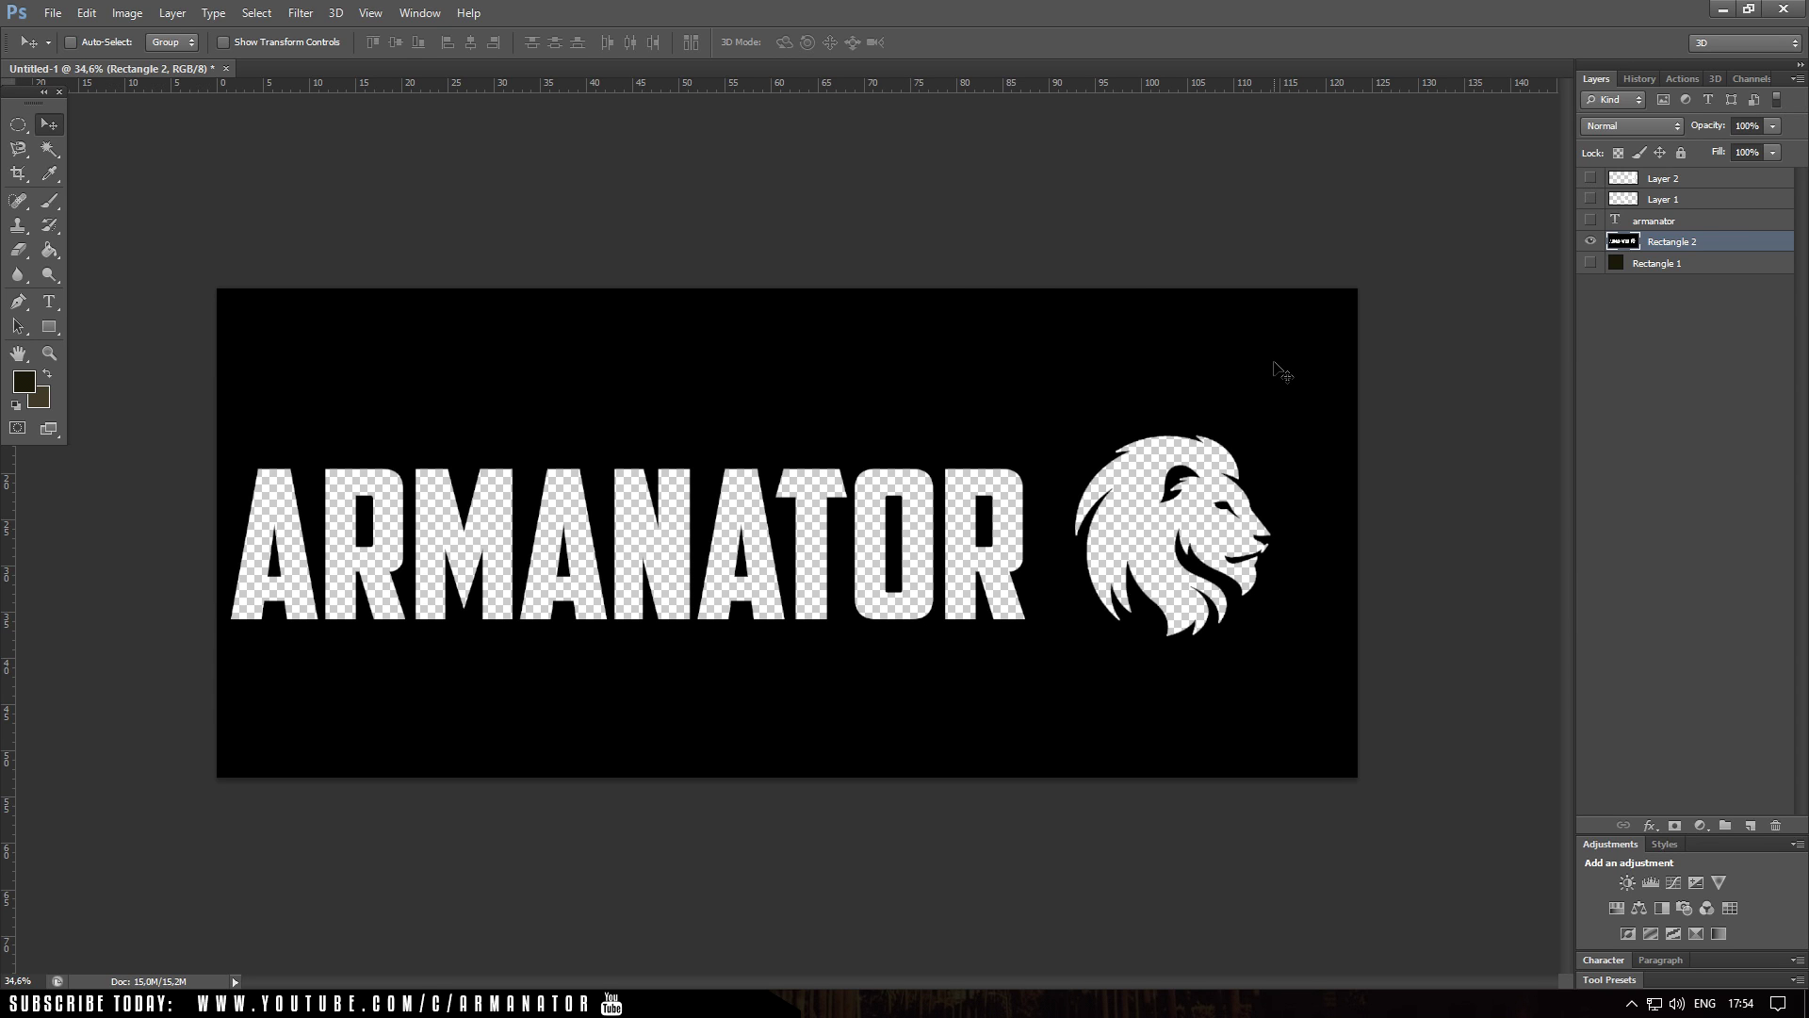
# Save the banner to the Desktop as PNG file mytshirtlogo
pyautogui.click(52, 12)
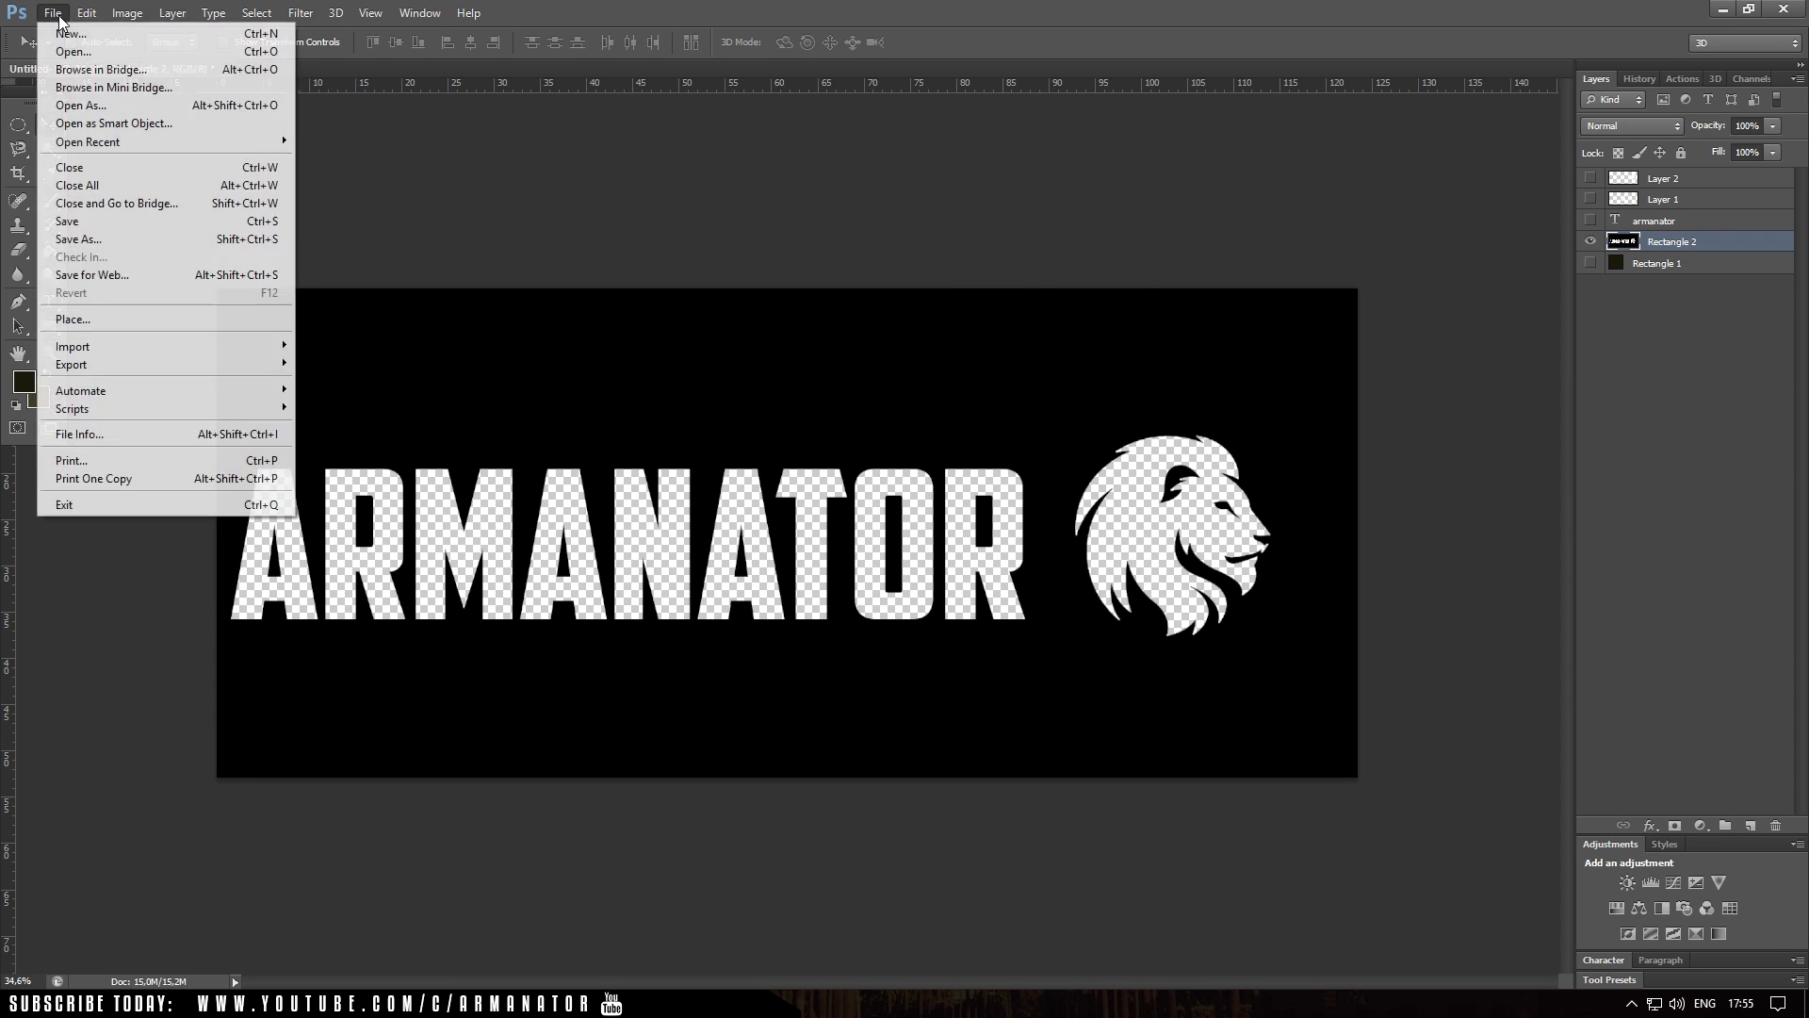
pyautogui.click(123, 242)
pyautogui.click(680, 325)
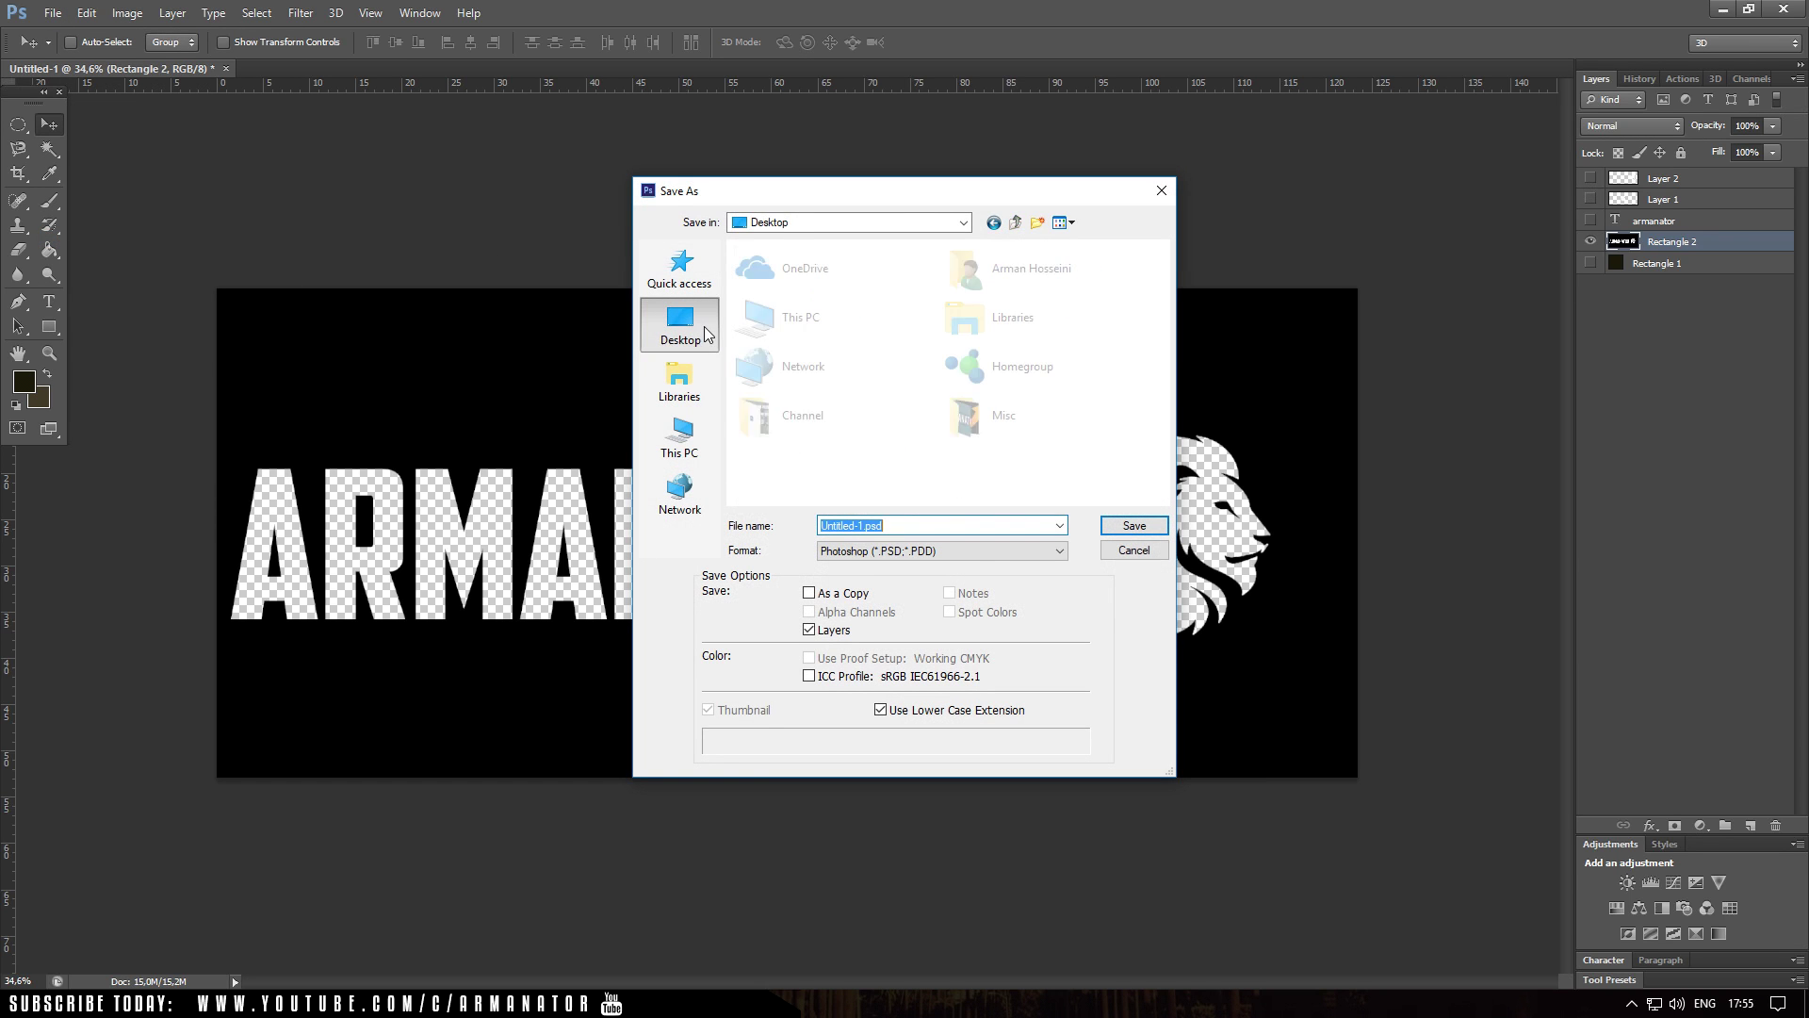
pyautogui.click(923, 556)
pyautogui.click(919, 770)
pyautogui.click(933, 550)
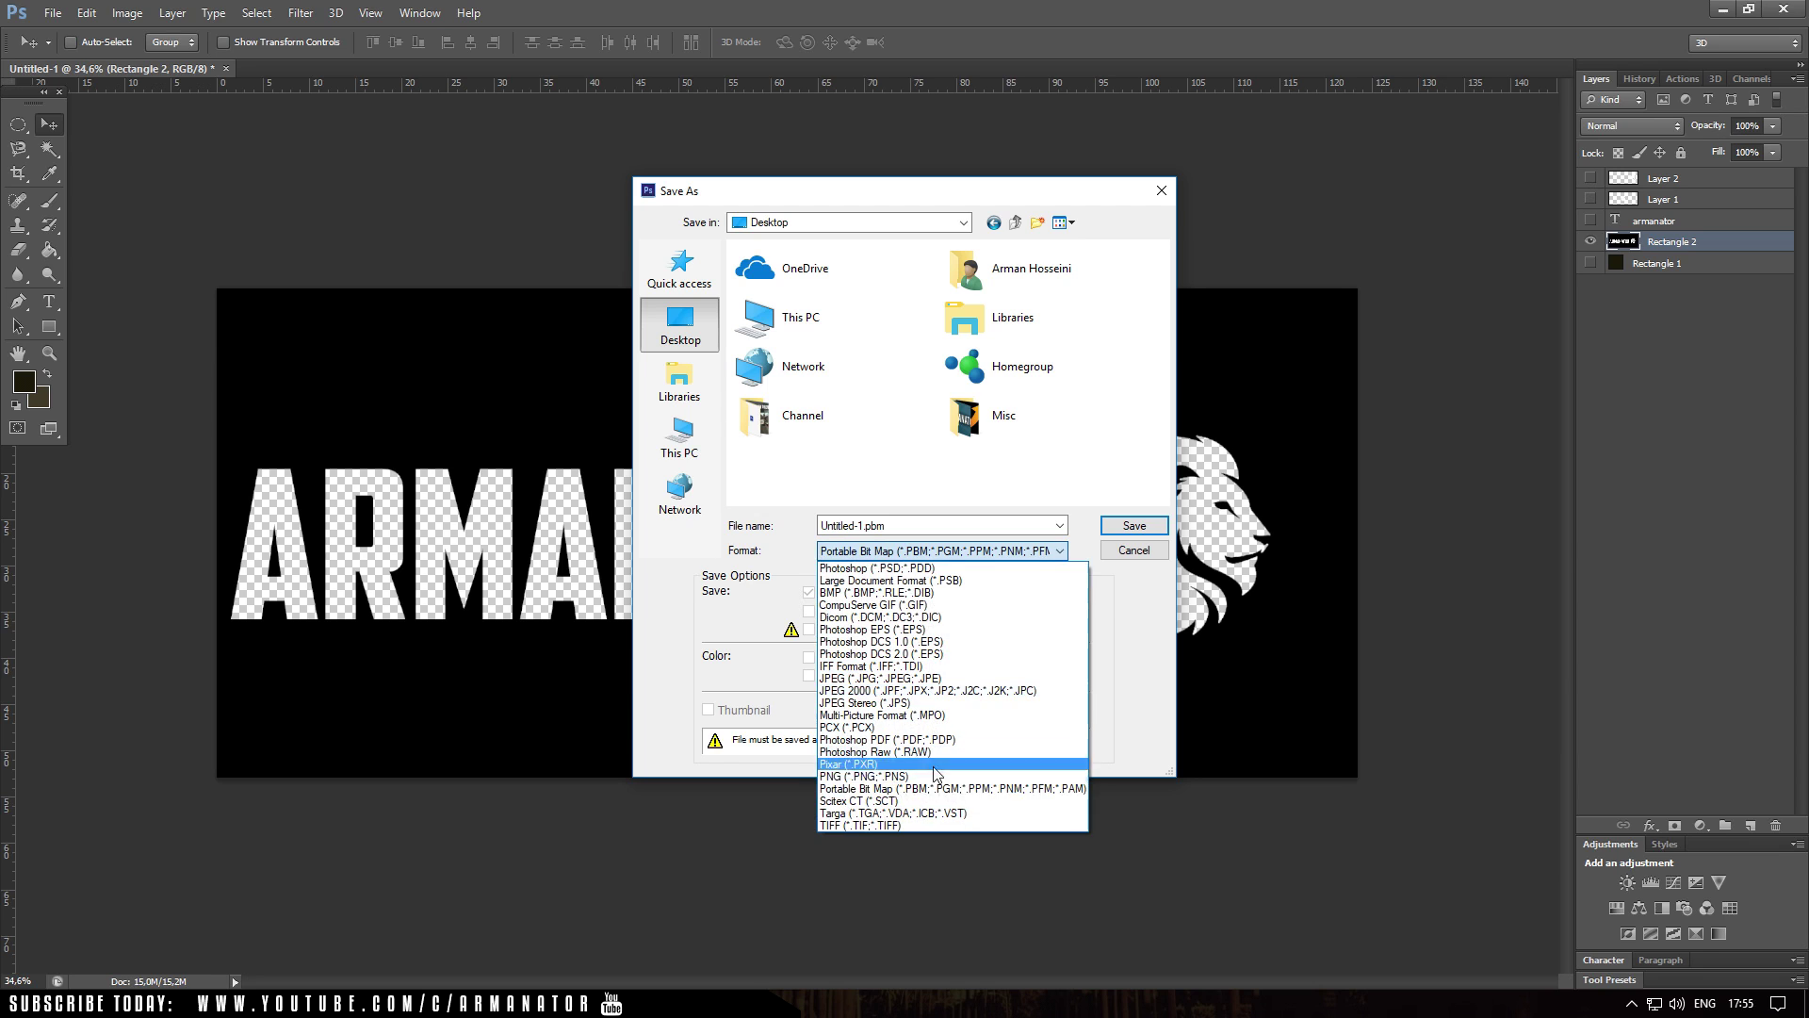
pyautogui.click(933, 788)
pyautogui.click(907, 527)
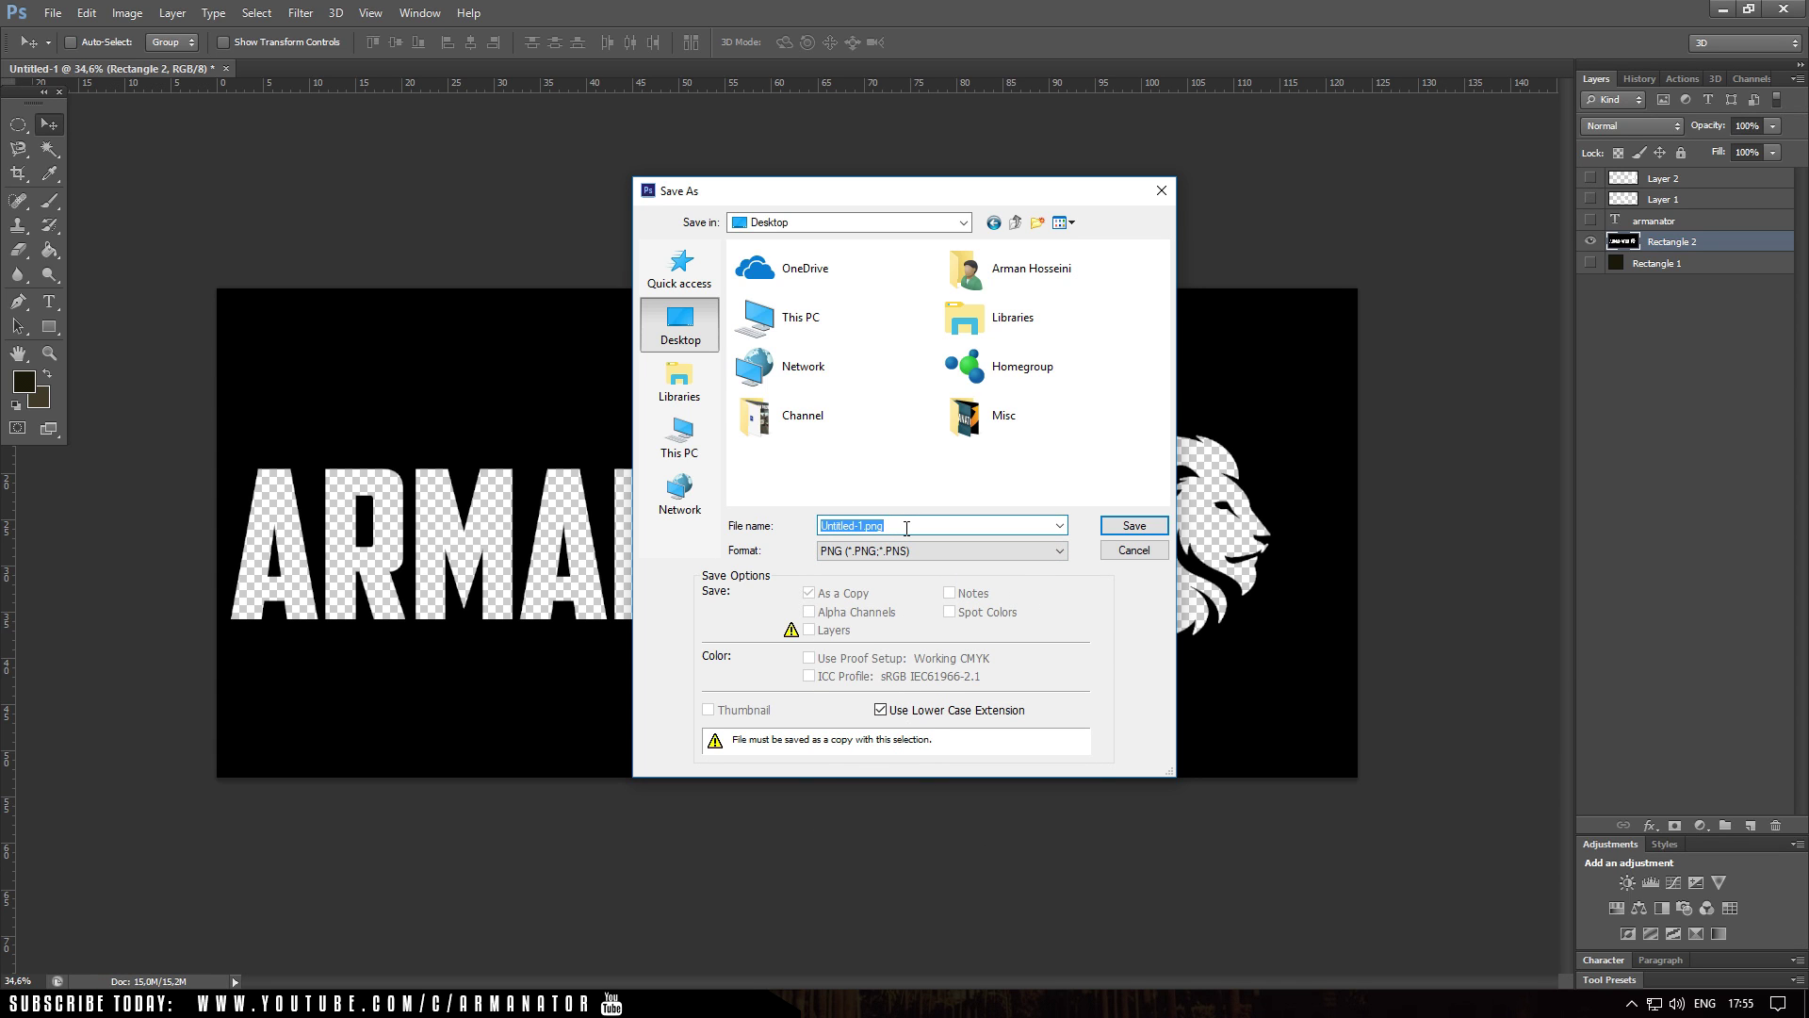
pyautogui.write('mytshirtlogo')
pyautogui.click(1134, 526)
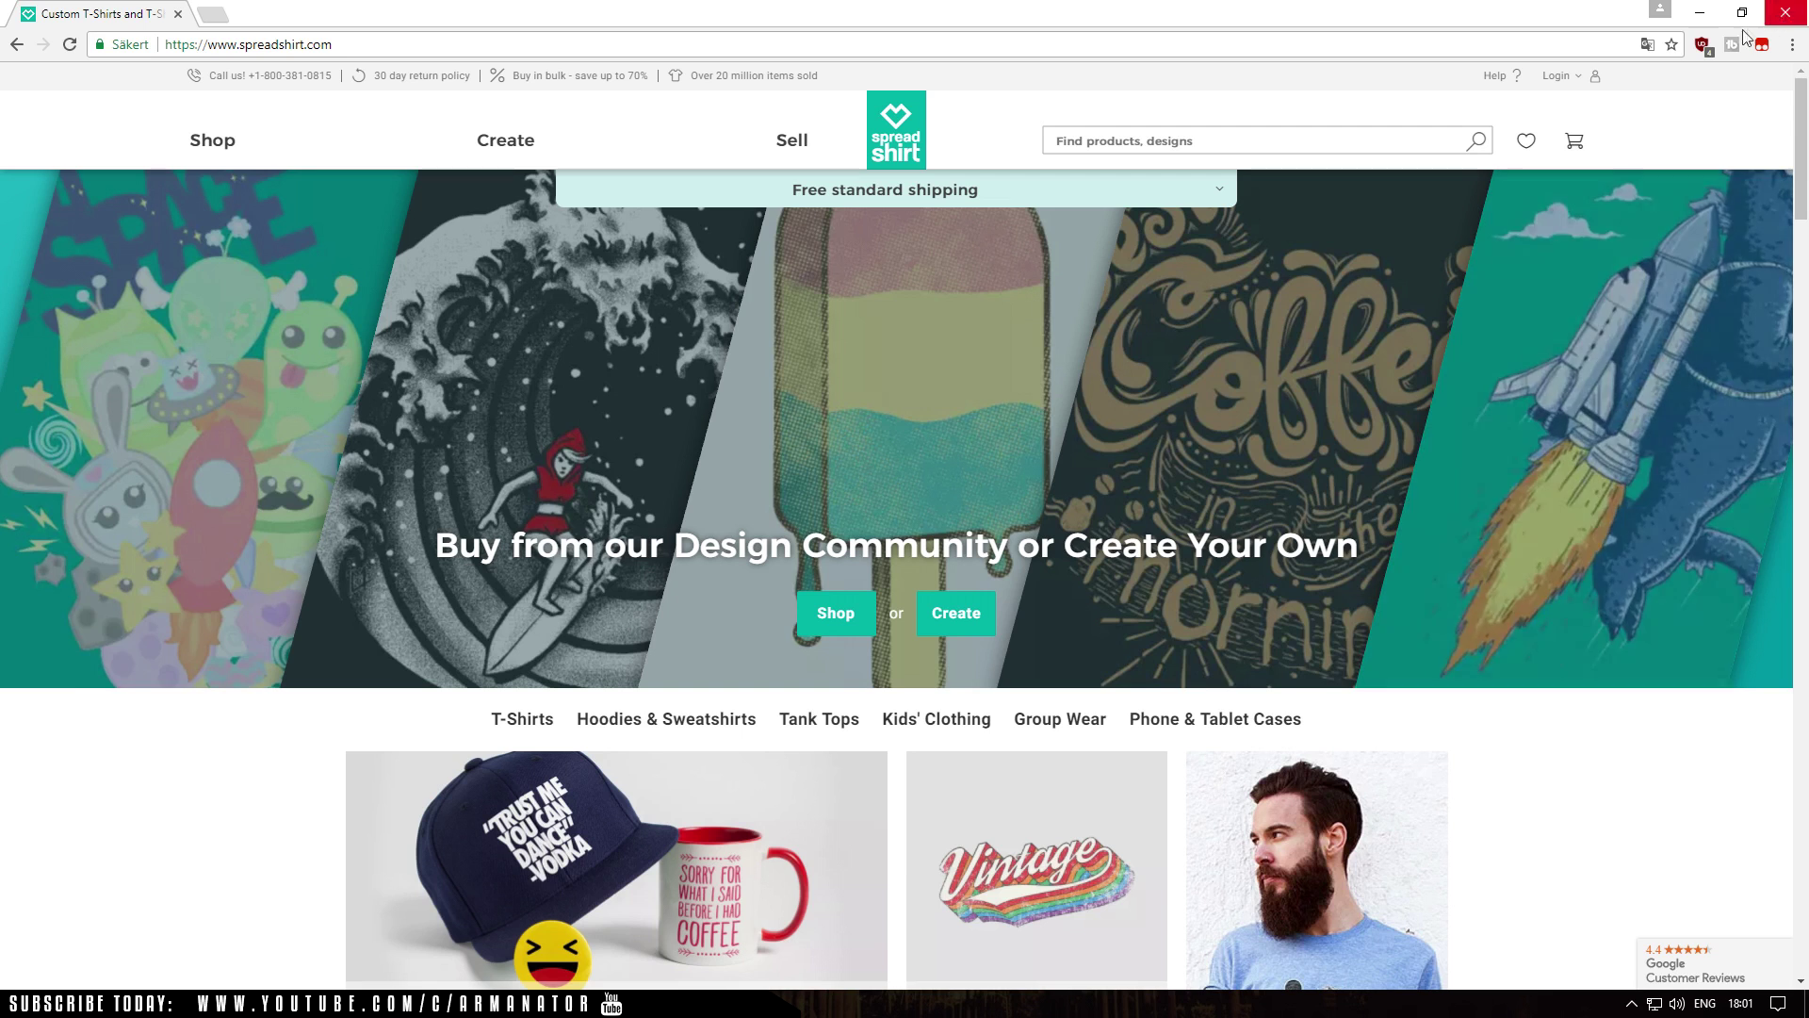
# Dismiss the login panel and choose Start selling now from the Sell menu
pyautogui.click(1571, 78)
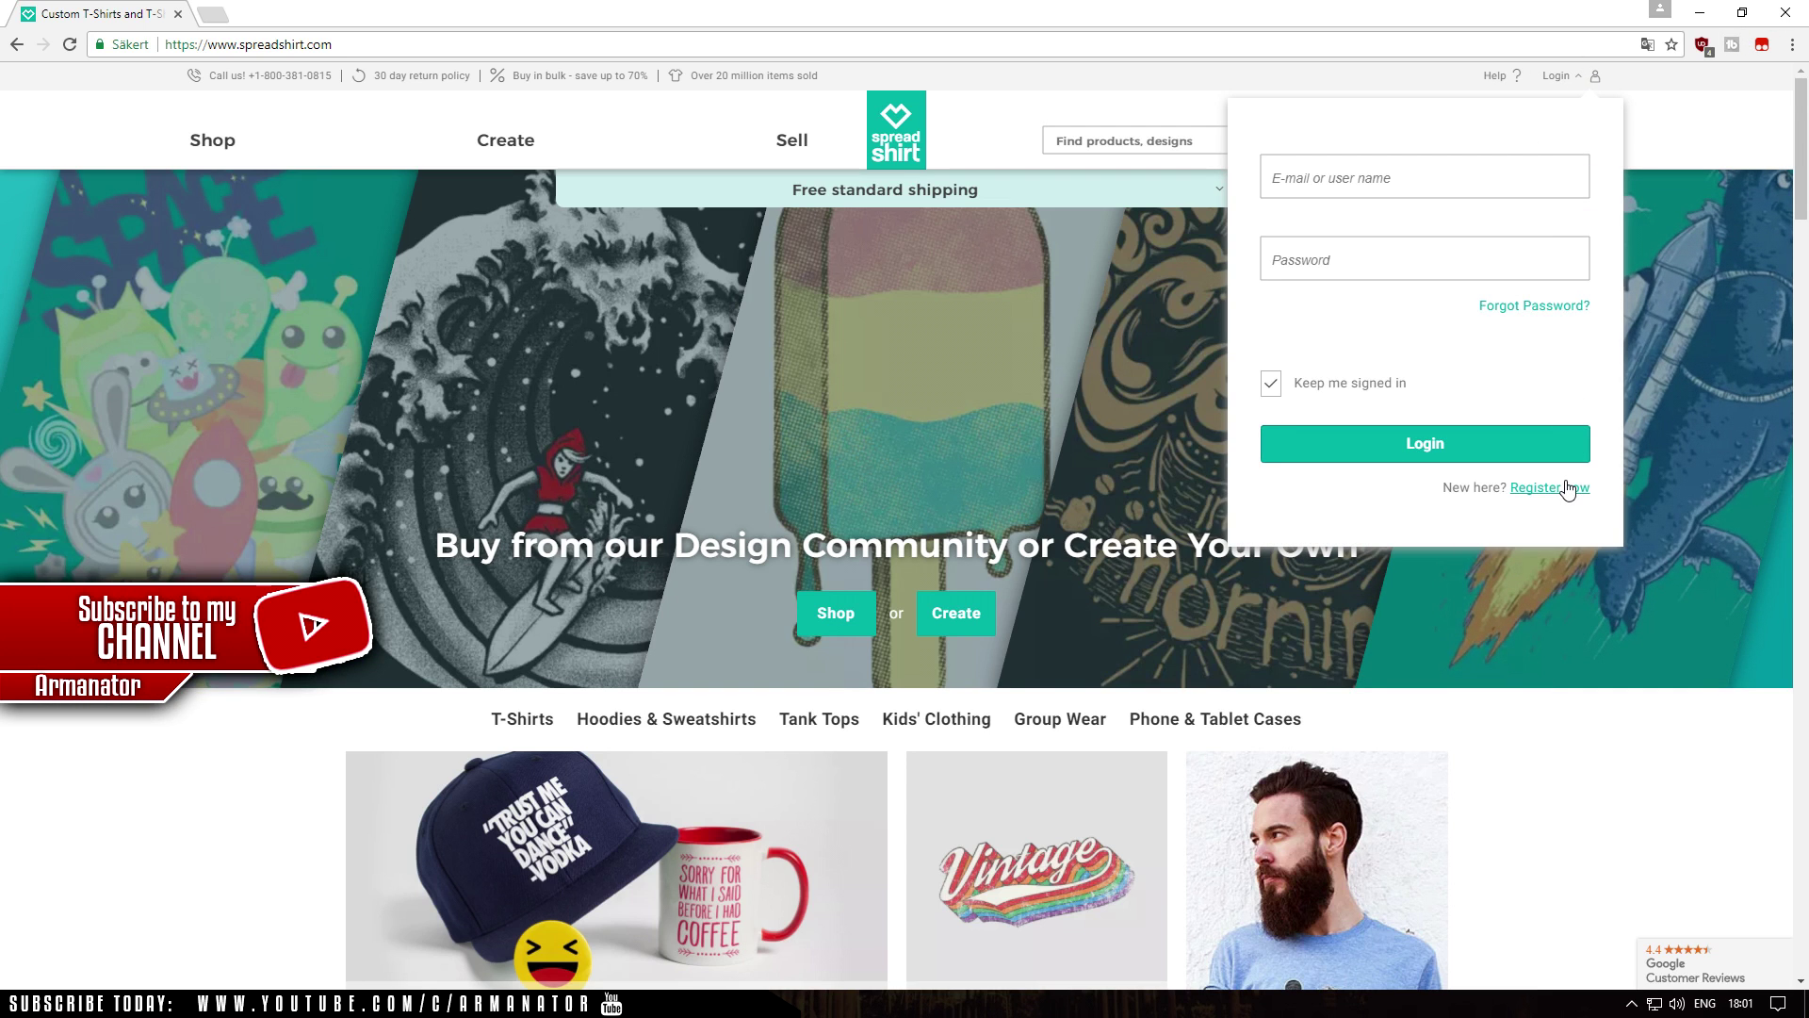
pyautogui.click(1071, 267)
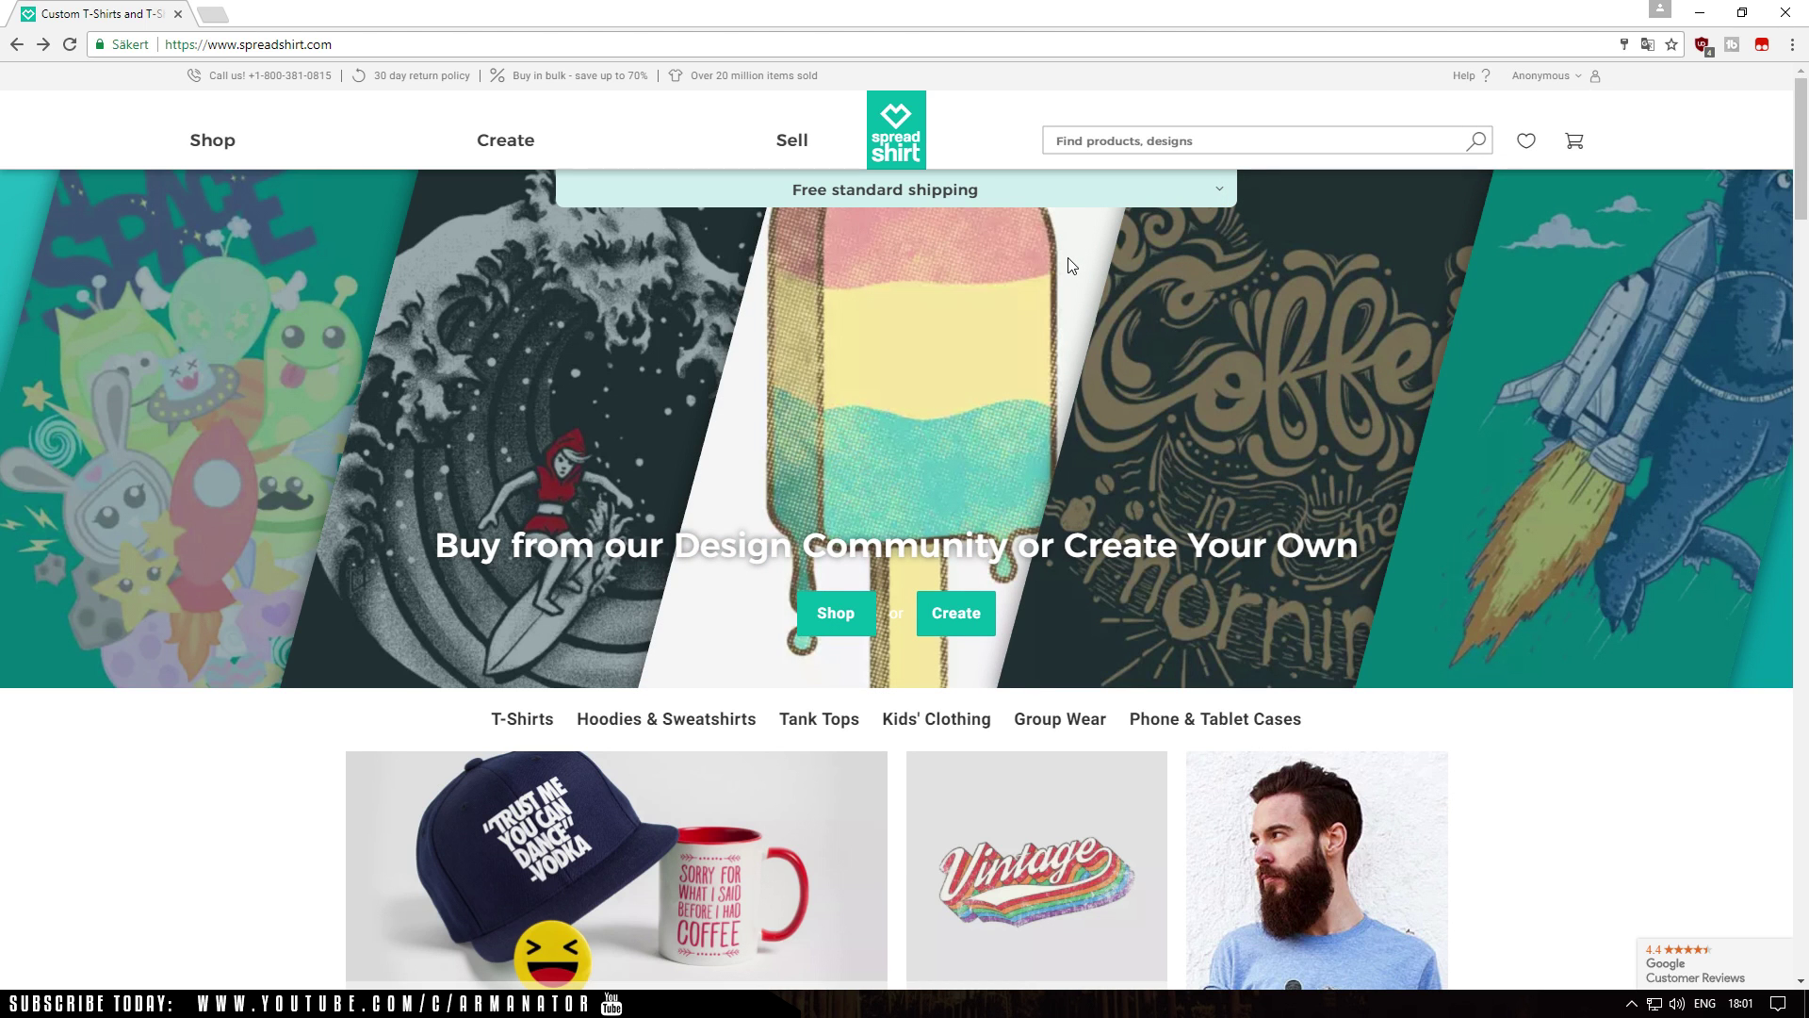
pyautogui.moveTo(789, 142)
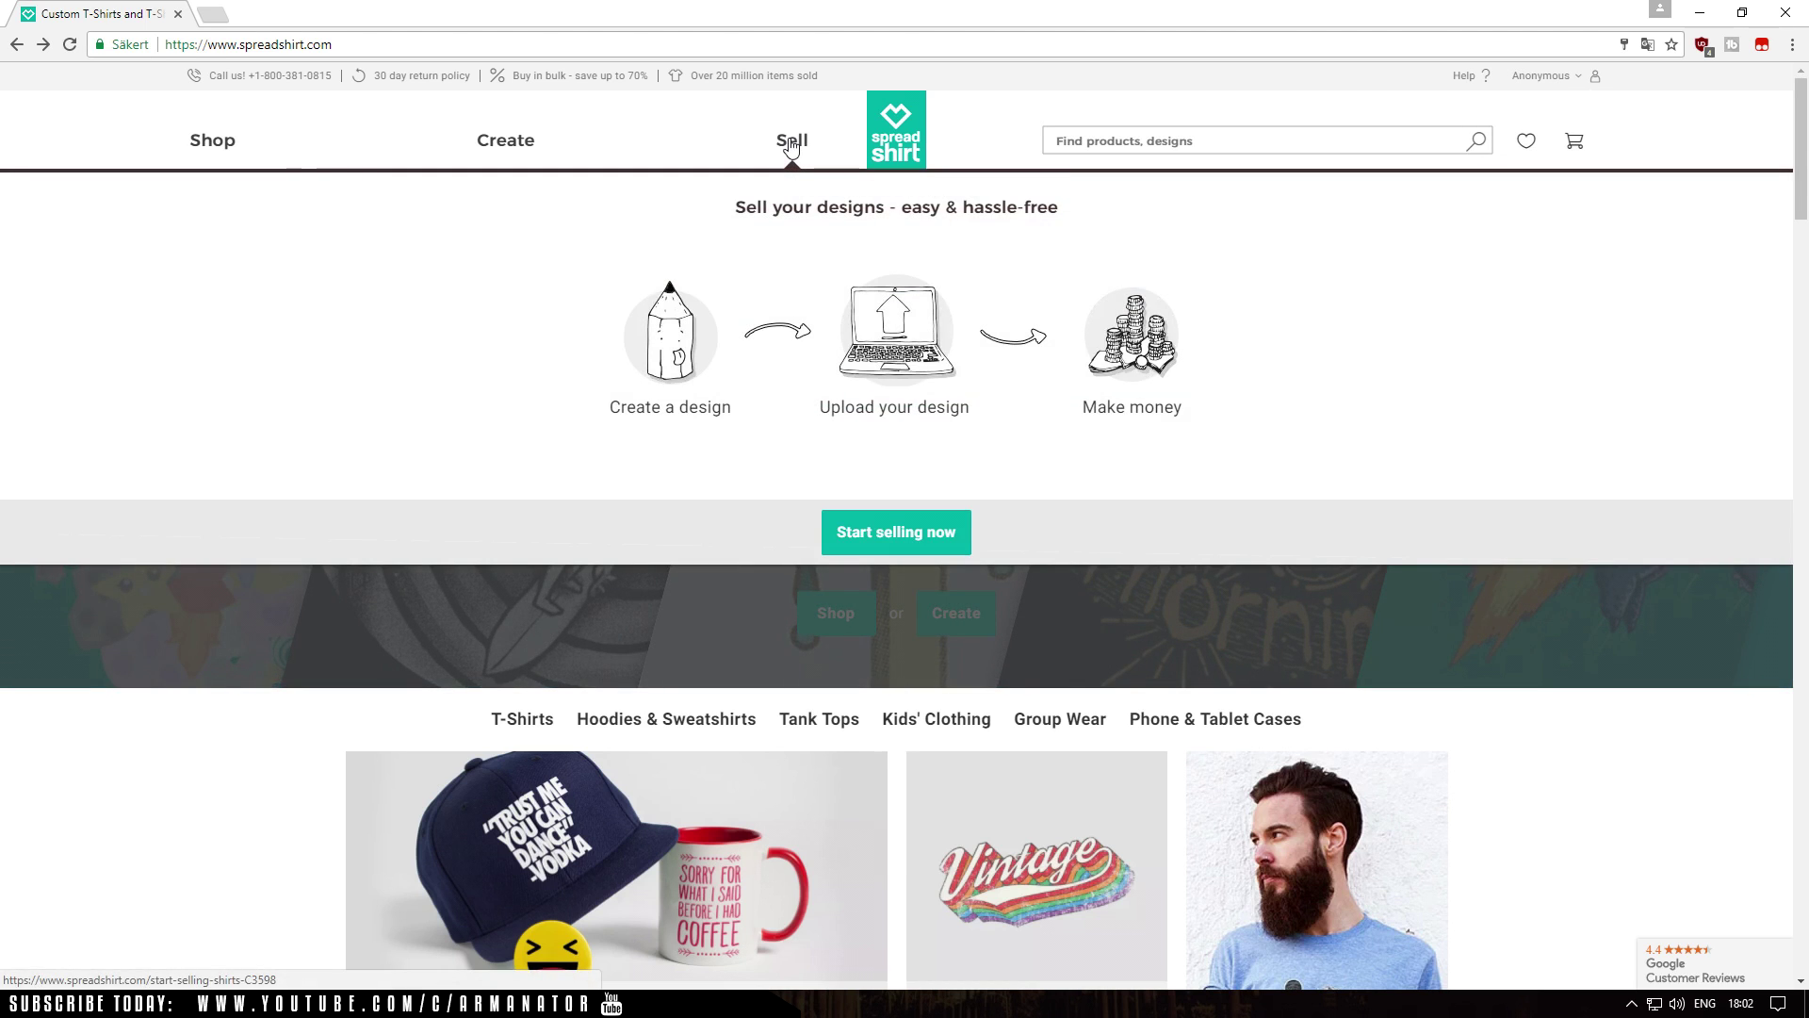
pyautogui.click(899, 538)
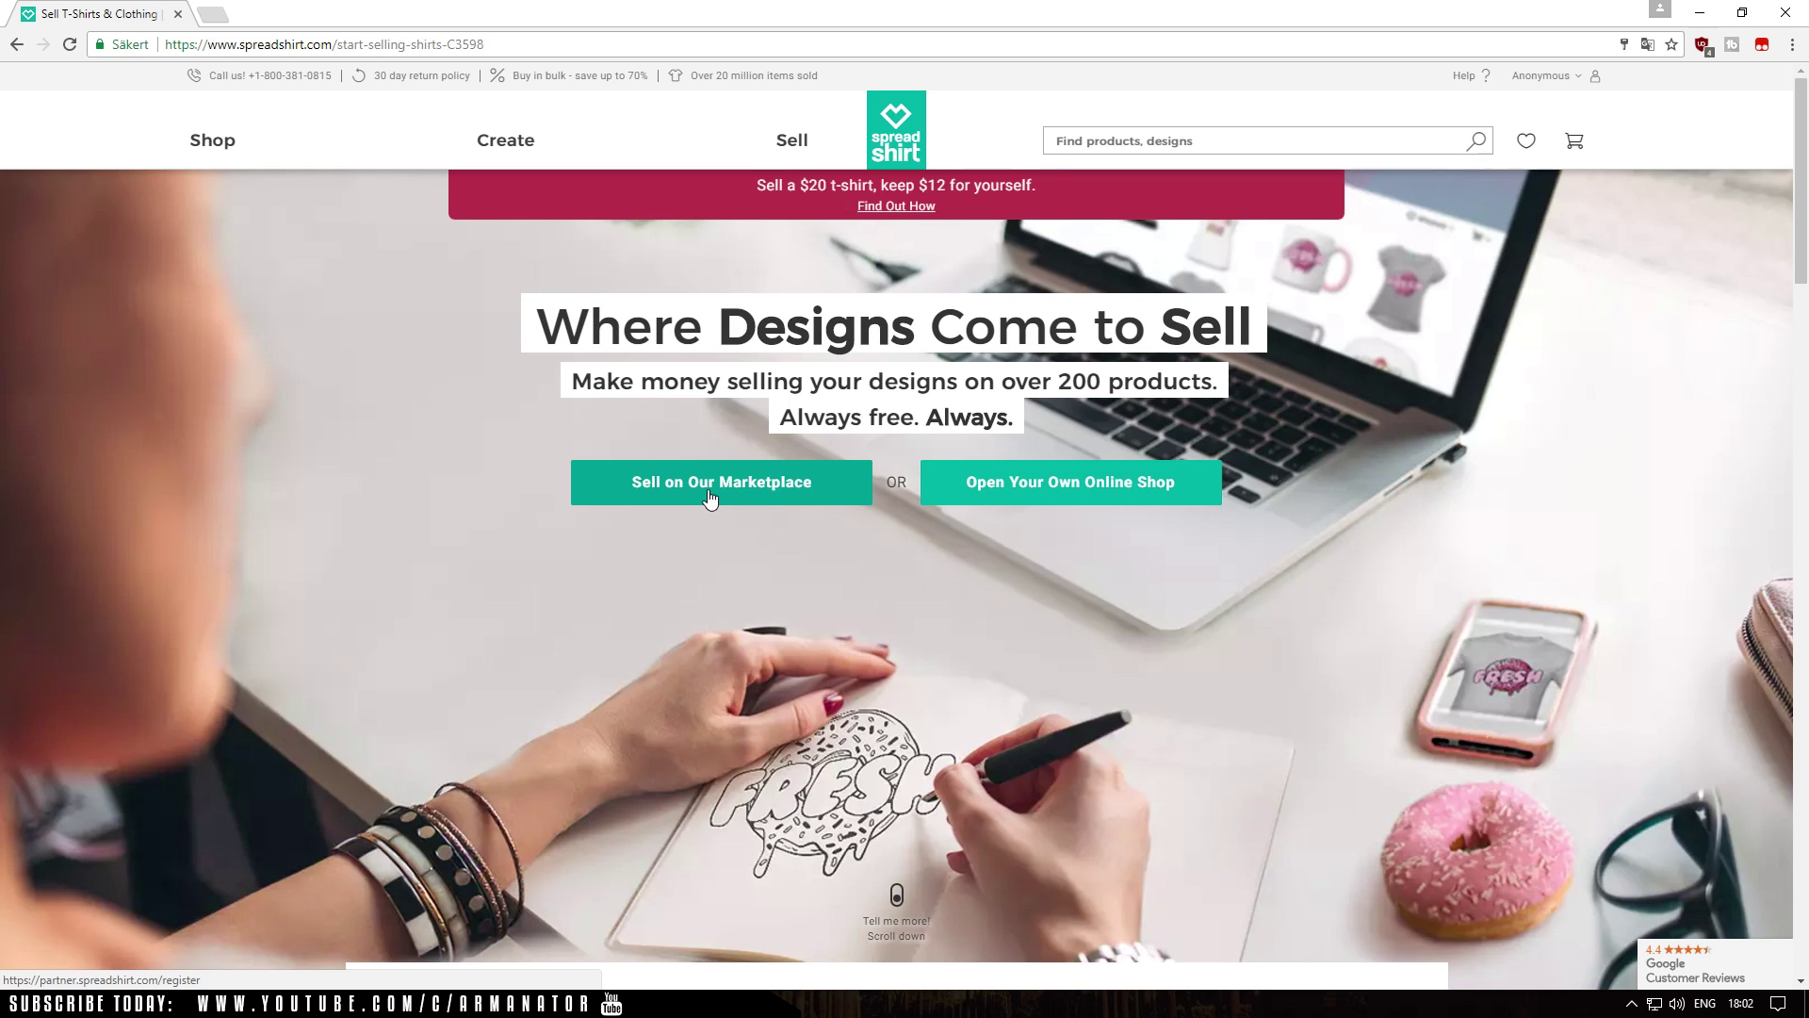
# Create a new spreadshirt.com shop named ArmanatorShop1234
pyautogui.click(960, 500)
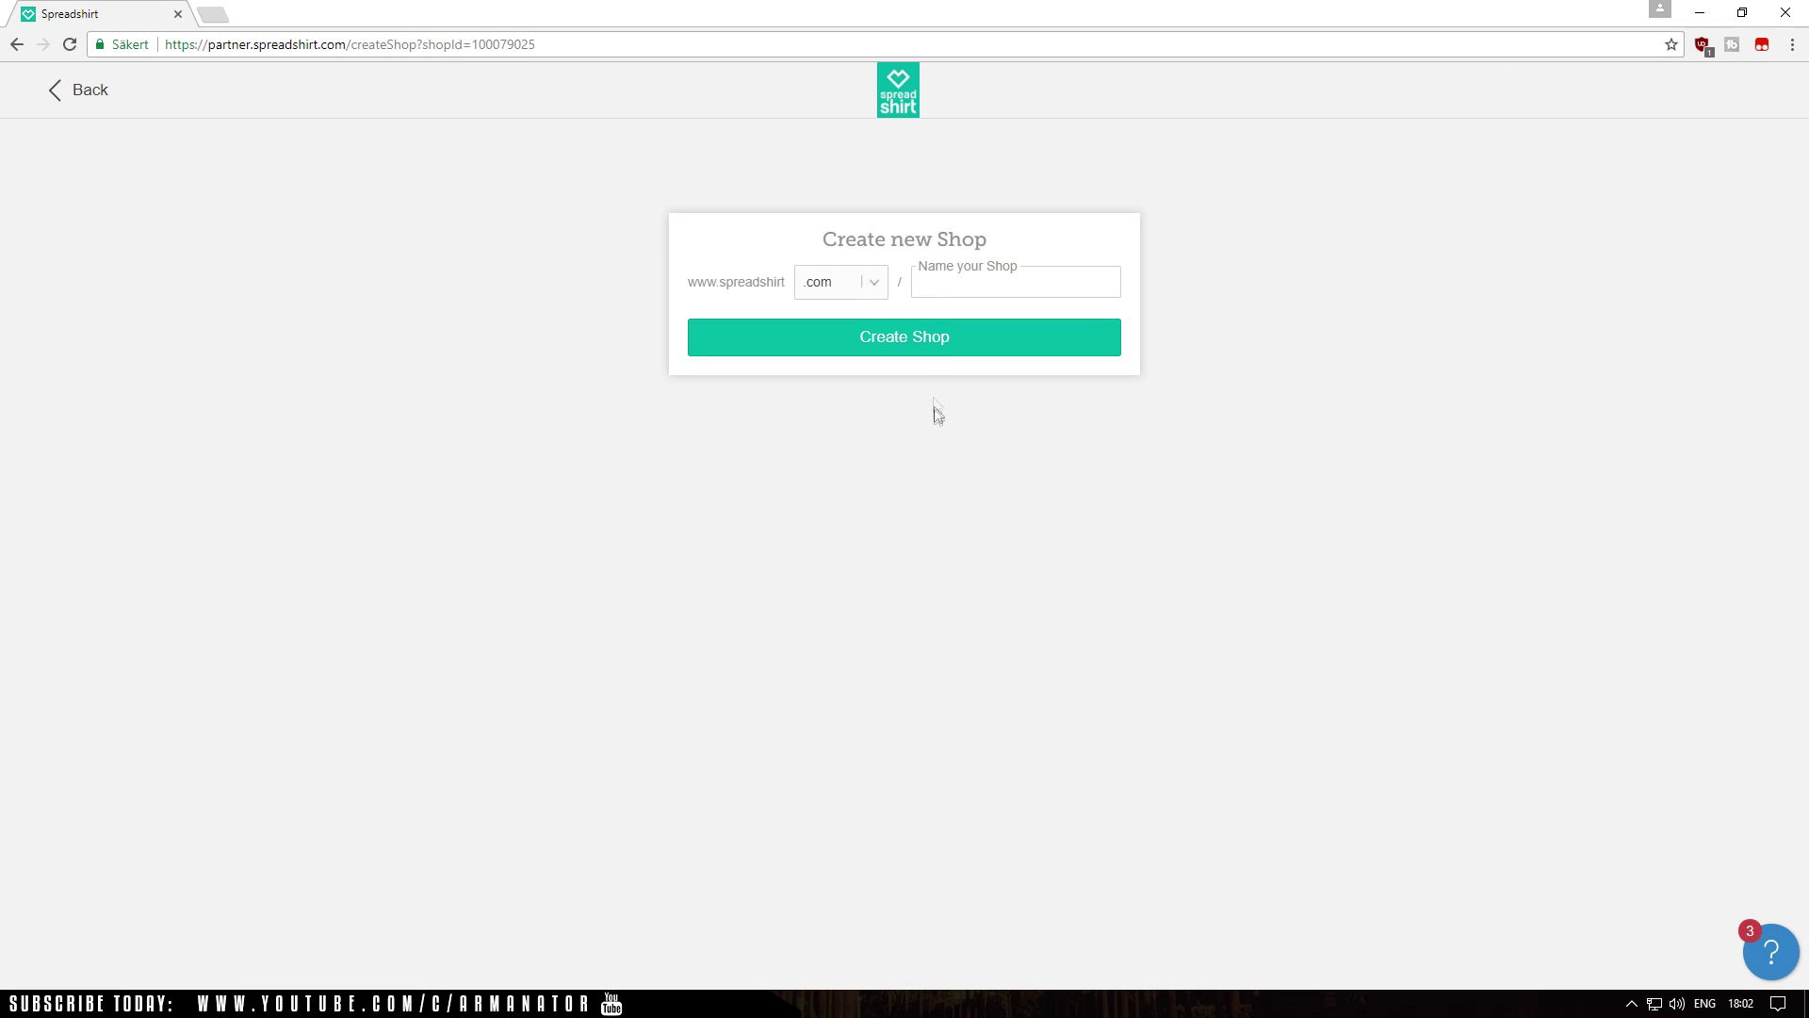
pyautogui.click(979, 300)
pyautogui.write('Armanator')
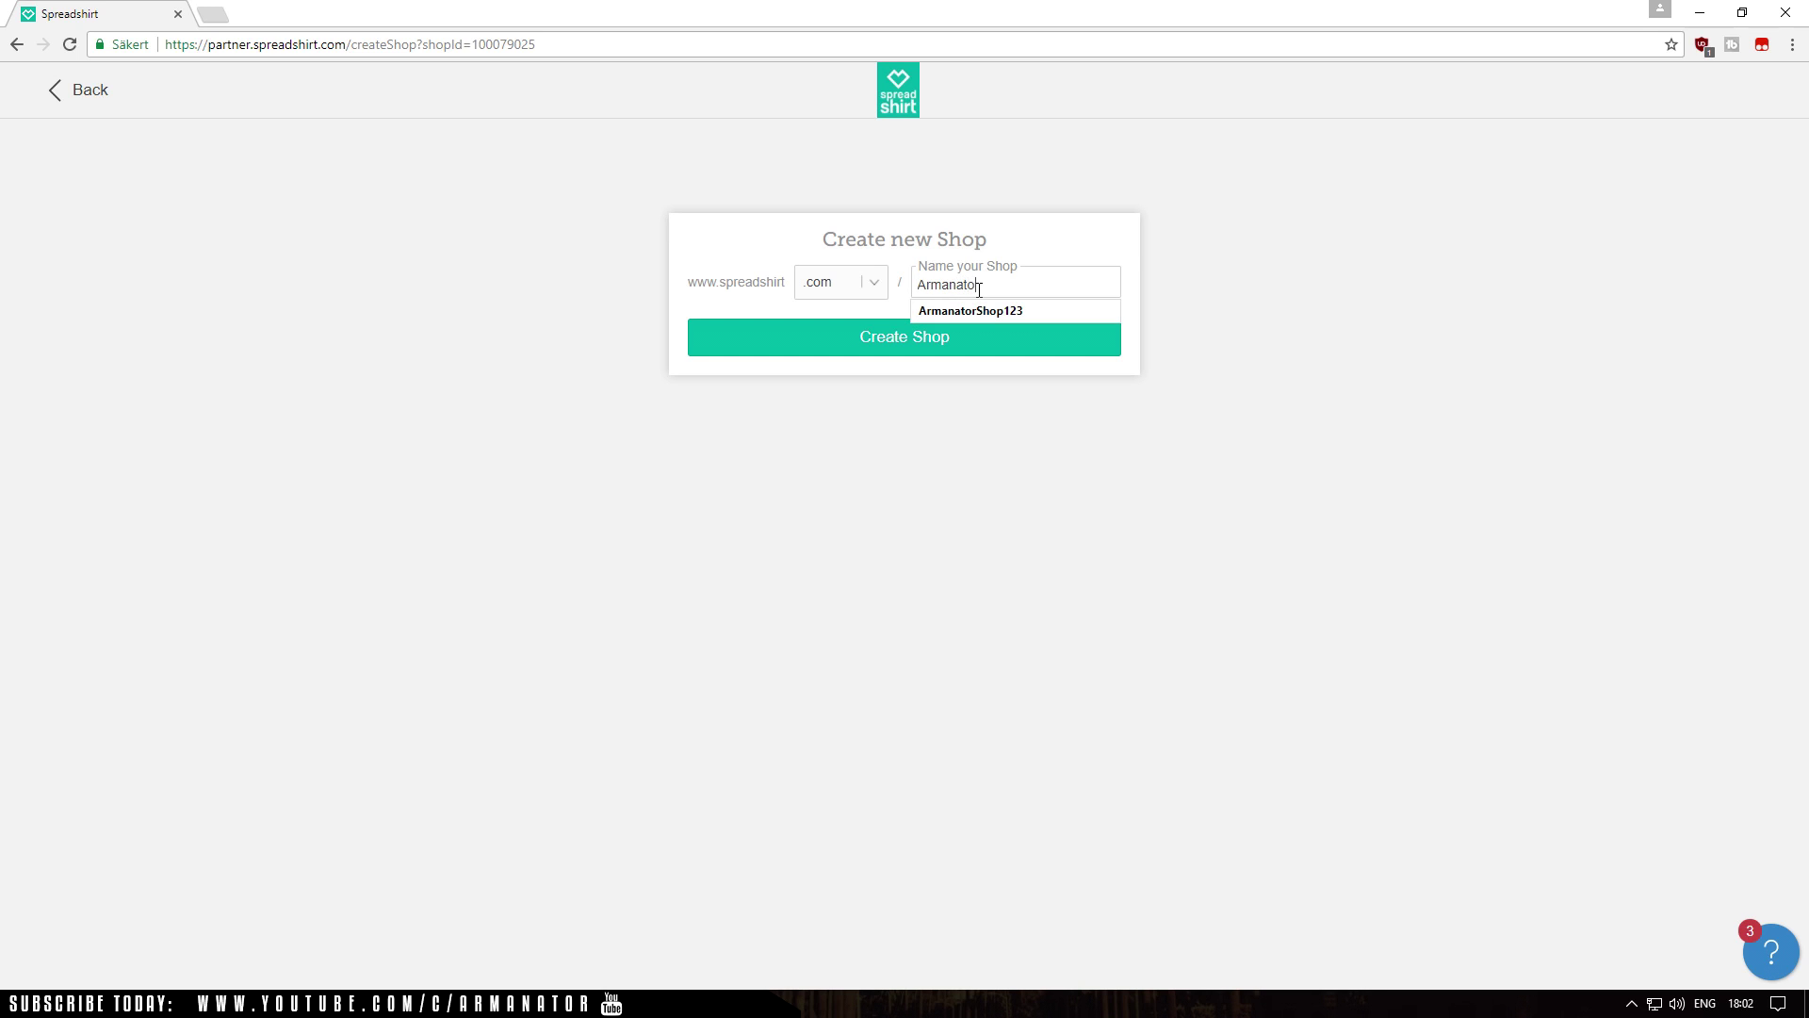
pyautogui.write('Shop1234')
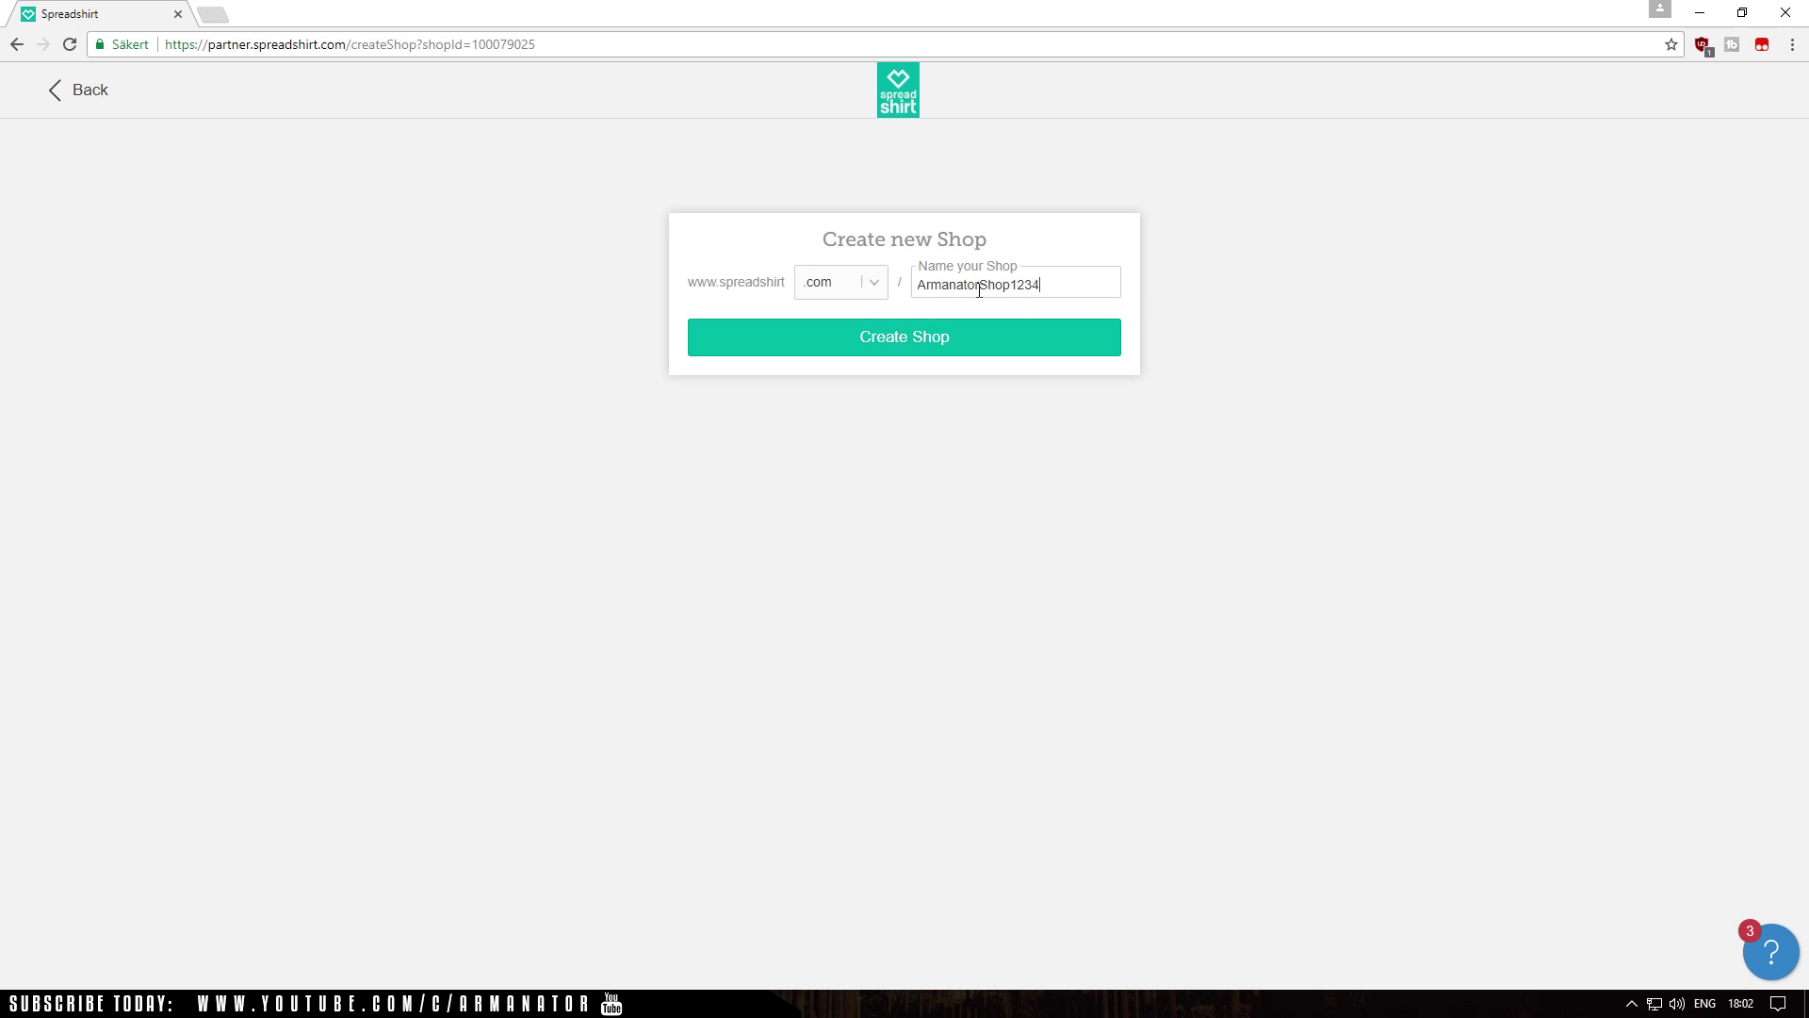
pyautogui.click(967, 342)
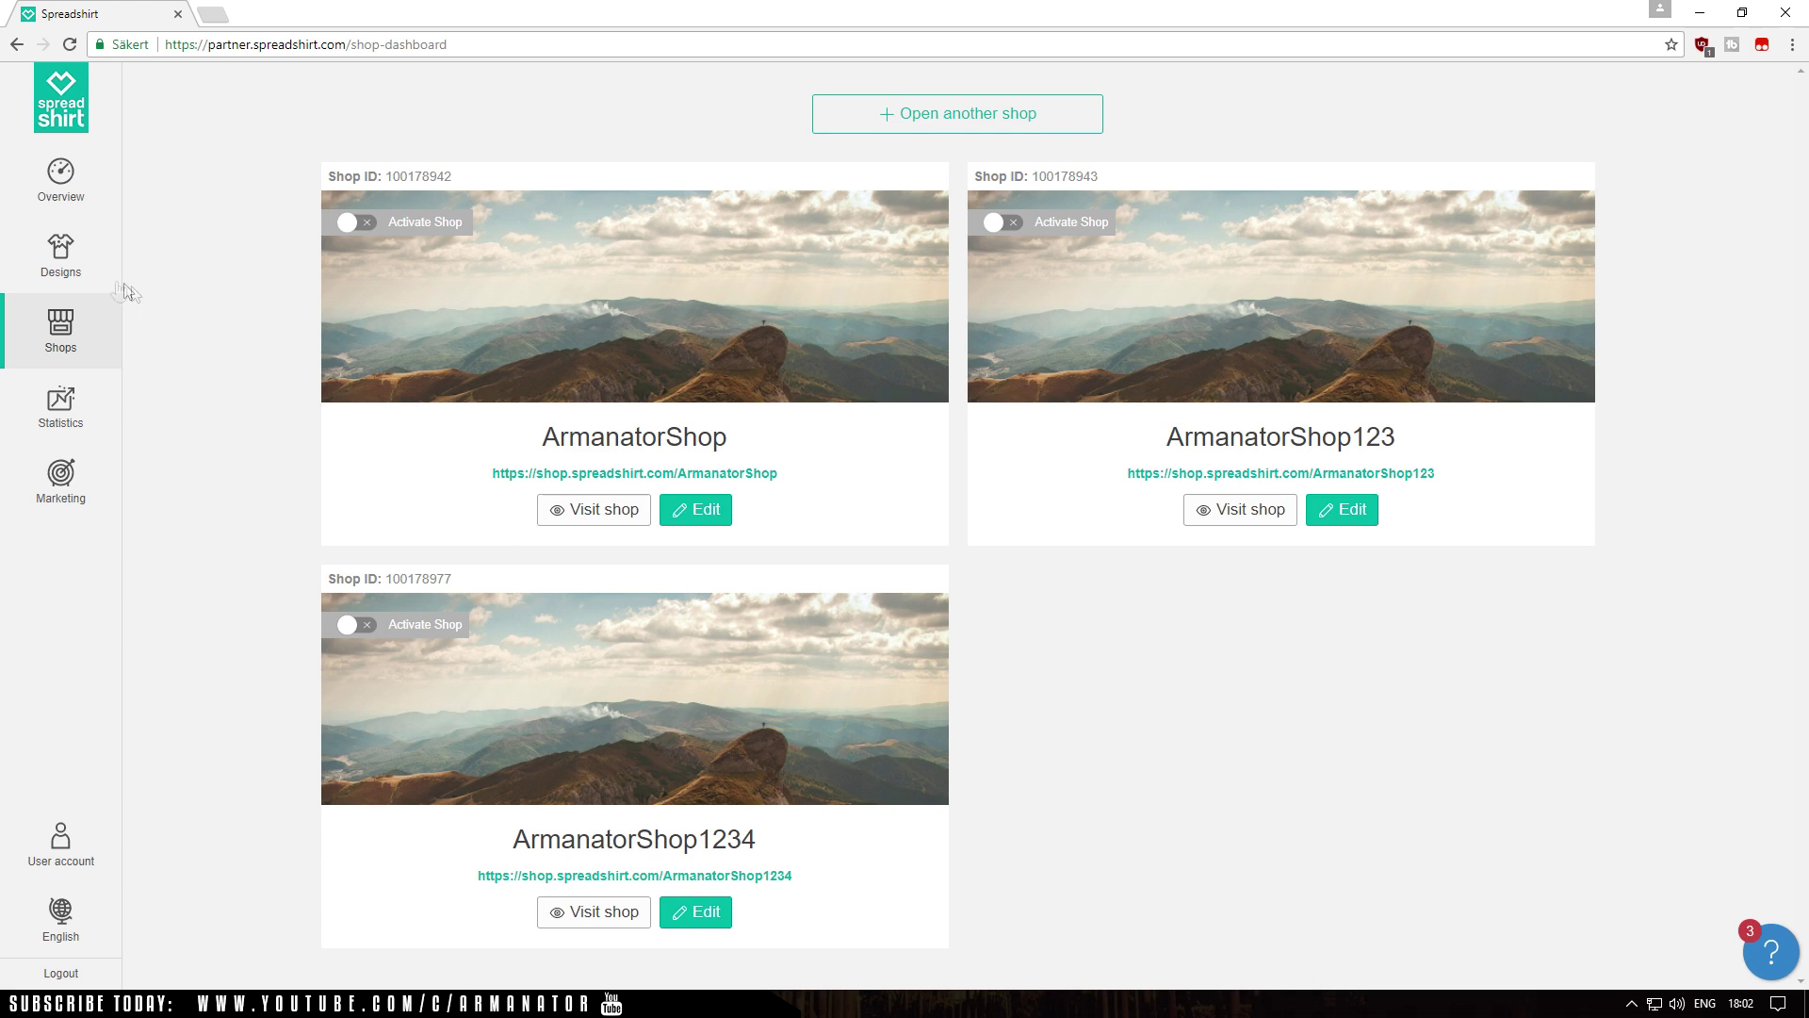
# Upload the mytshirtlogo image on the Designs page and open its new design tile for editing
pyautogui.click(68, 264)
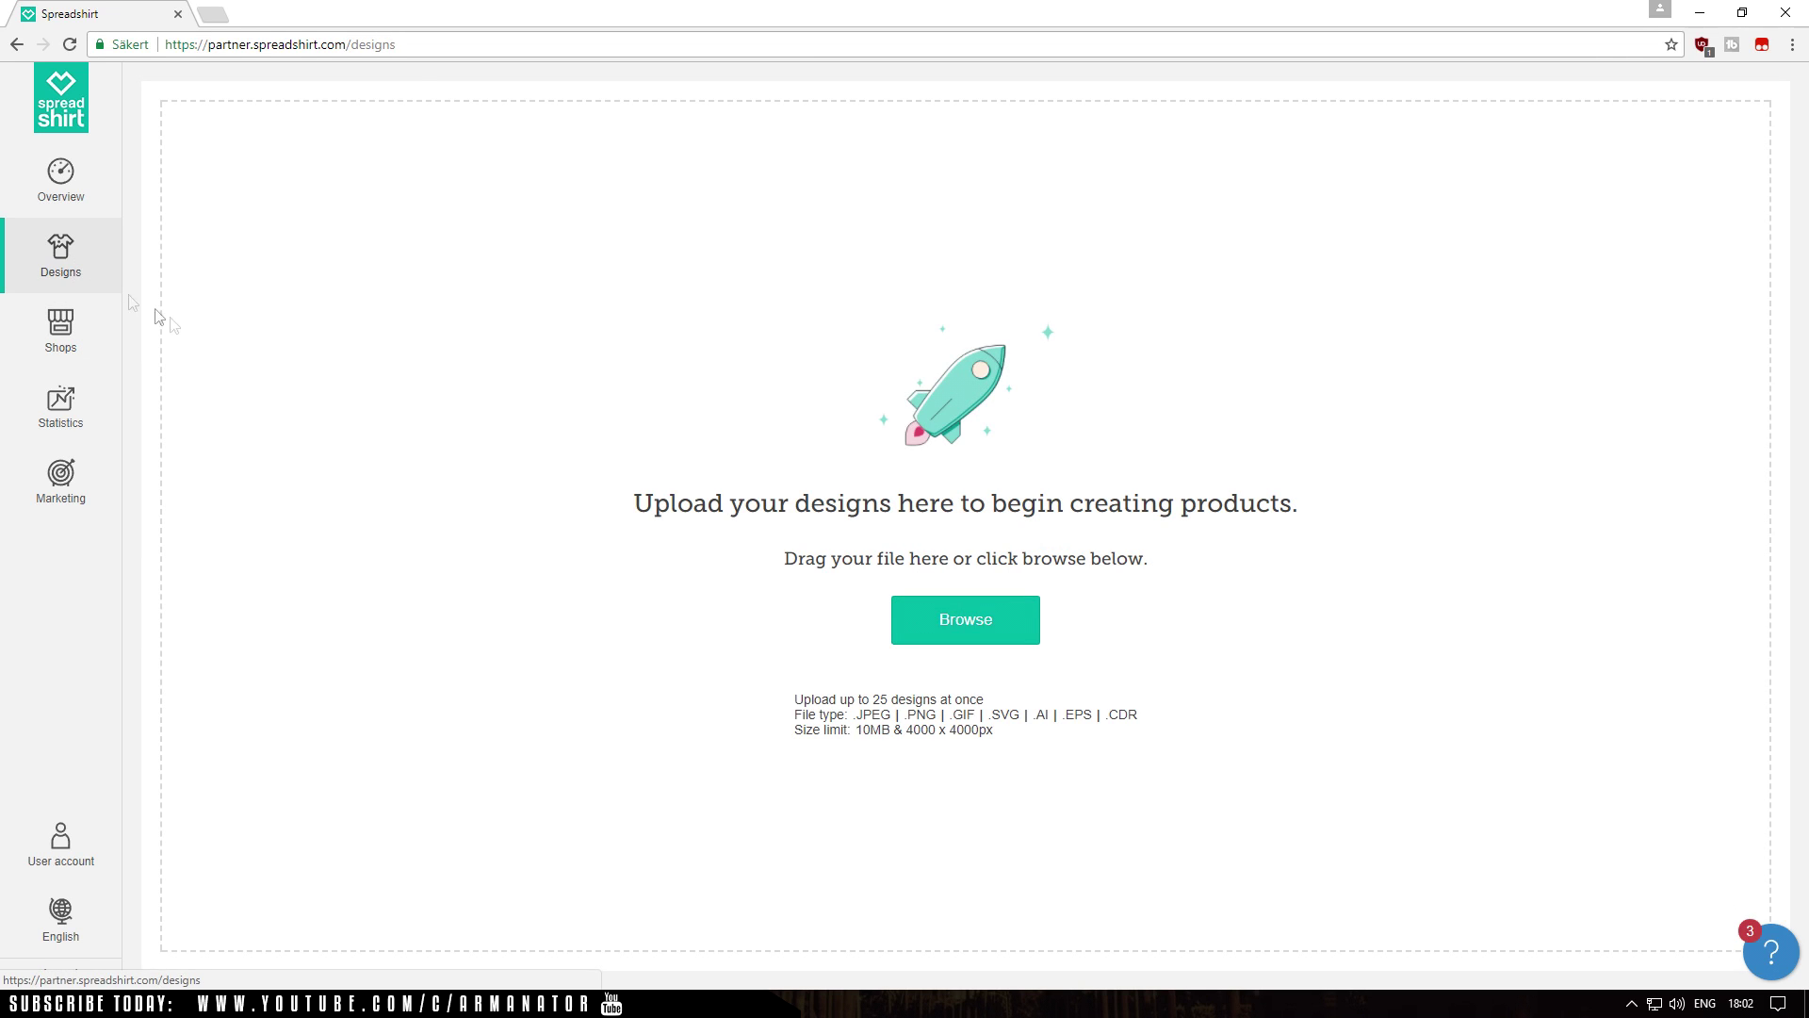
pyautogui.click(989, 622)
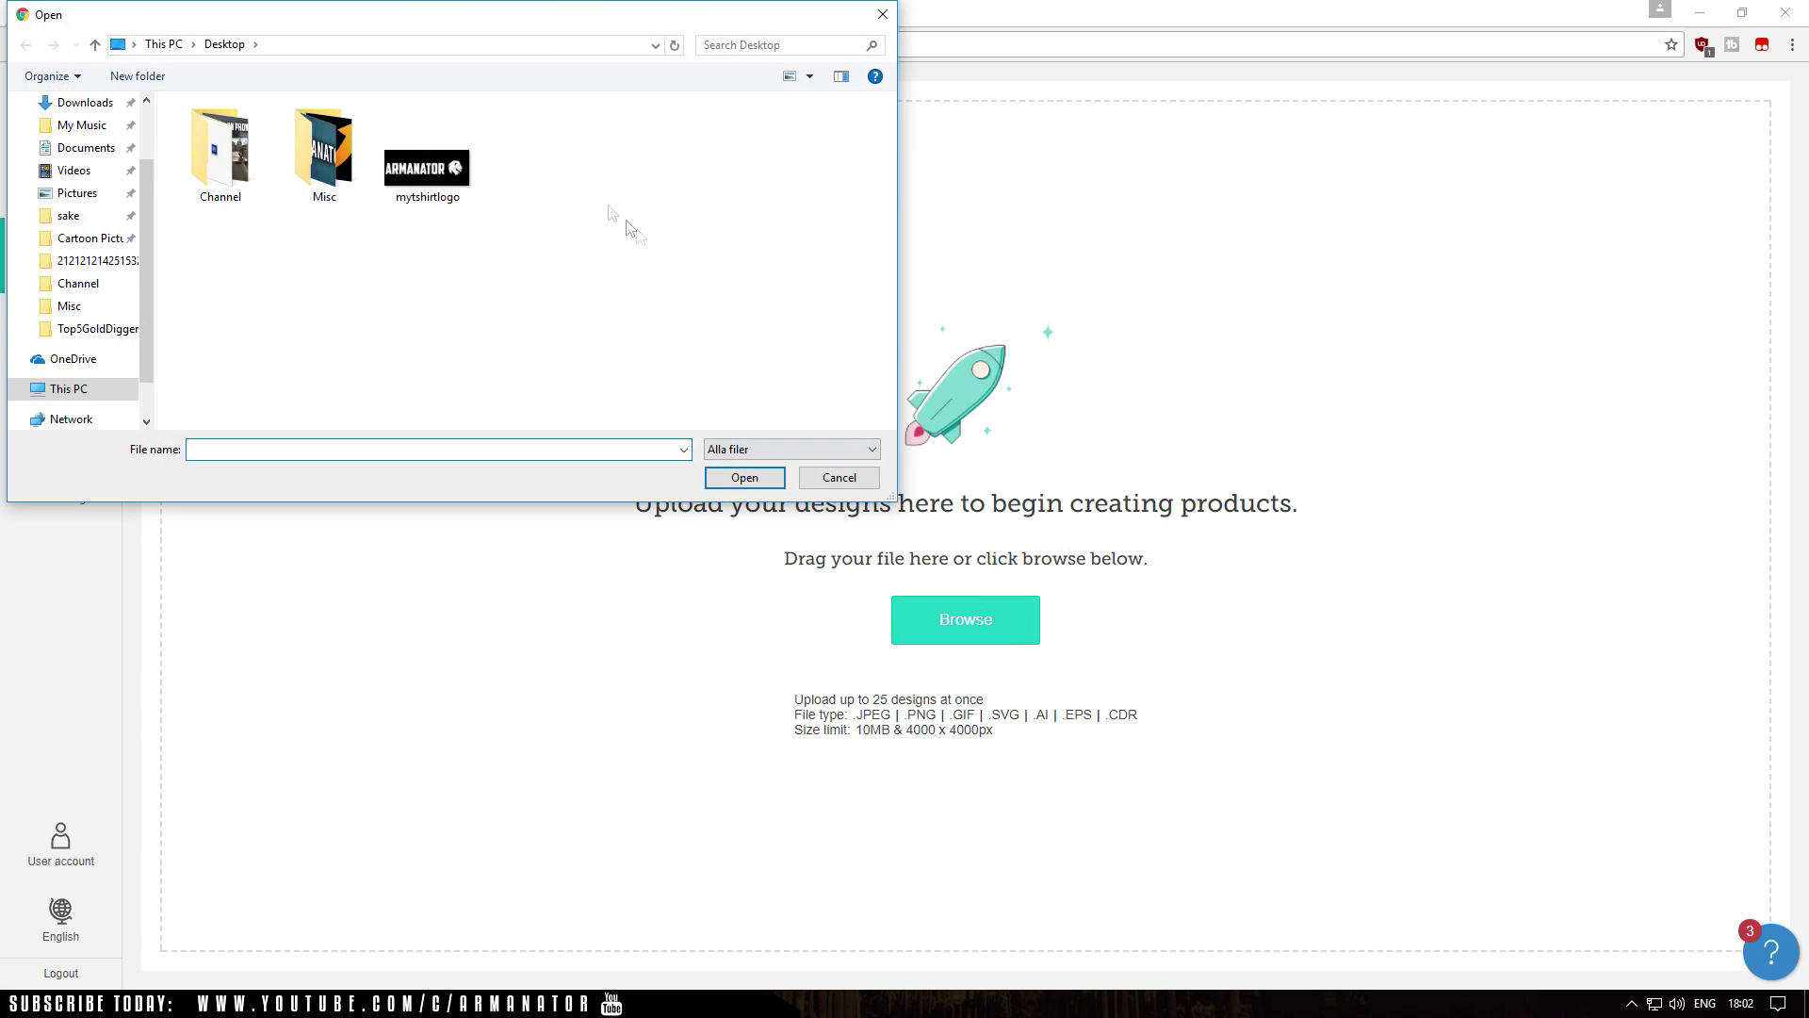
pyautogui.click(450, 181)
pyautogui.click(736, 478)
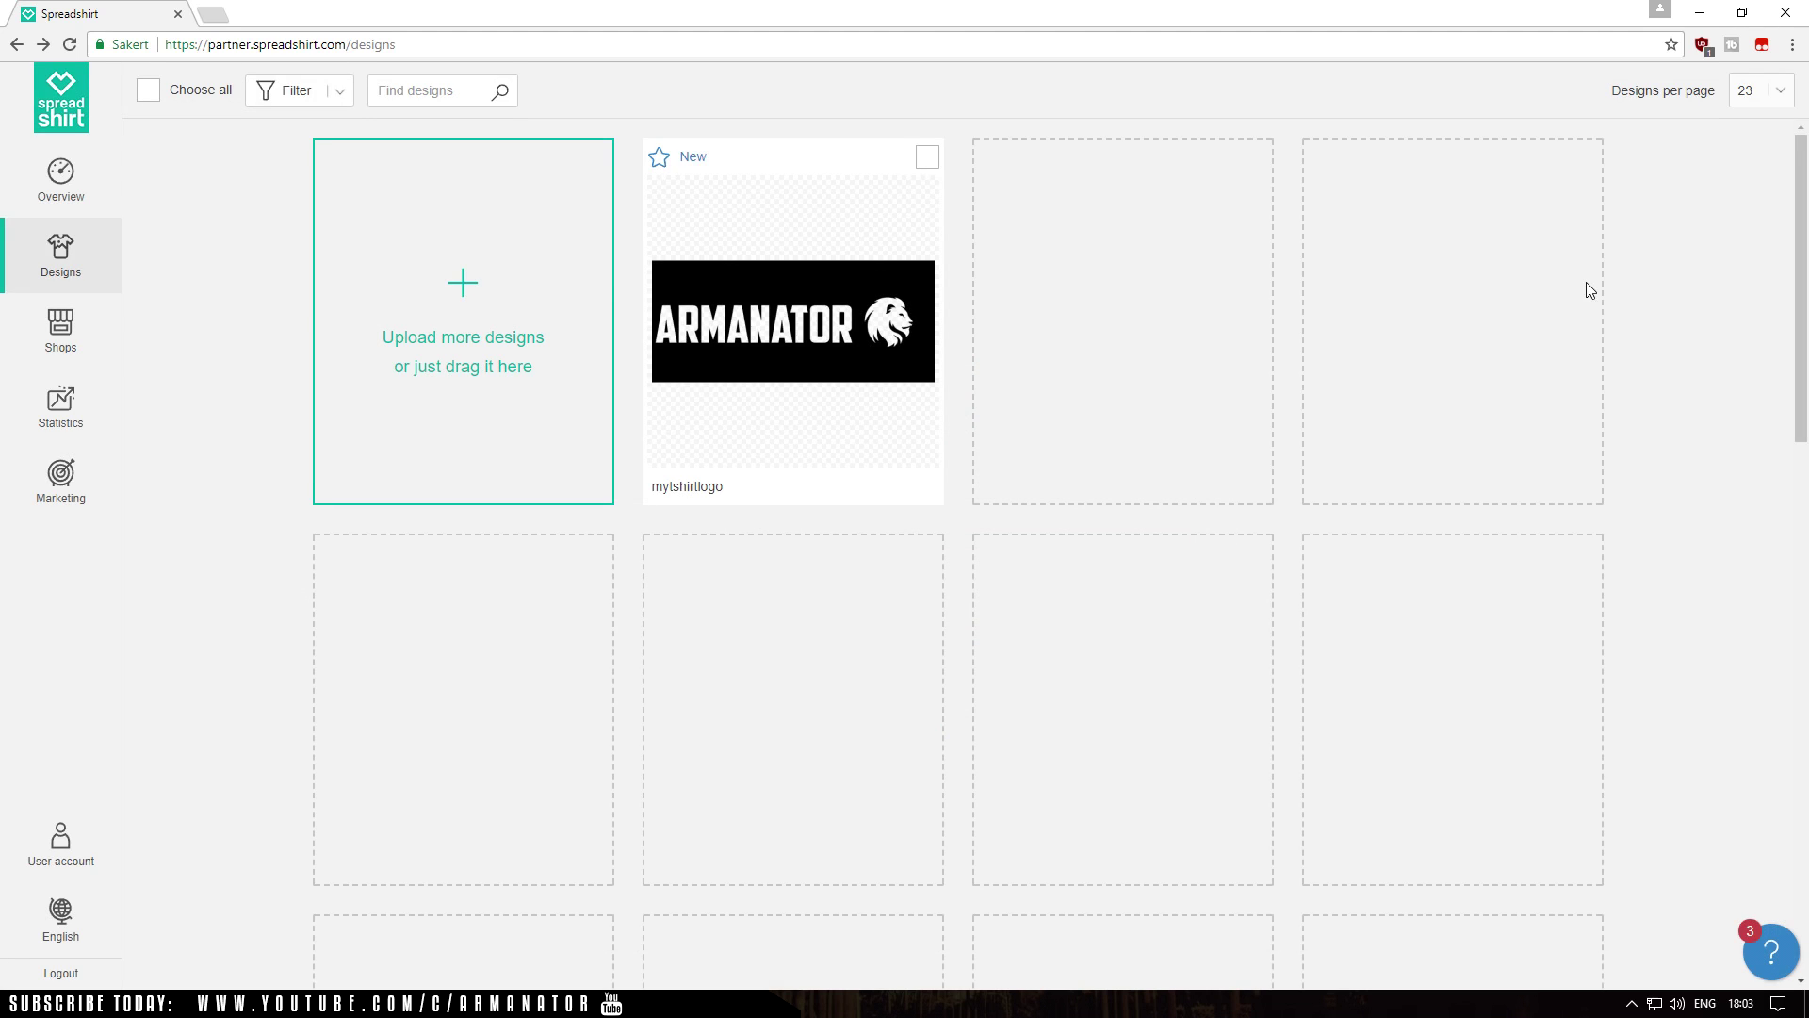
pyautogui.moveTo(898, 238)
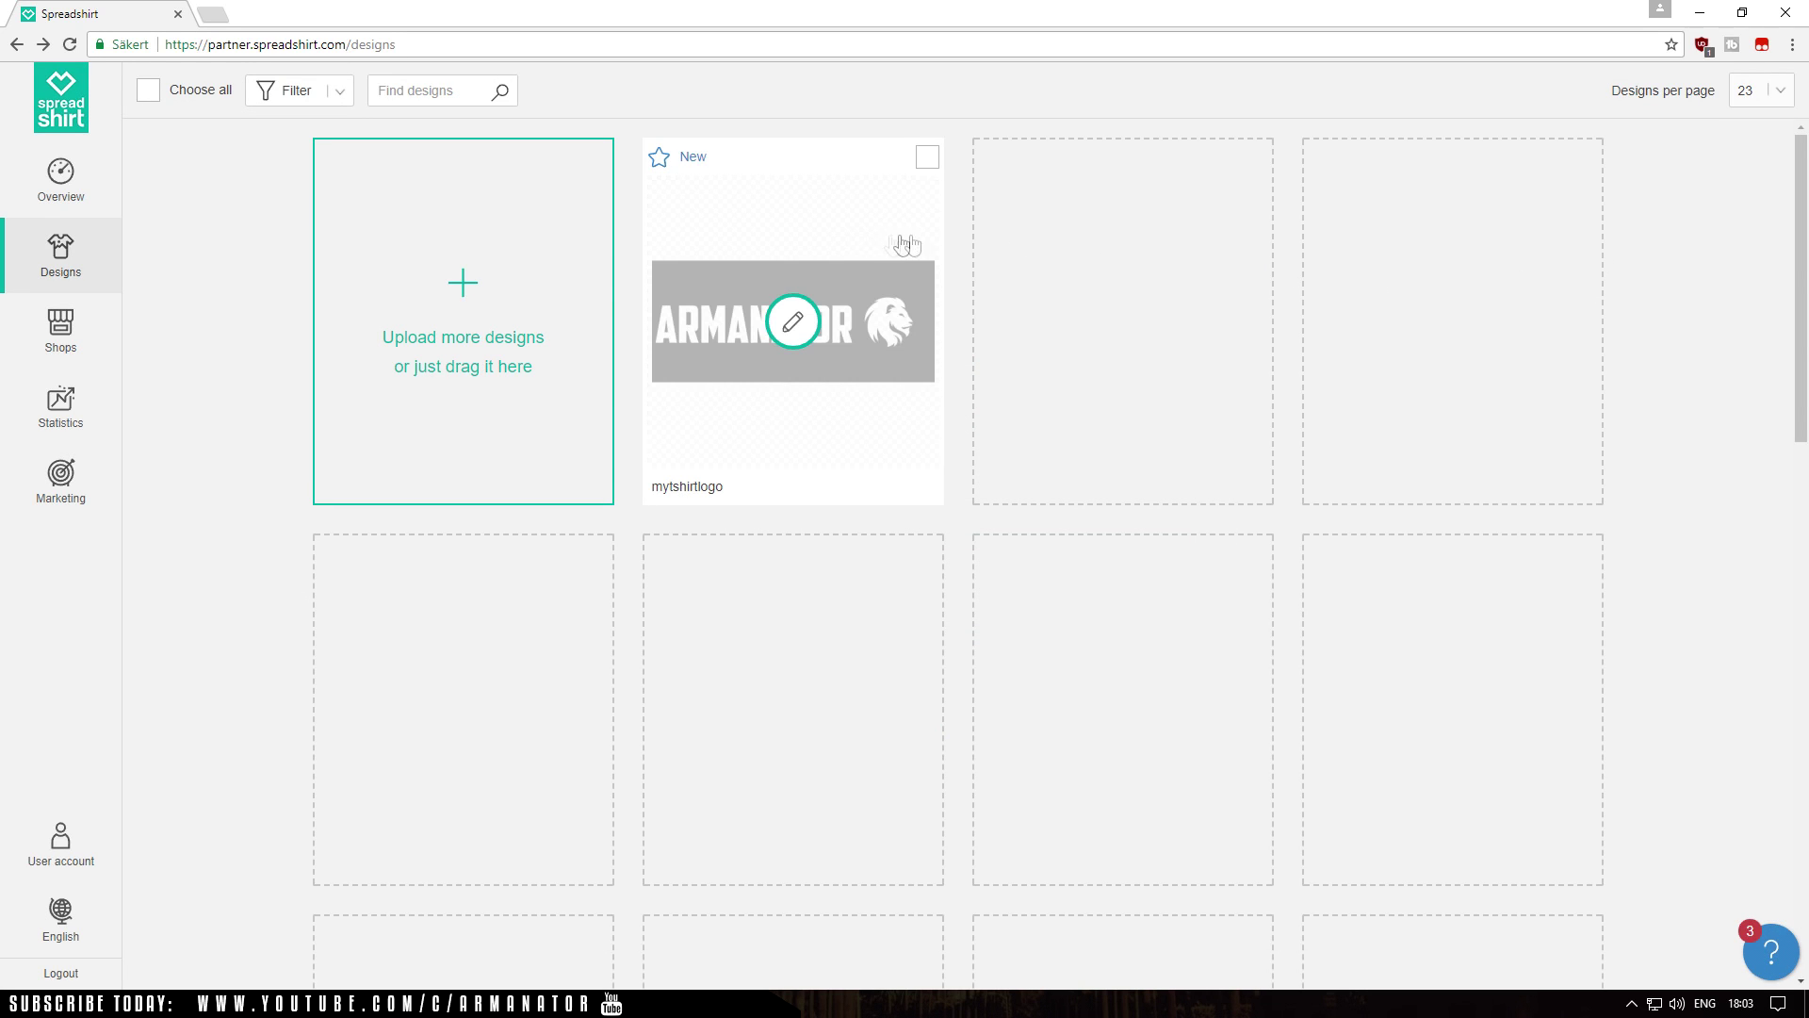
pyautogui.click(795, 321)
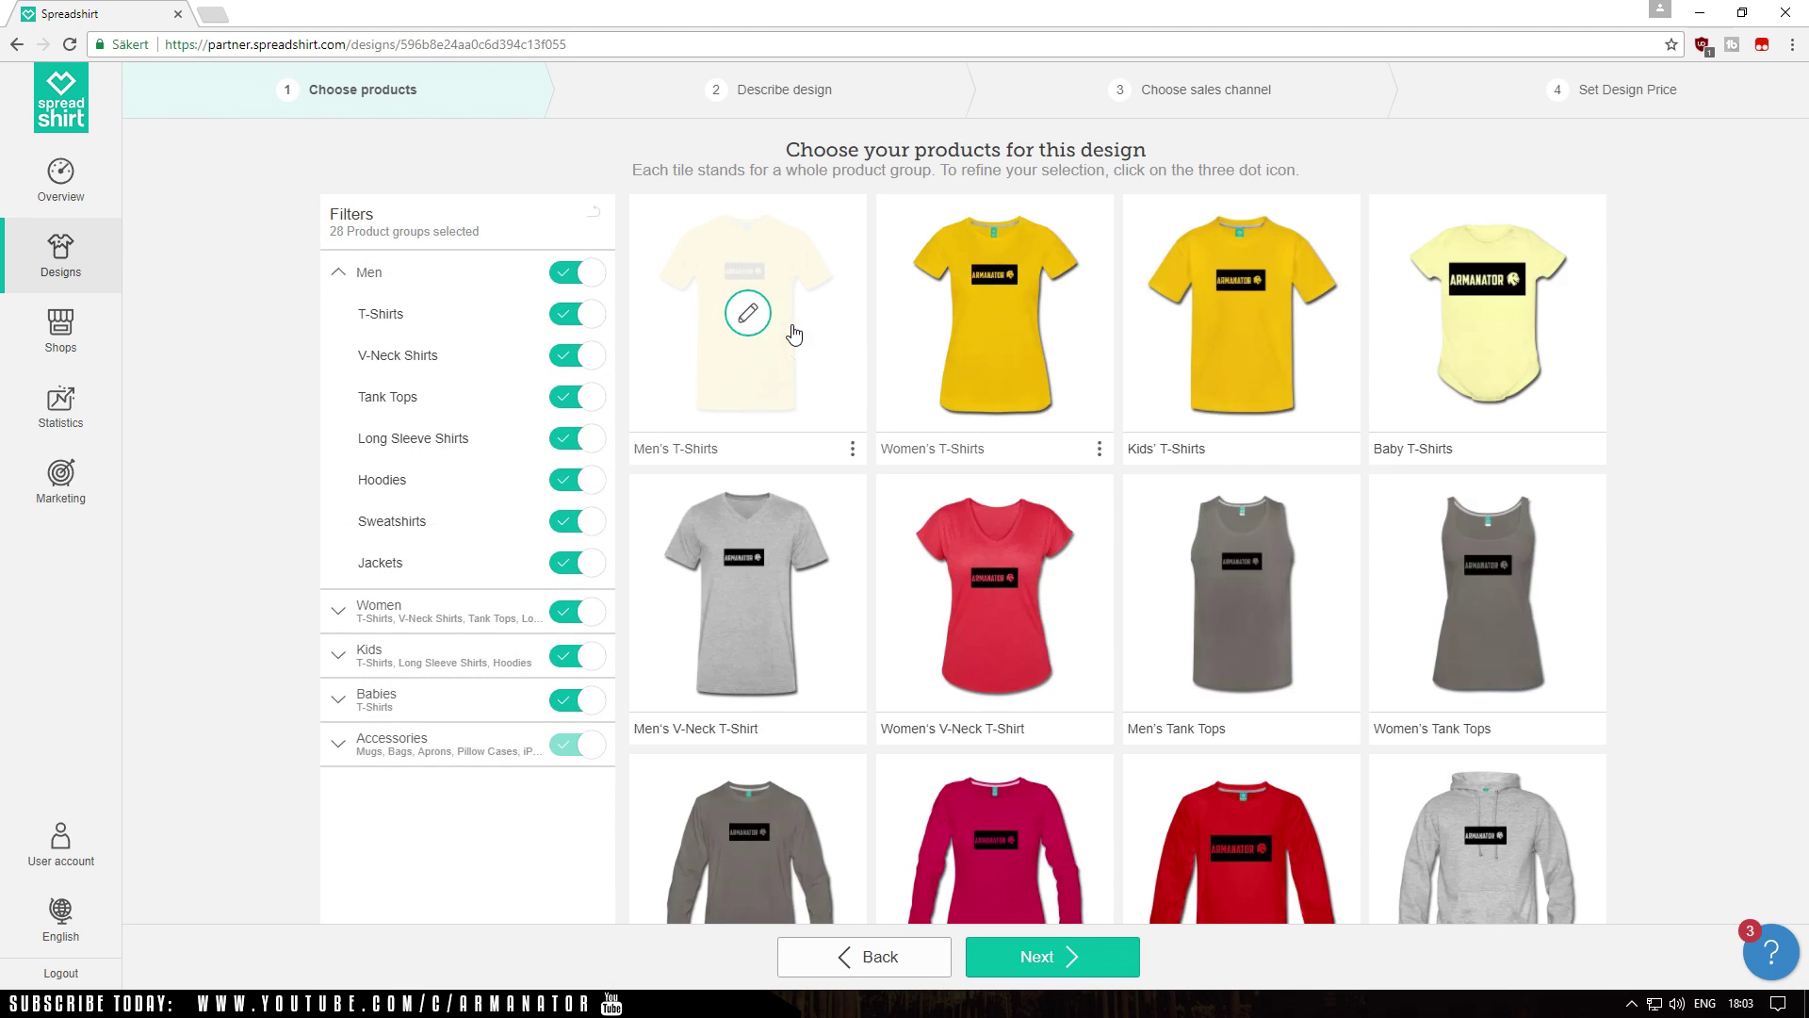
pyautogui.scroll(-3, 1532, 537)
pyautogui.scroll(-10, 1531, 537)
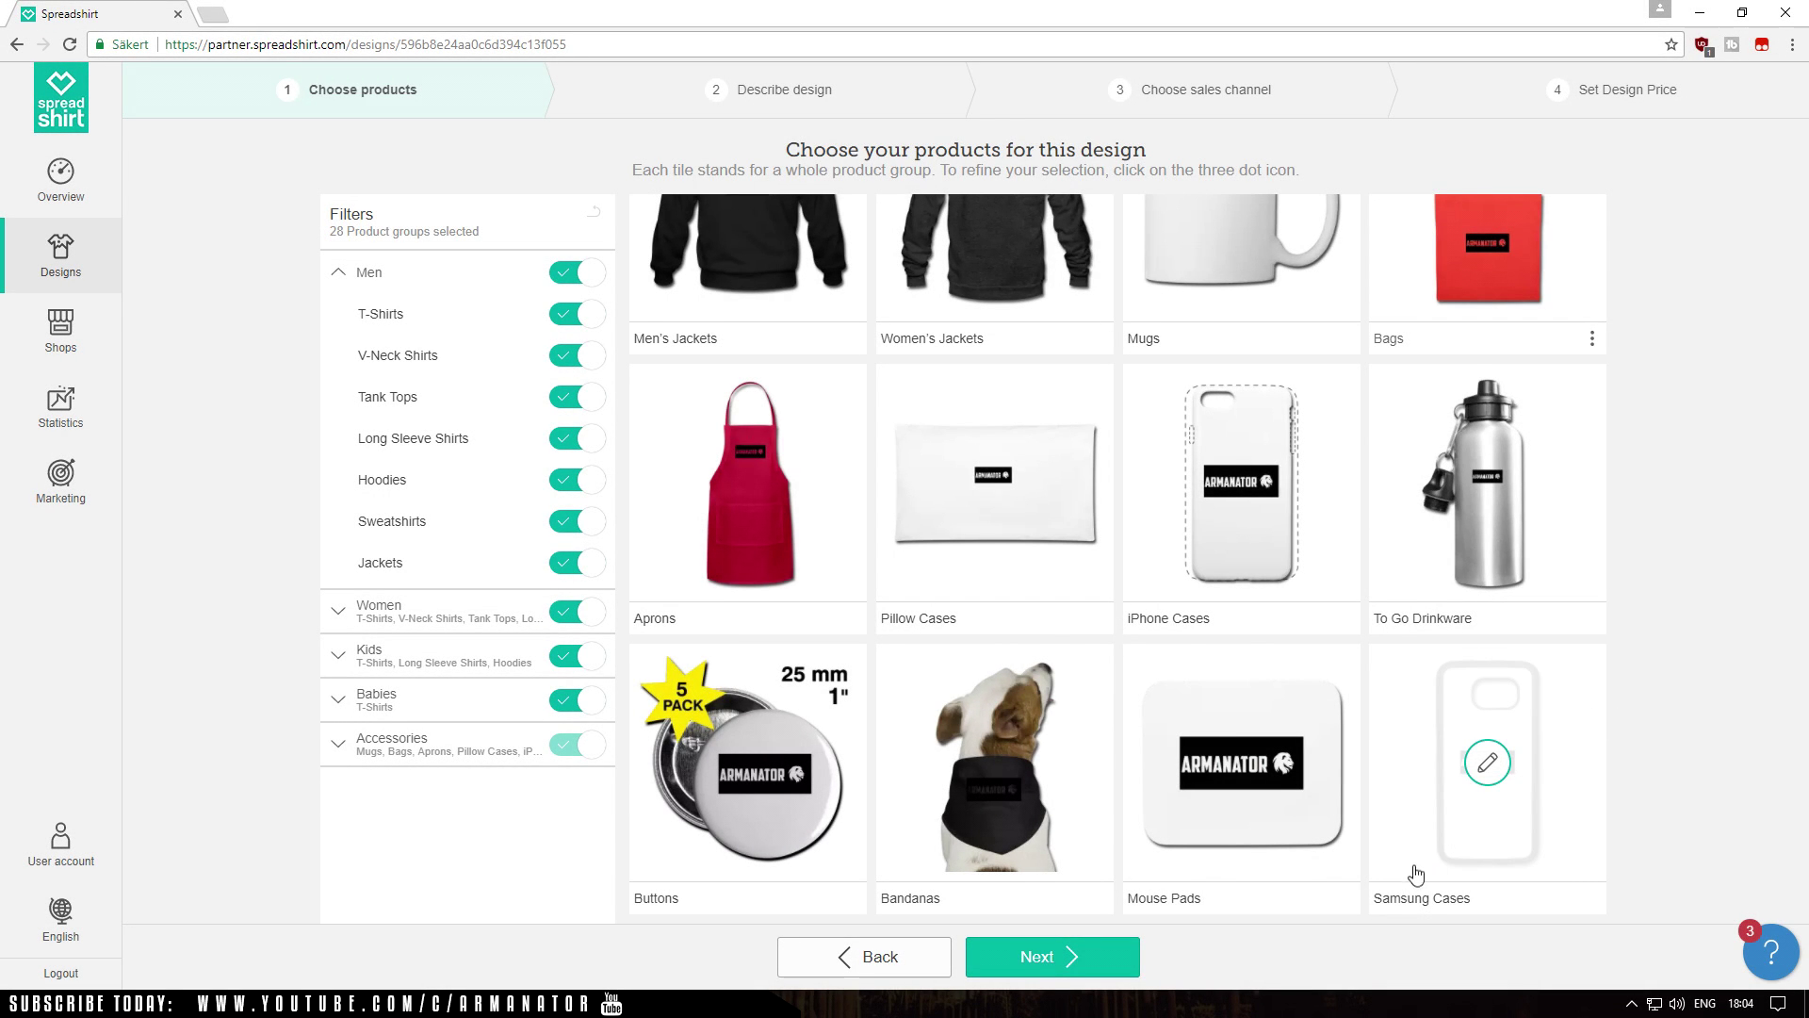
pyautogui.scroll(1, 1550, 679)
pyautogui.scroll(15, 1244, 589)
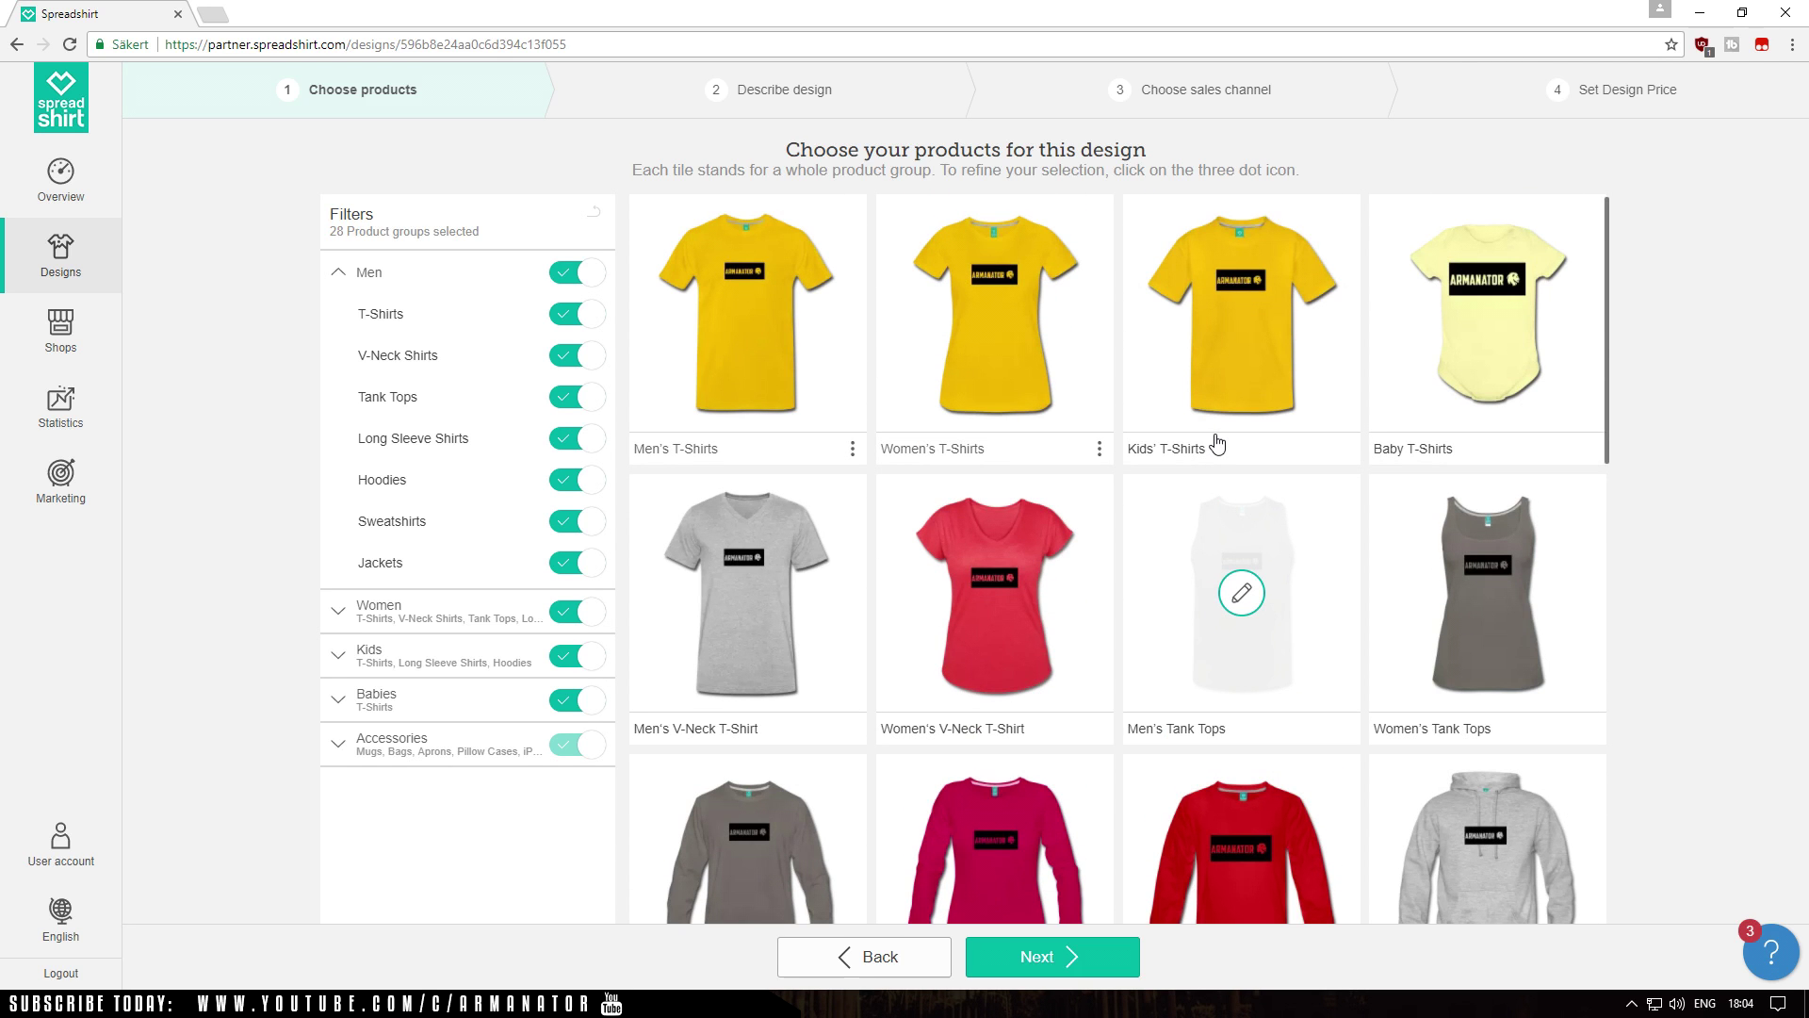
pyautogui.scroll(-10, 1218, 443)
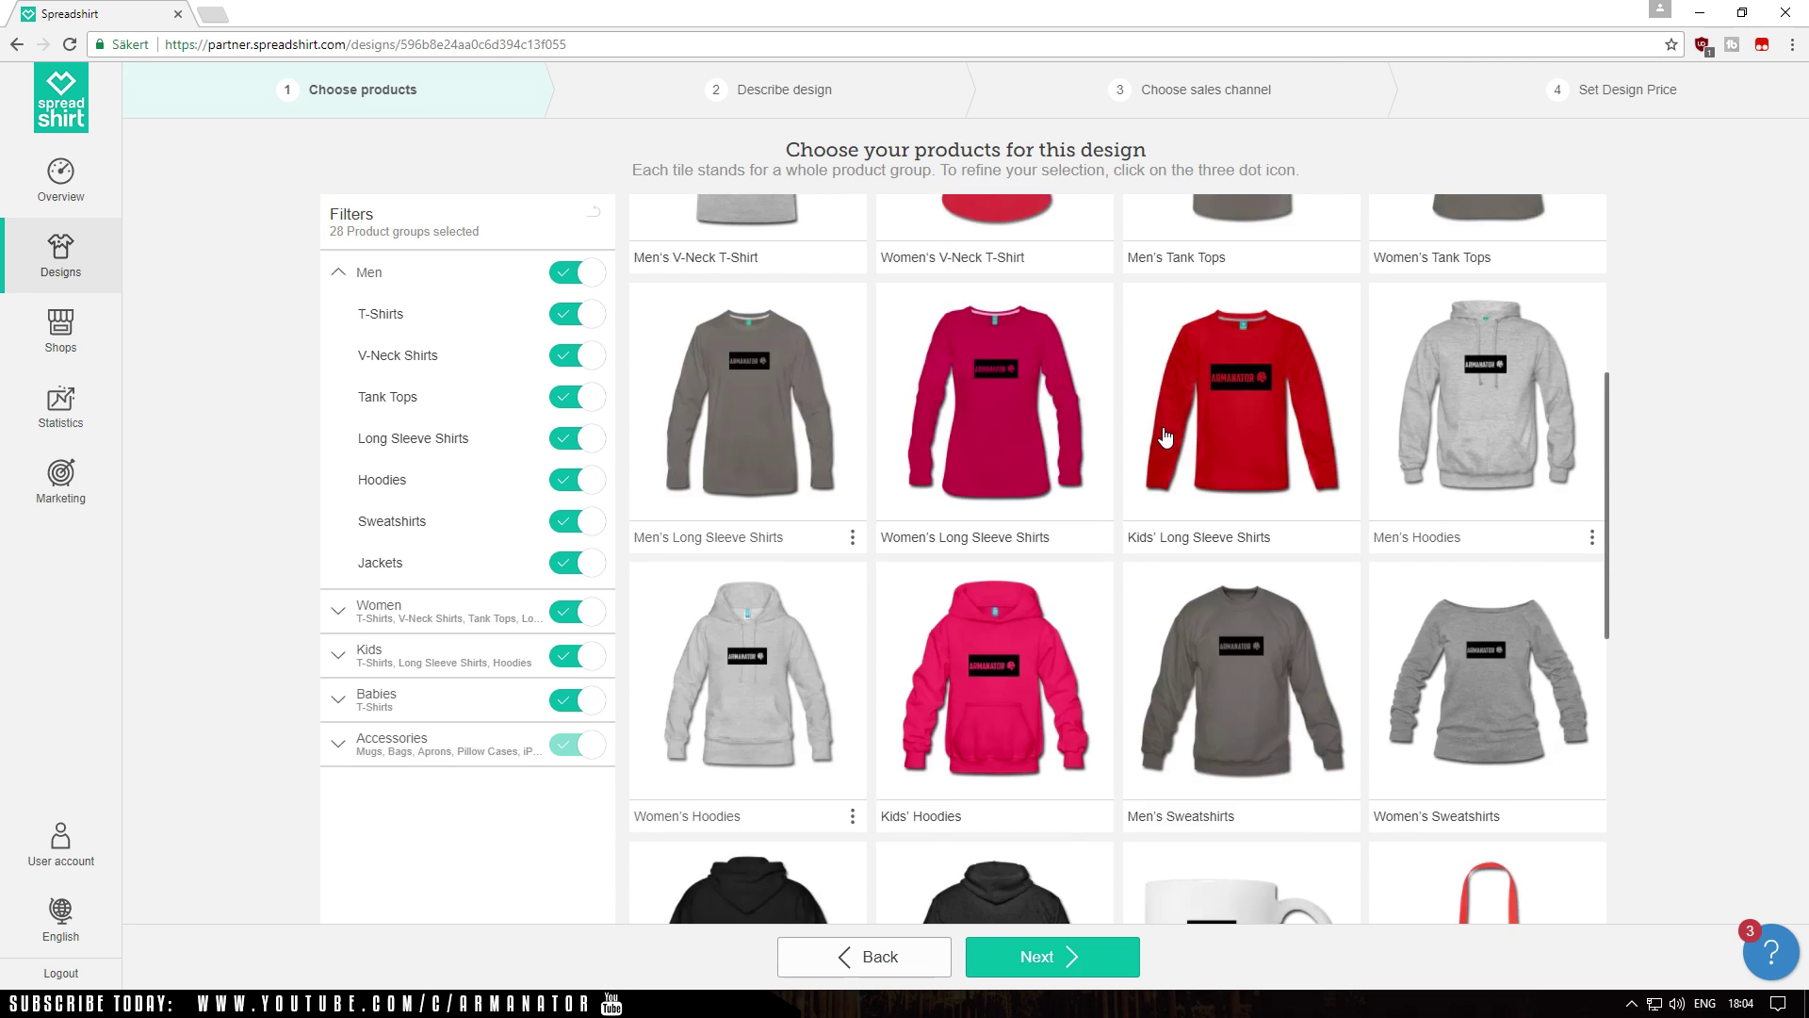
pyautogui.scroll(6, 1165, 439)
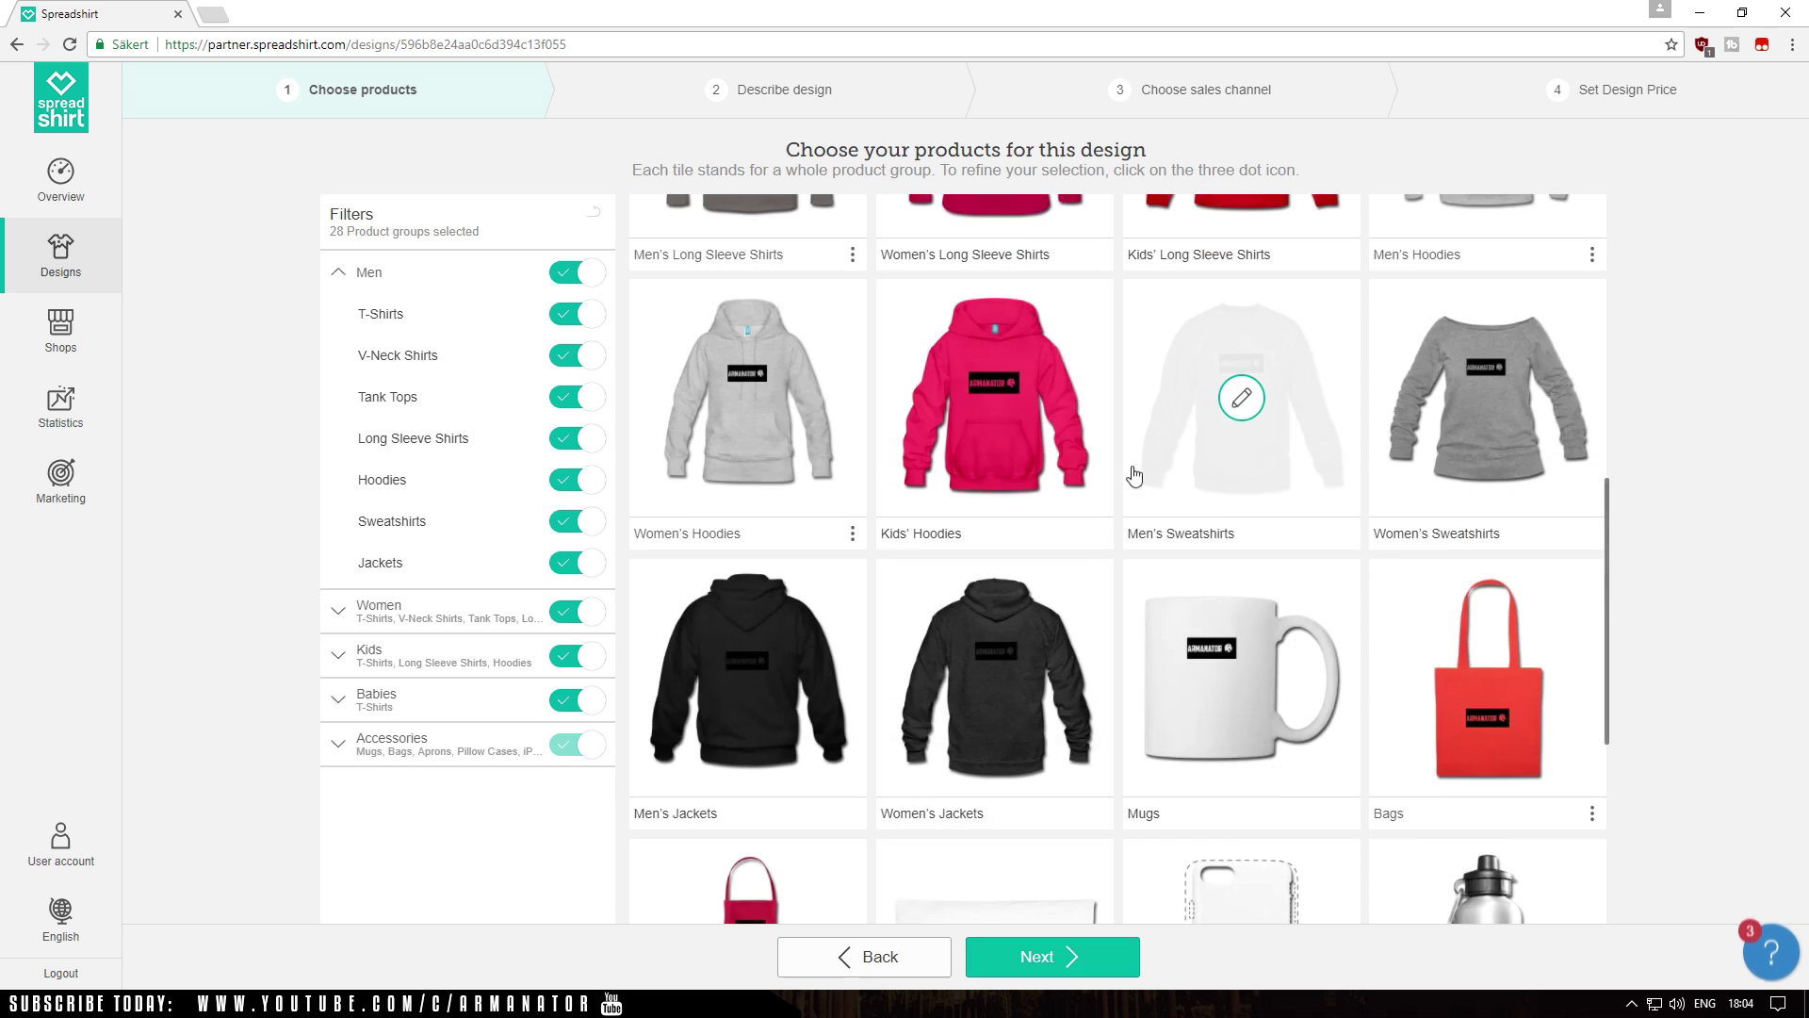
pyautogui.scroll(-12, 1244, 452)
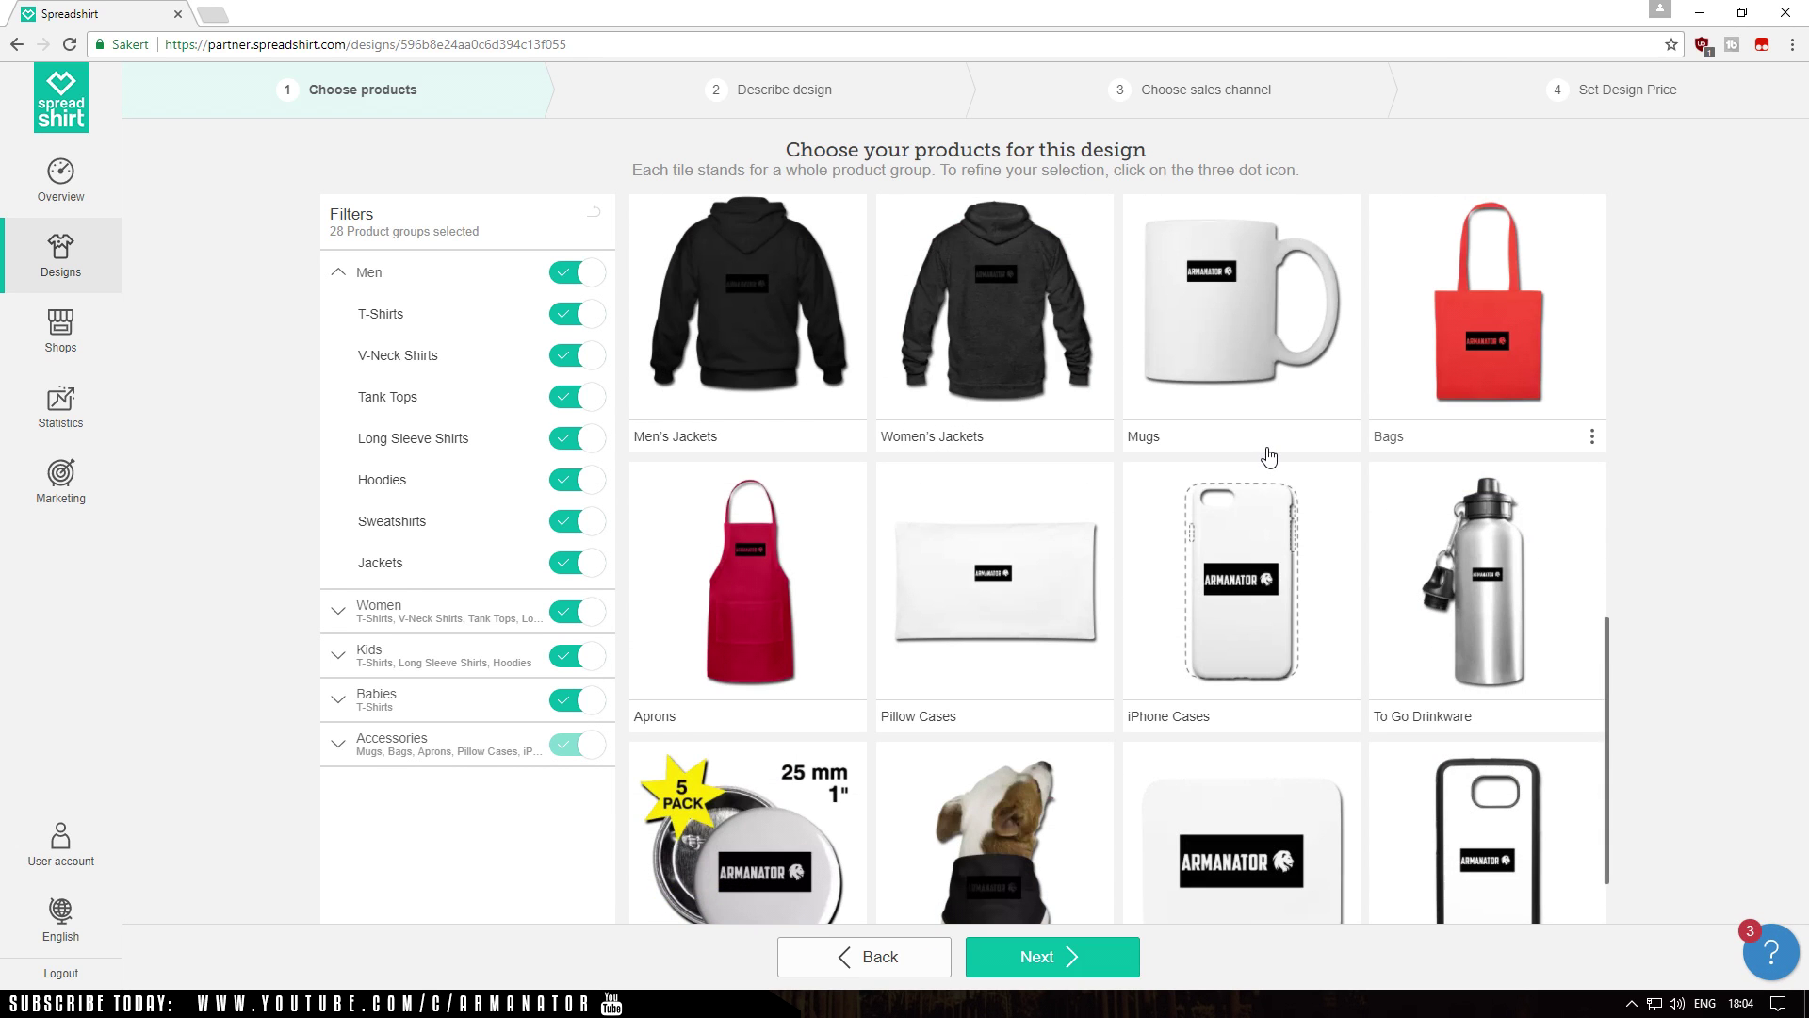
pyautogui.scroll(15, 1304, 500)
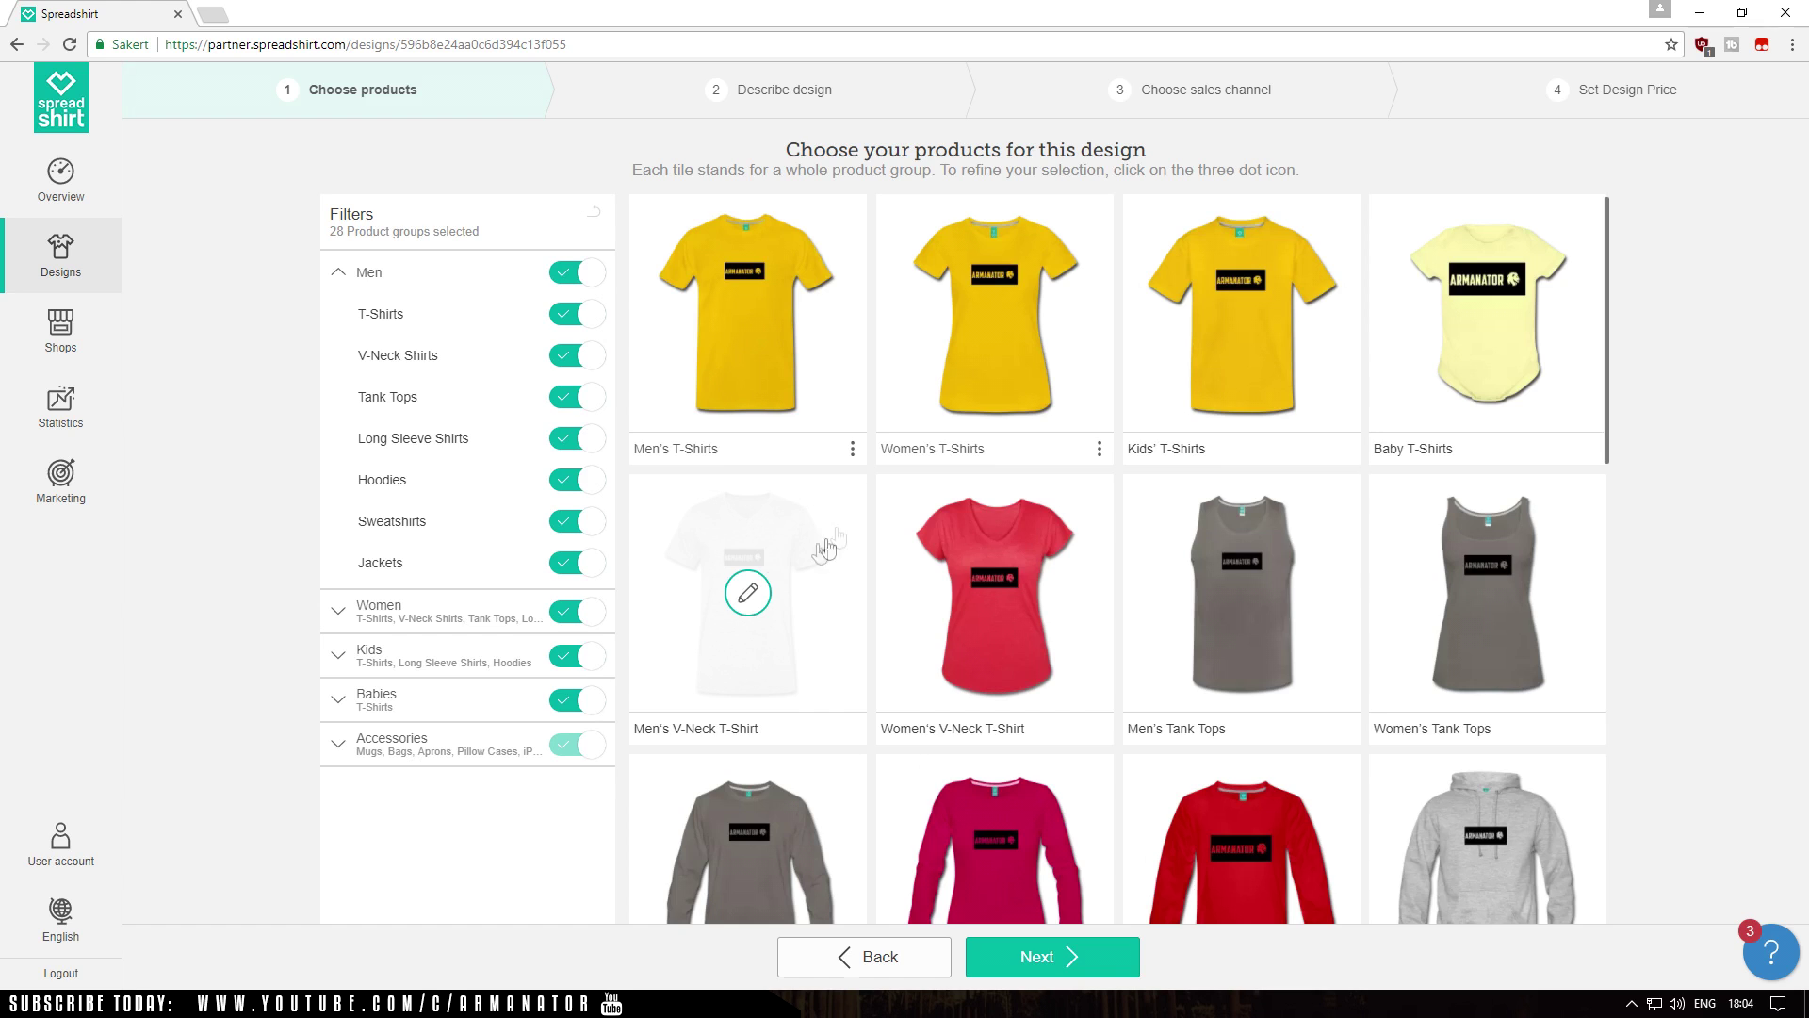
# Resize the ARMANATOR design on the Men's V-Neck T-Shirt to about 12.50 in x 5.40 in
pyautogui.click(748, 594)
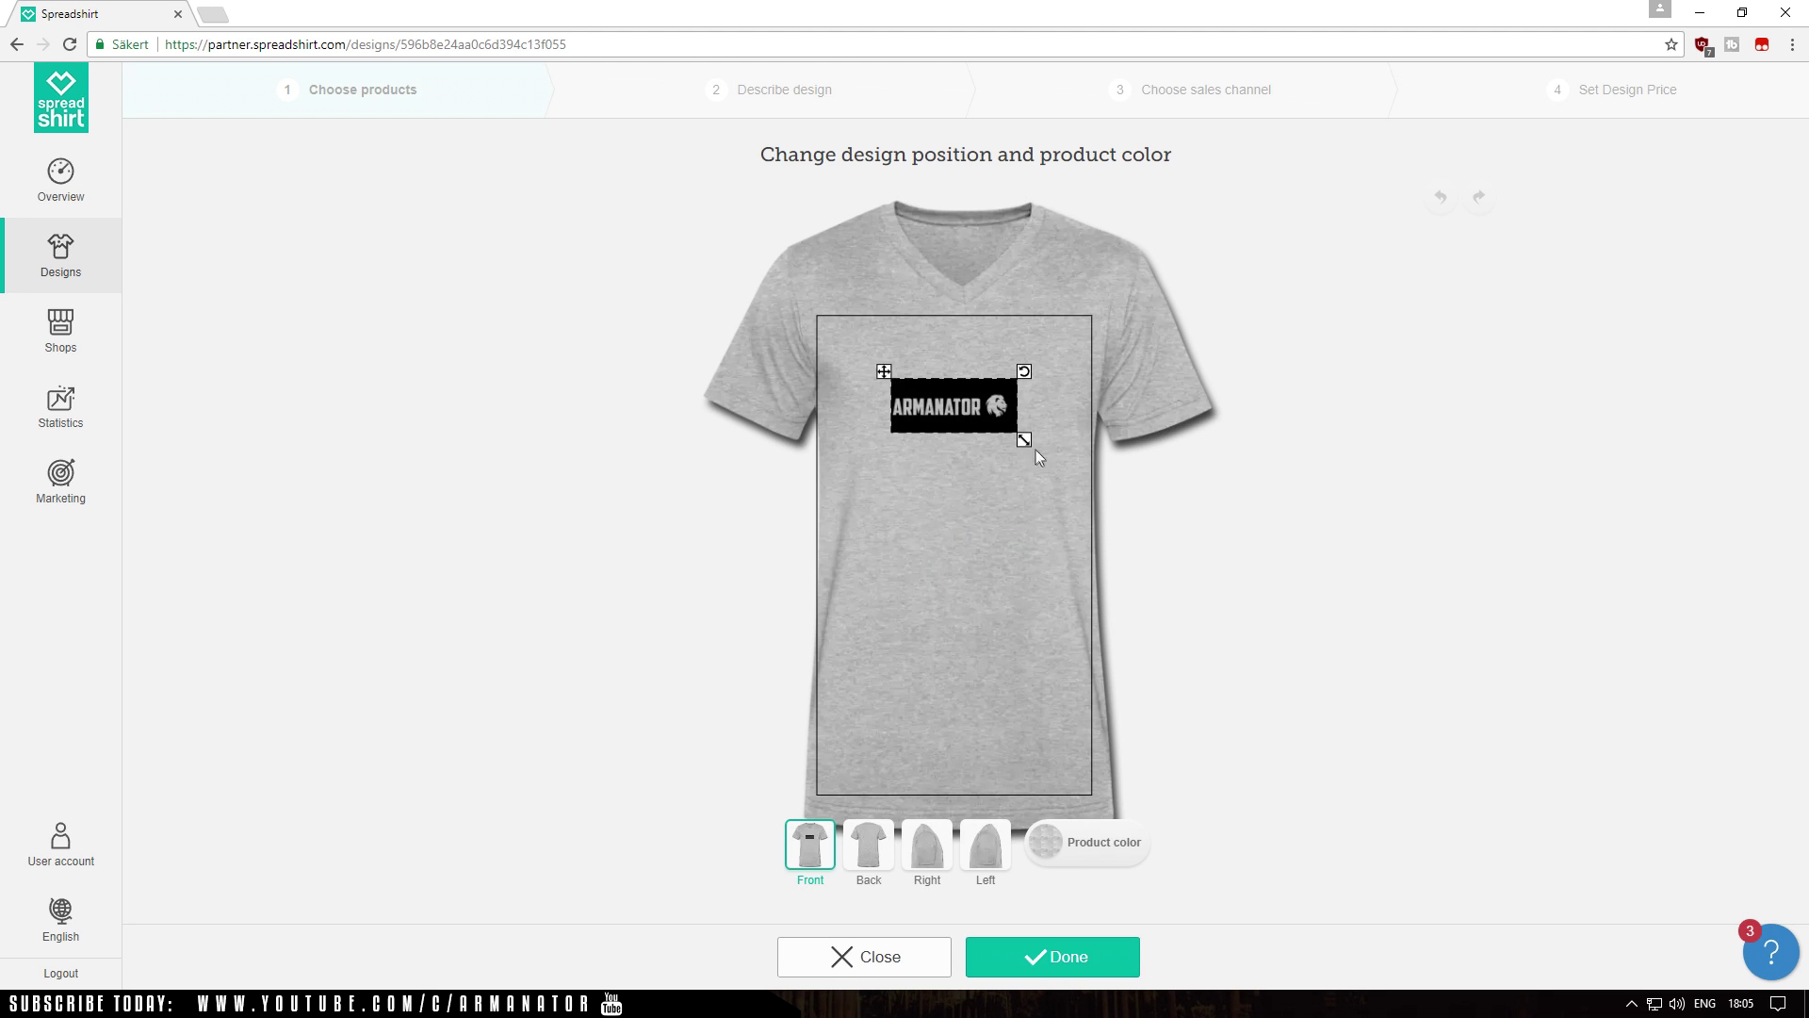
pyautogui.moveTo(1025, 440); pyautogui.dragTo(1093, 473)
pyautogui.moveTo(942, 414); pyautogui.dragTo(990, 437)
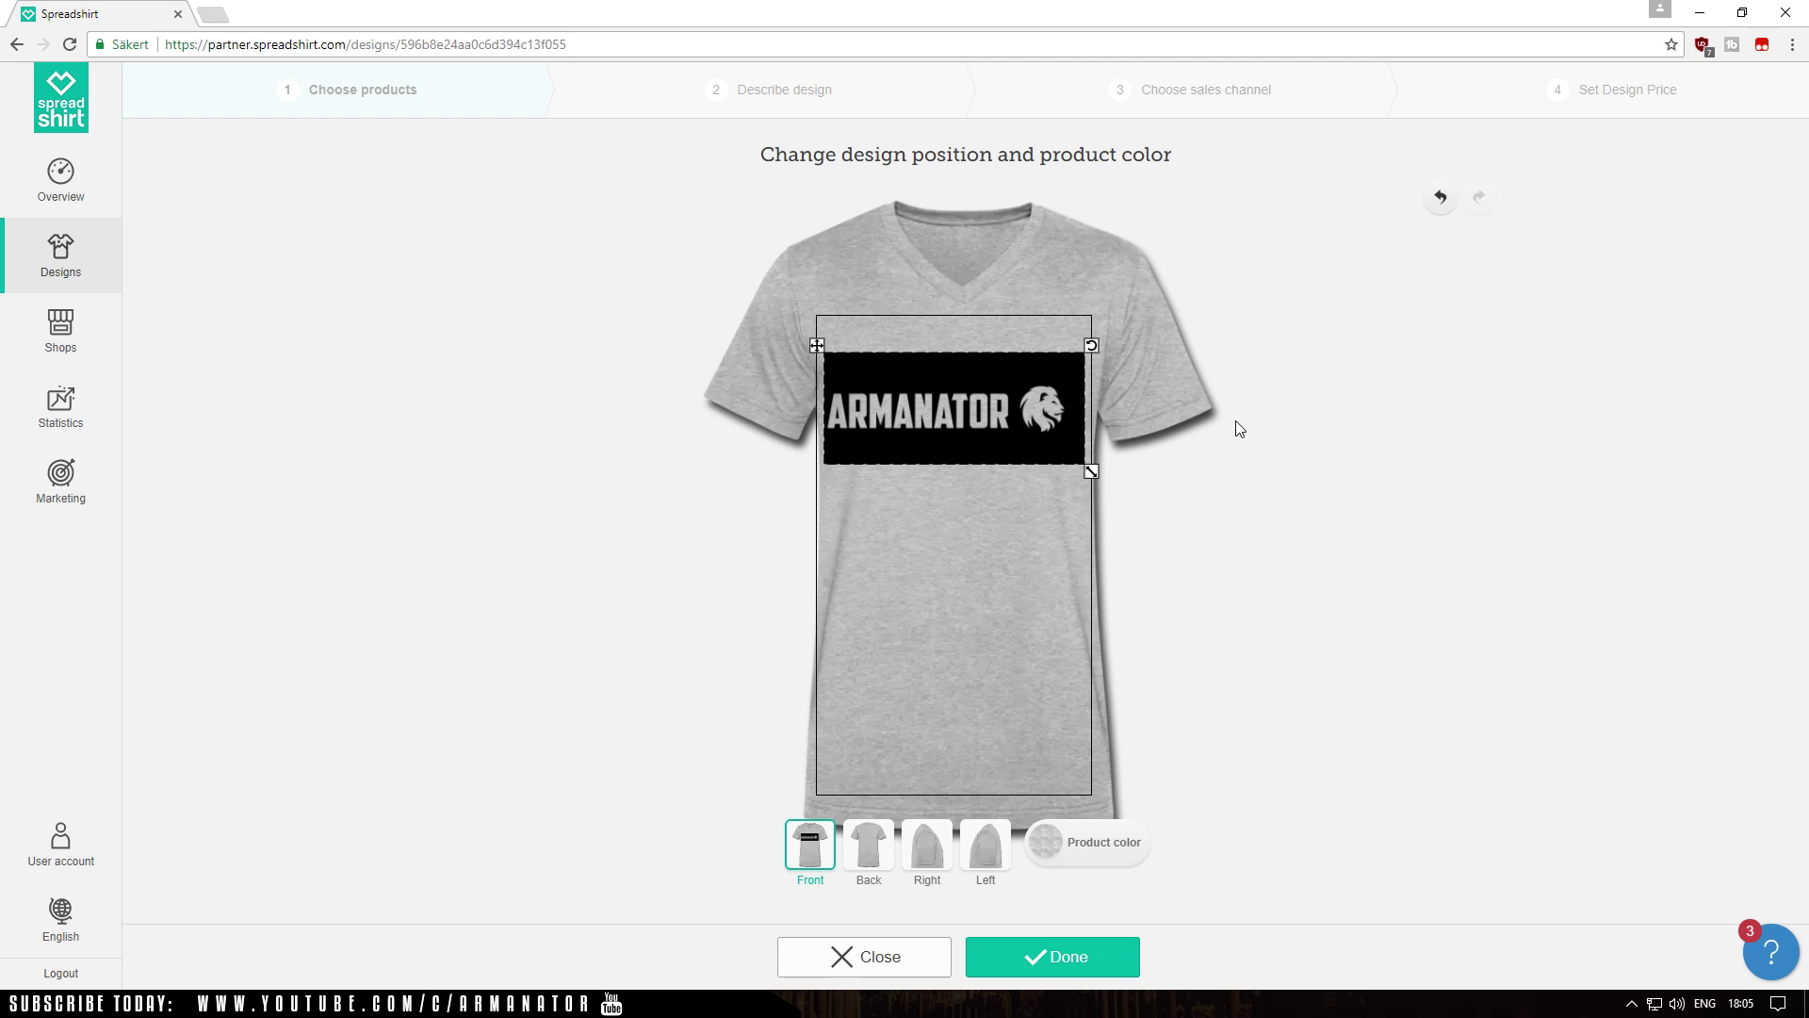
pyautogui.moveTo(1091, 472); pyautogui.dragTo(1013, 436)
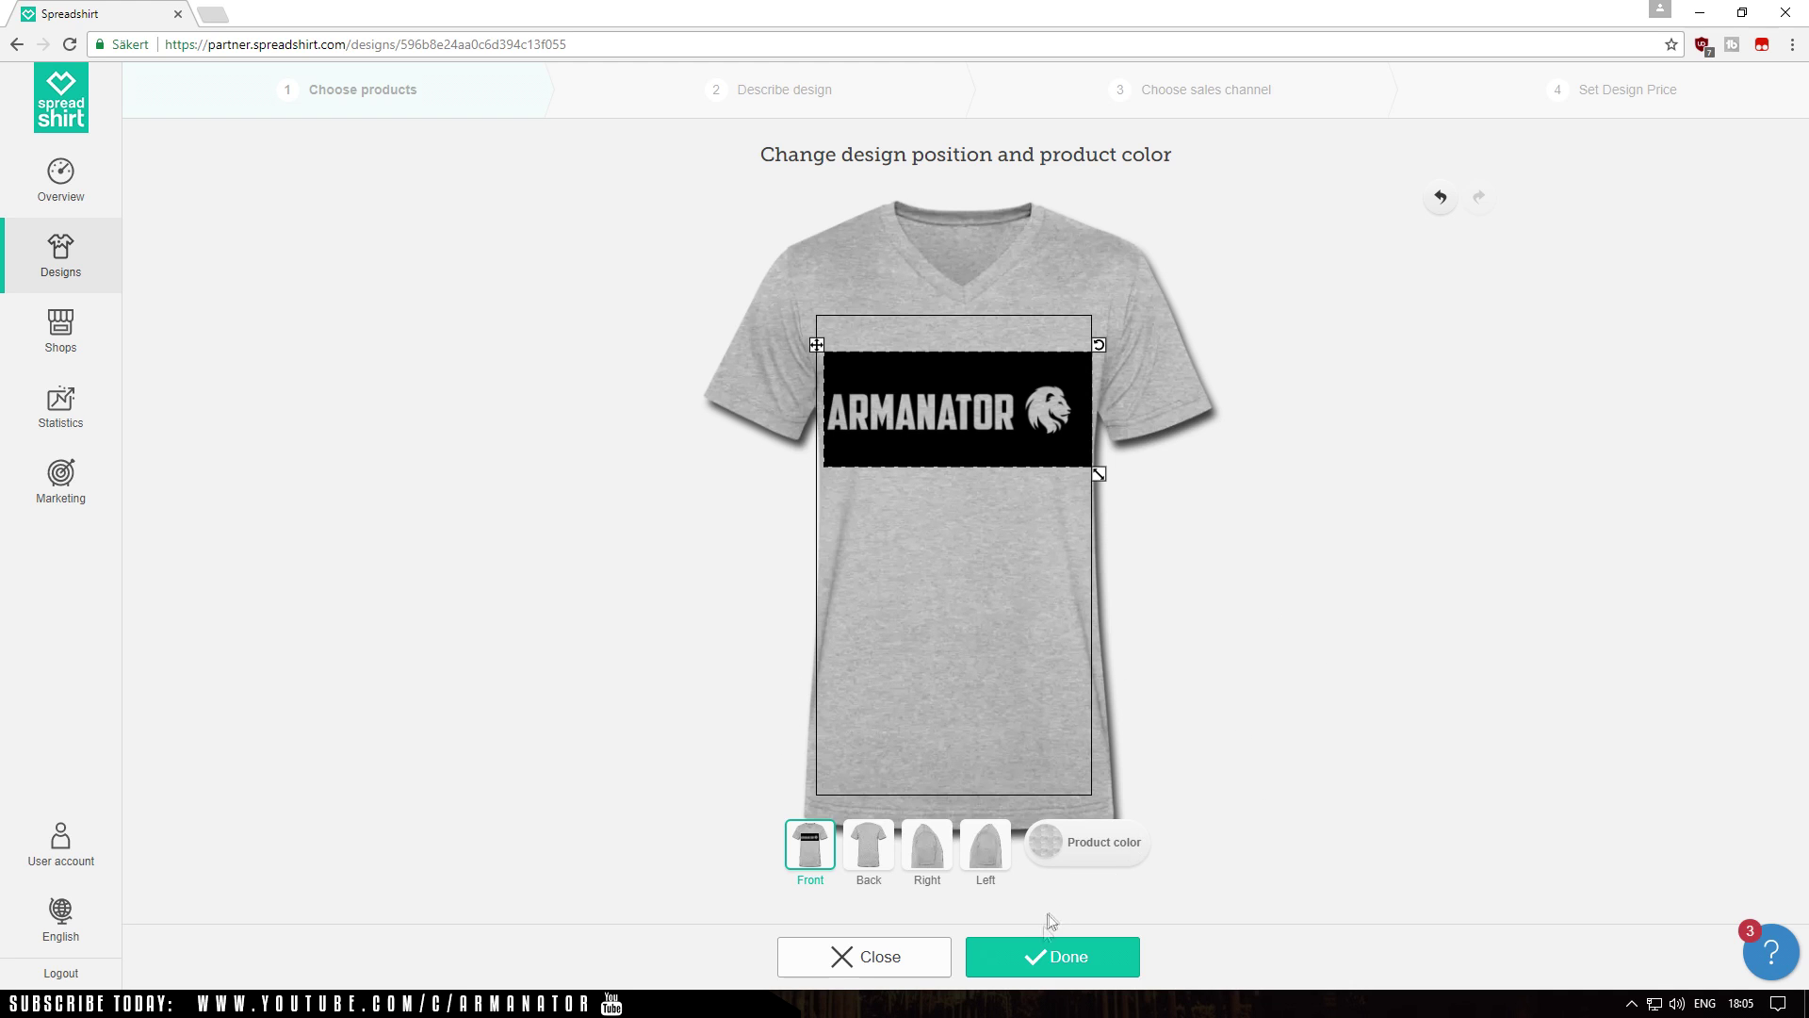
pyautogui.click(1044, 958)
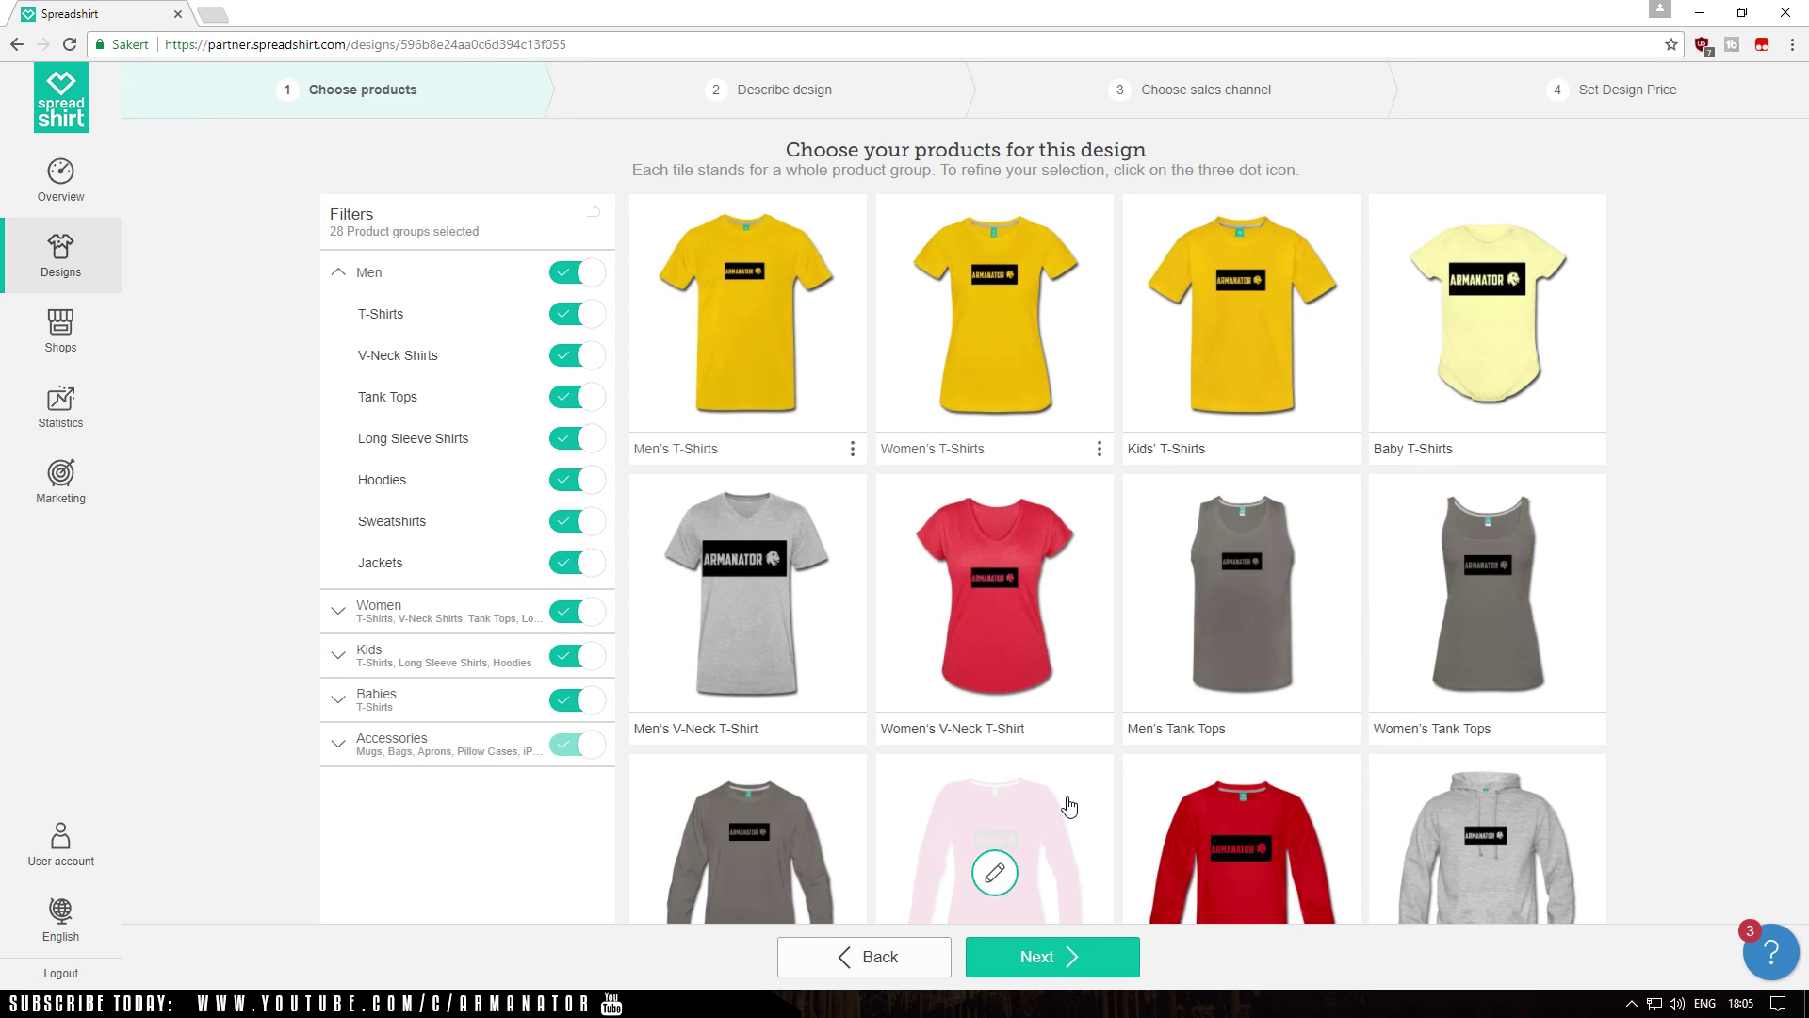
# Write the design description 'this is my shop design thing'
pyautogui.click(1061, 956)
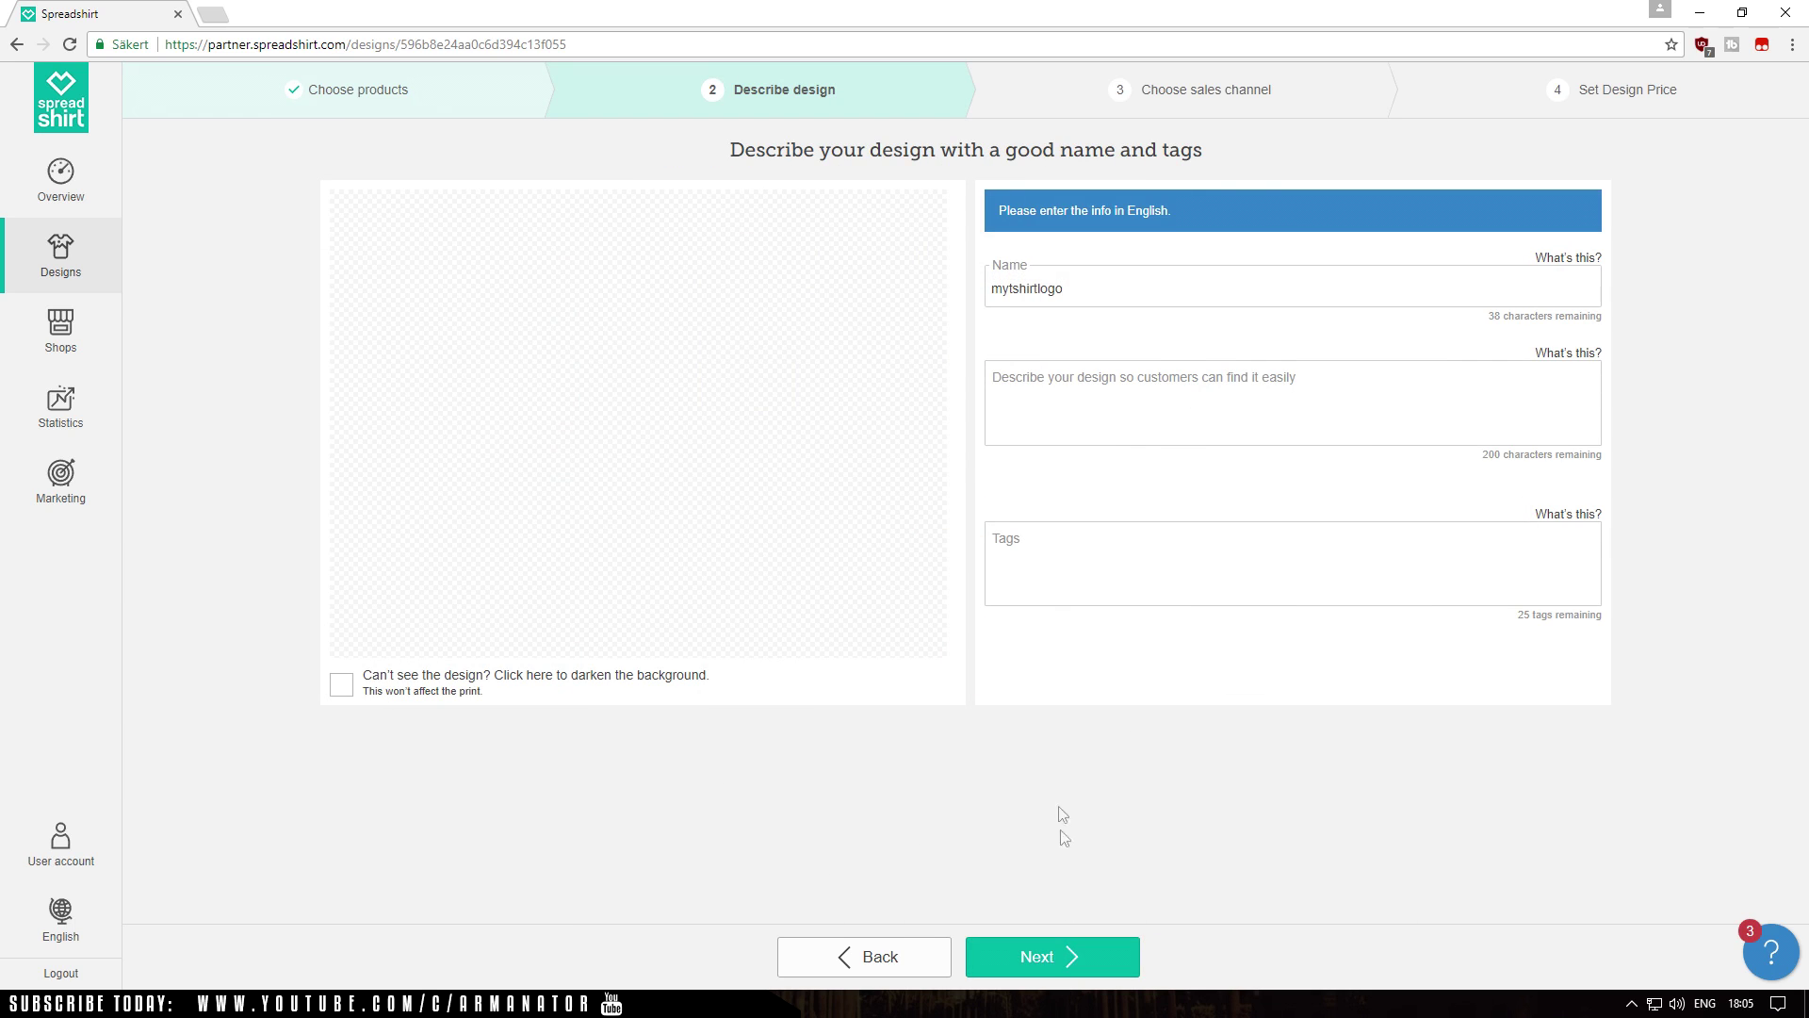
pyautogui.doubleClick(1153, 303)
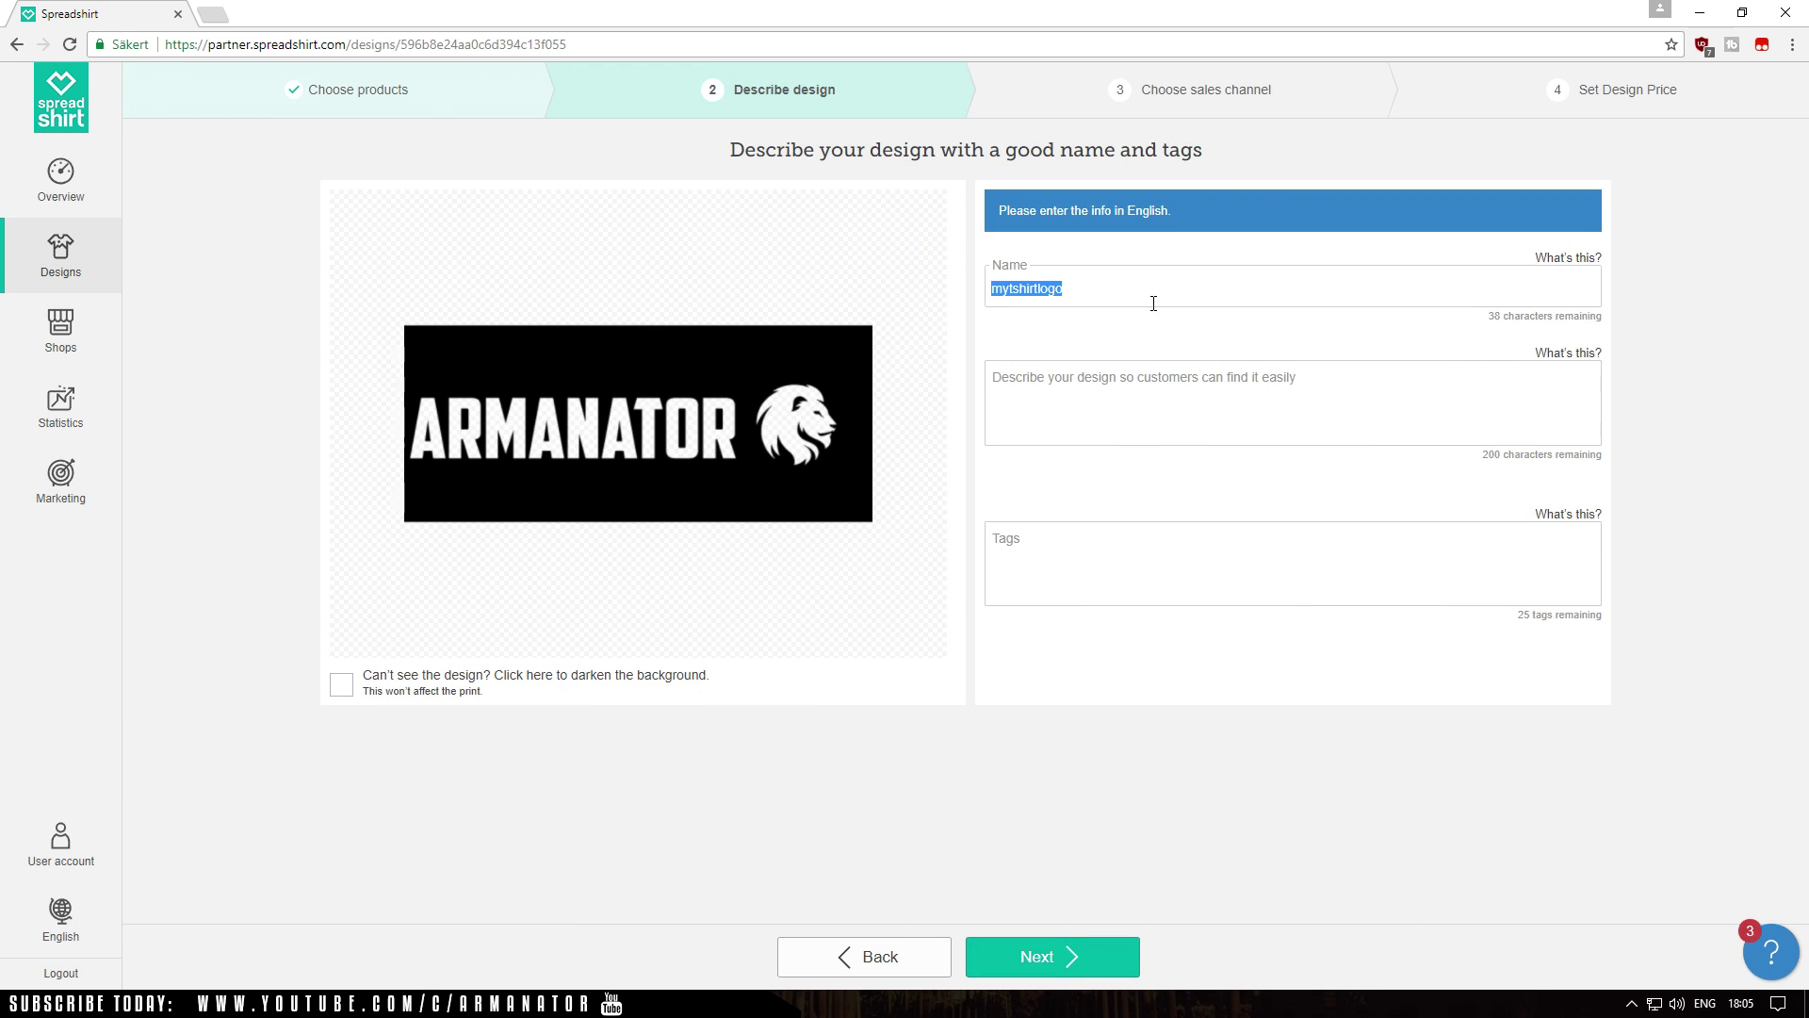
pyautogui.click(1155, 400)
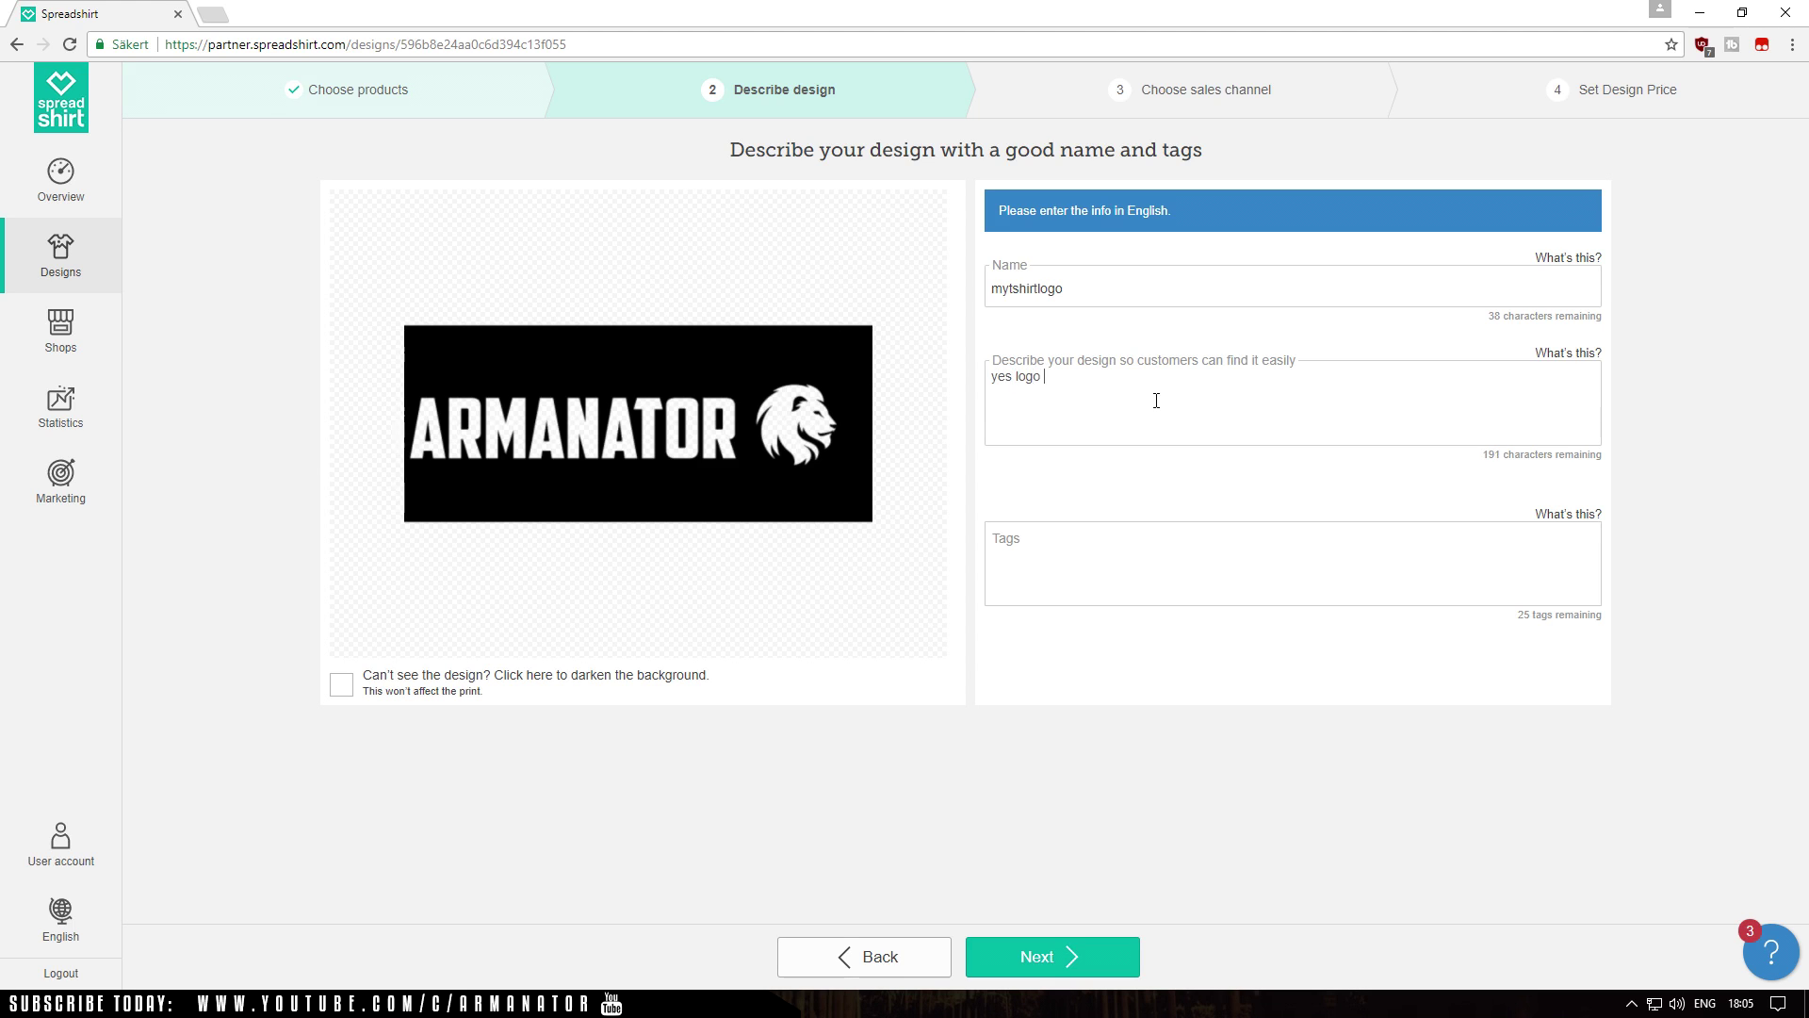
pyautogui.hotkey('ctrl', 'a')
pyautogui.write('thi')
# Tag the design with design, logo, armanator and boom, then continue to sales channels
pyautogui.click(1139, 529)
pyautogui.write('design')
pyautogui.press('Return')
pyautogui.write('logo')
pyautogui.press('Return')
pyautogui.write('armana')
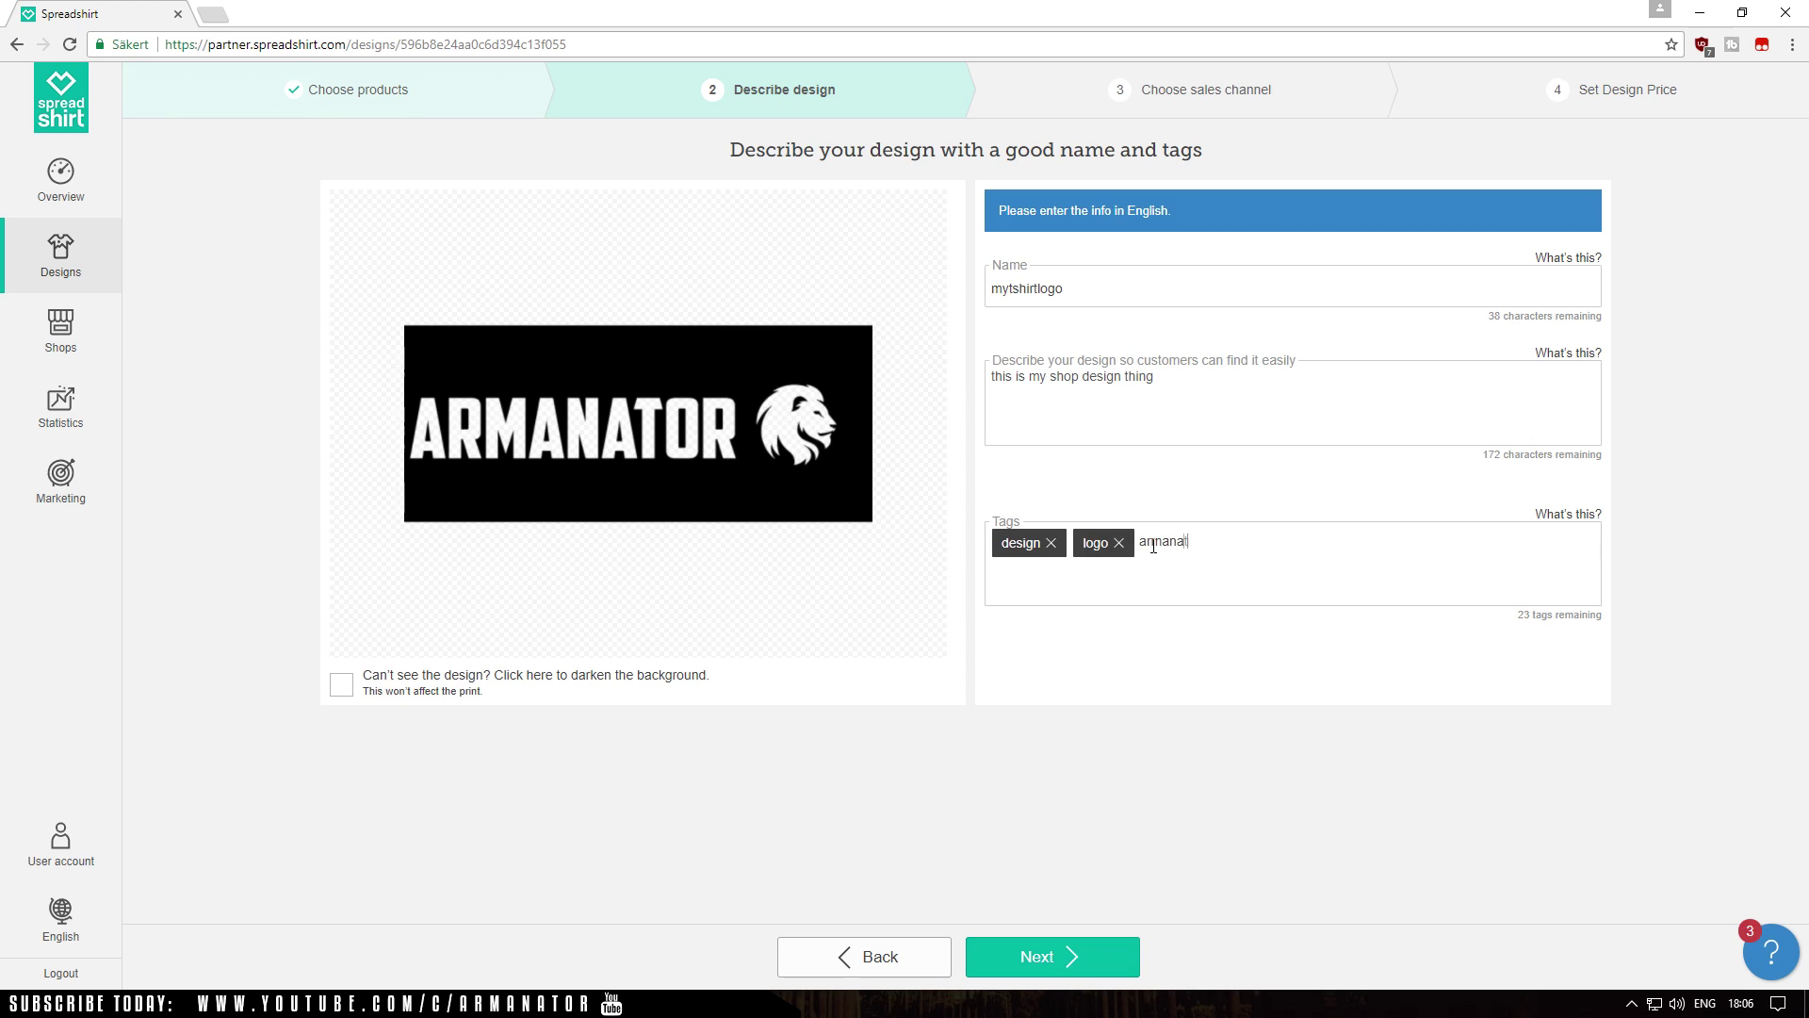
pyautogui.write('tor')
pyautogui.press('Return')
pyautogui.write('boom')
pyautogui.press('Return')
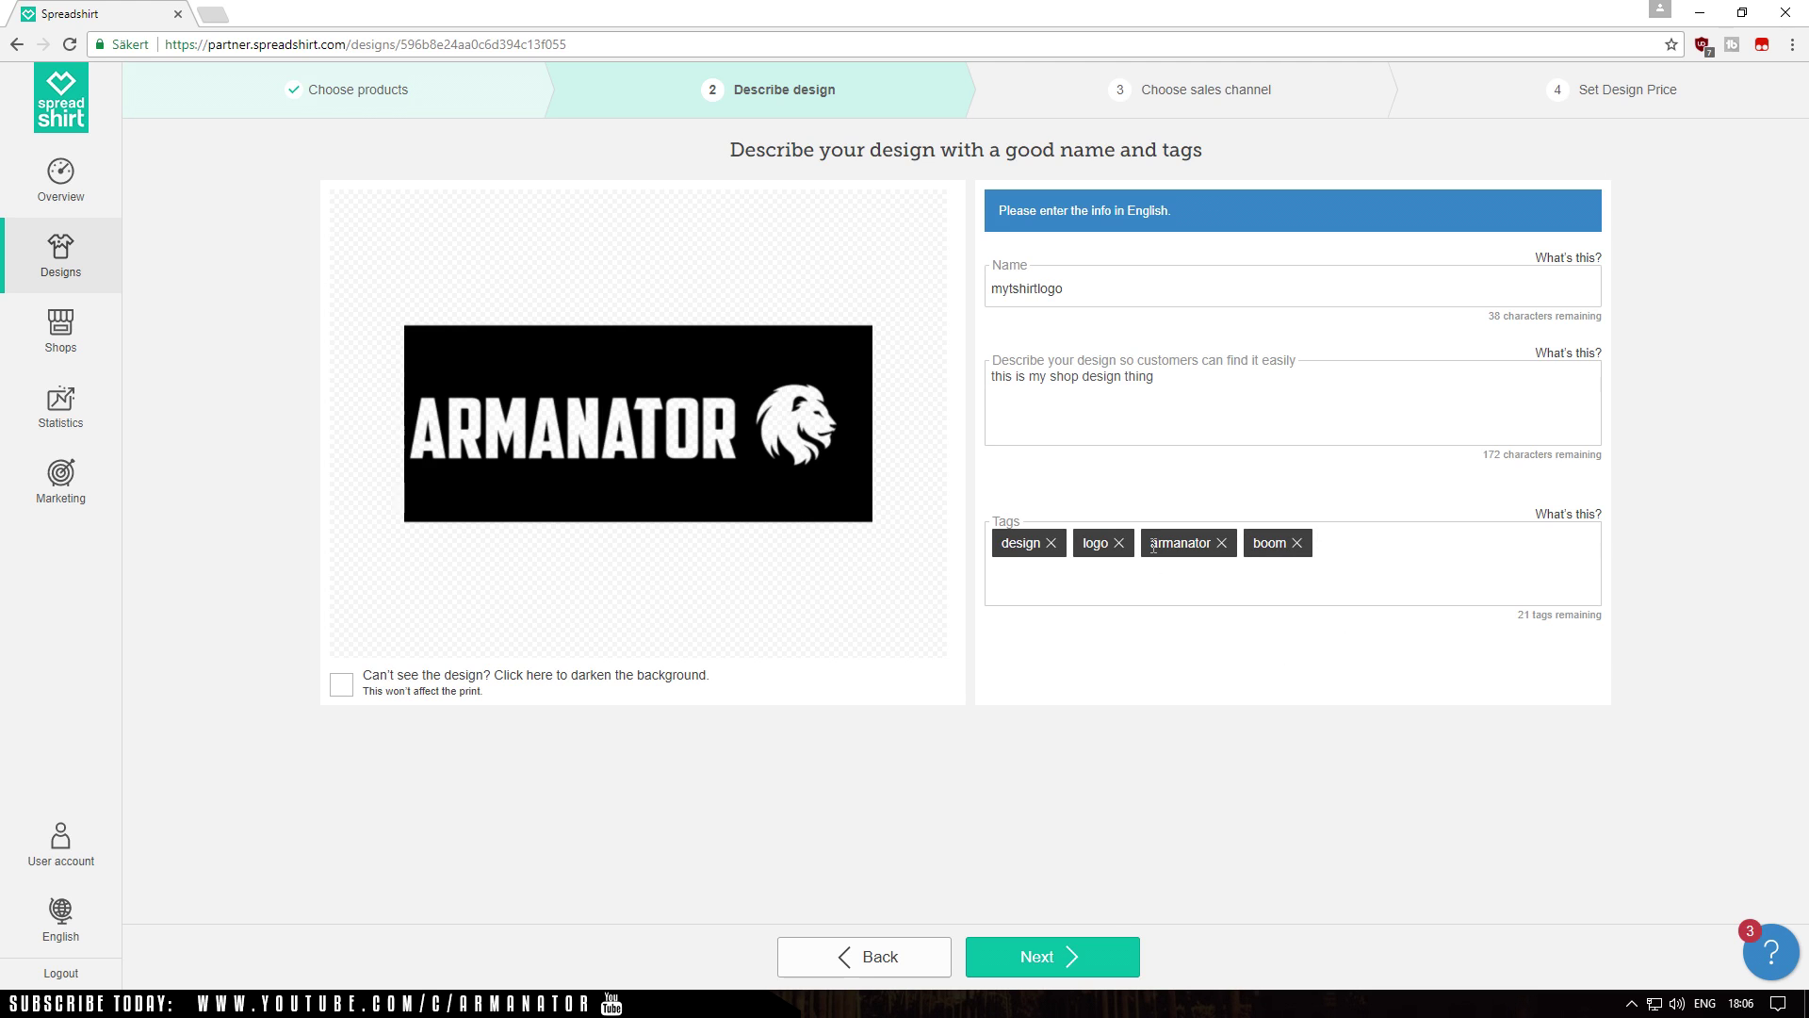
pyautogui.click(1098, 955)
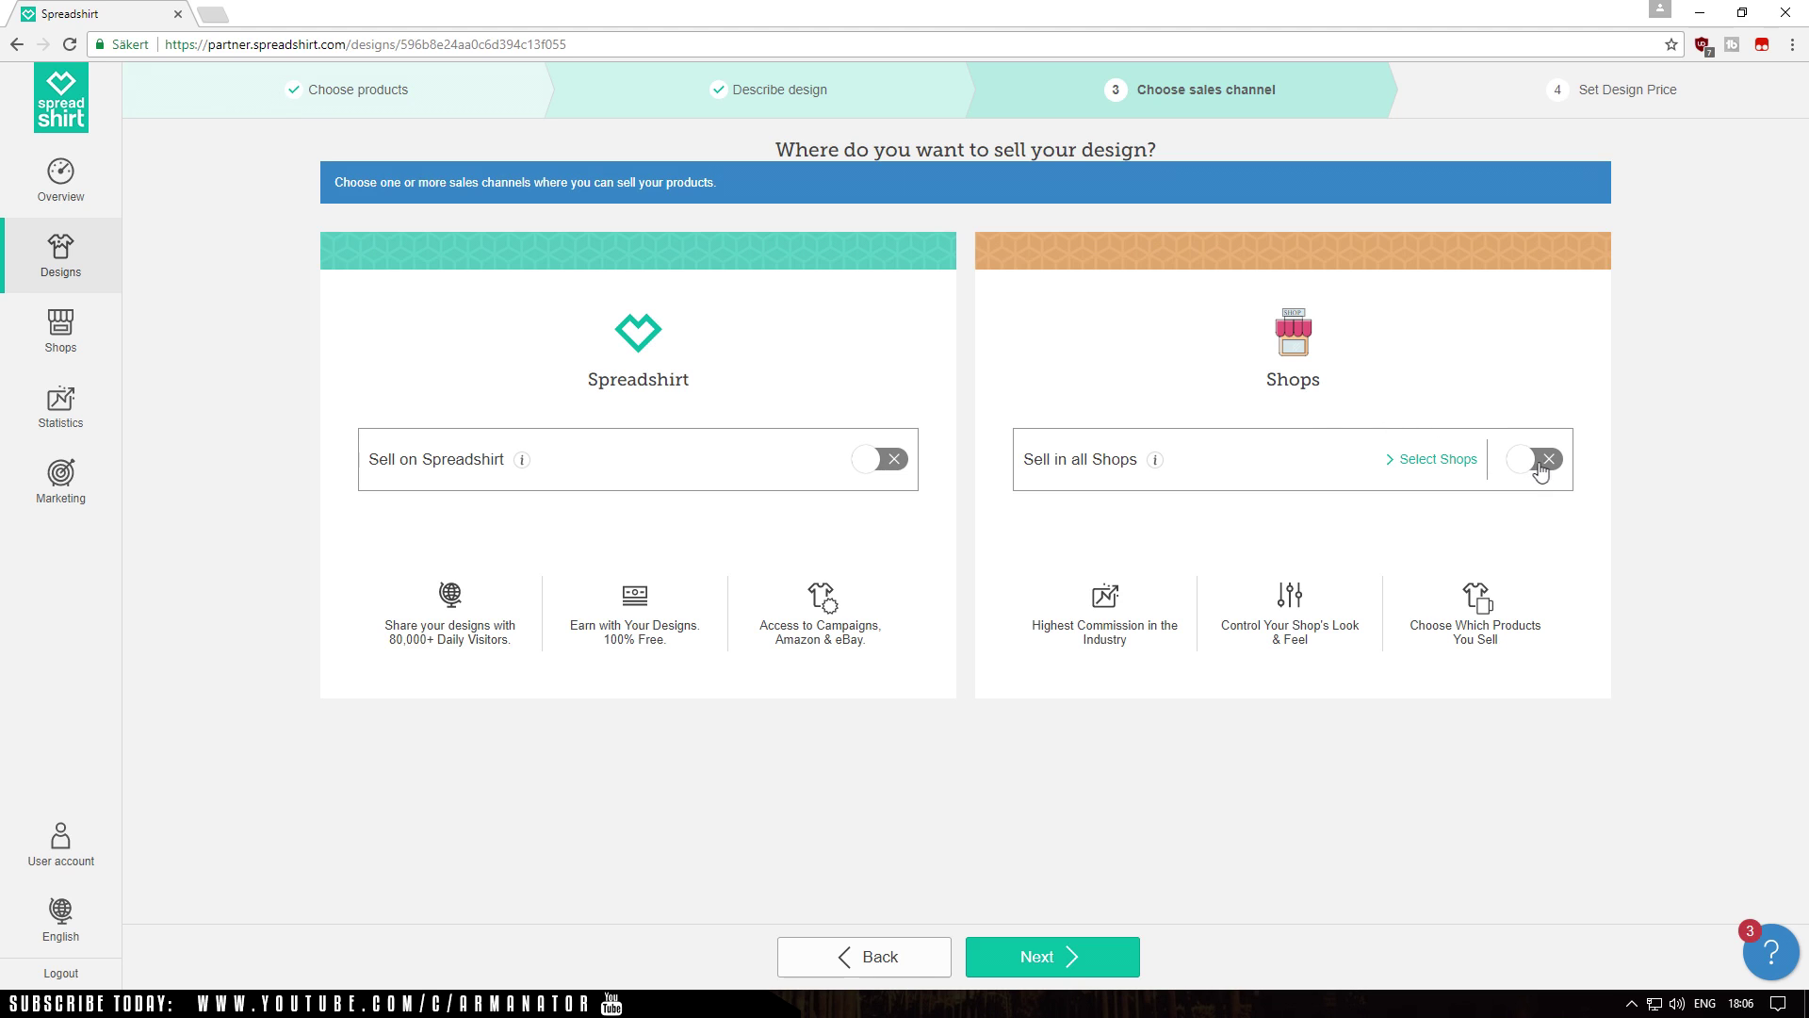
# Turn on Sell in all Shops and continue to the design price step
pyautogui.click(1537, 471)
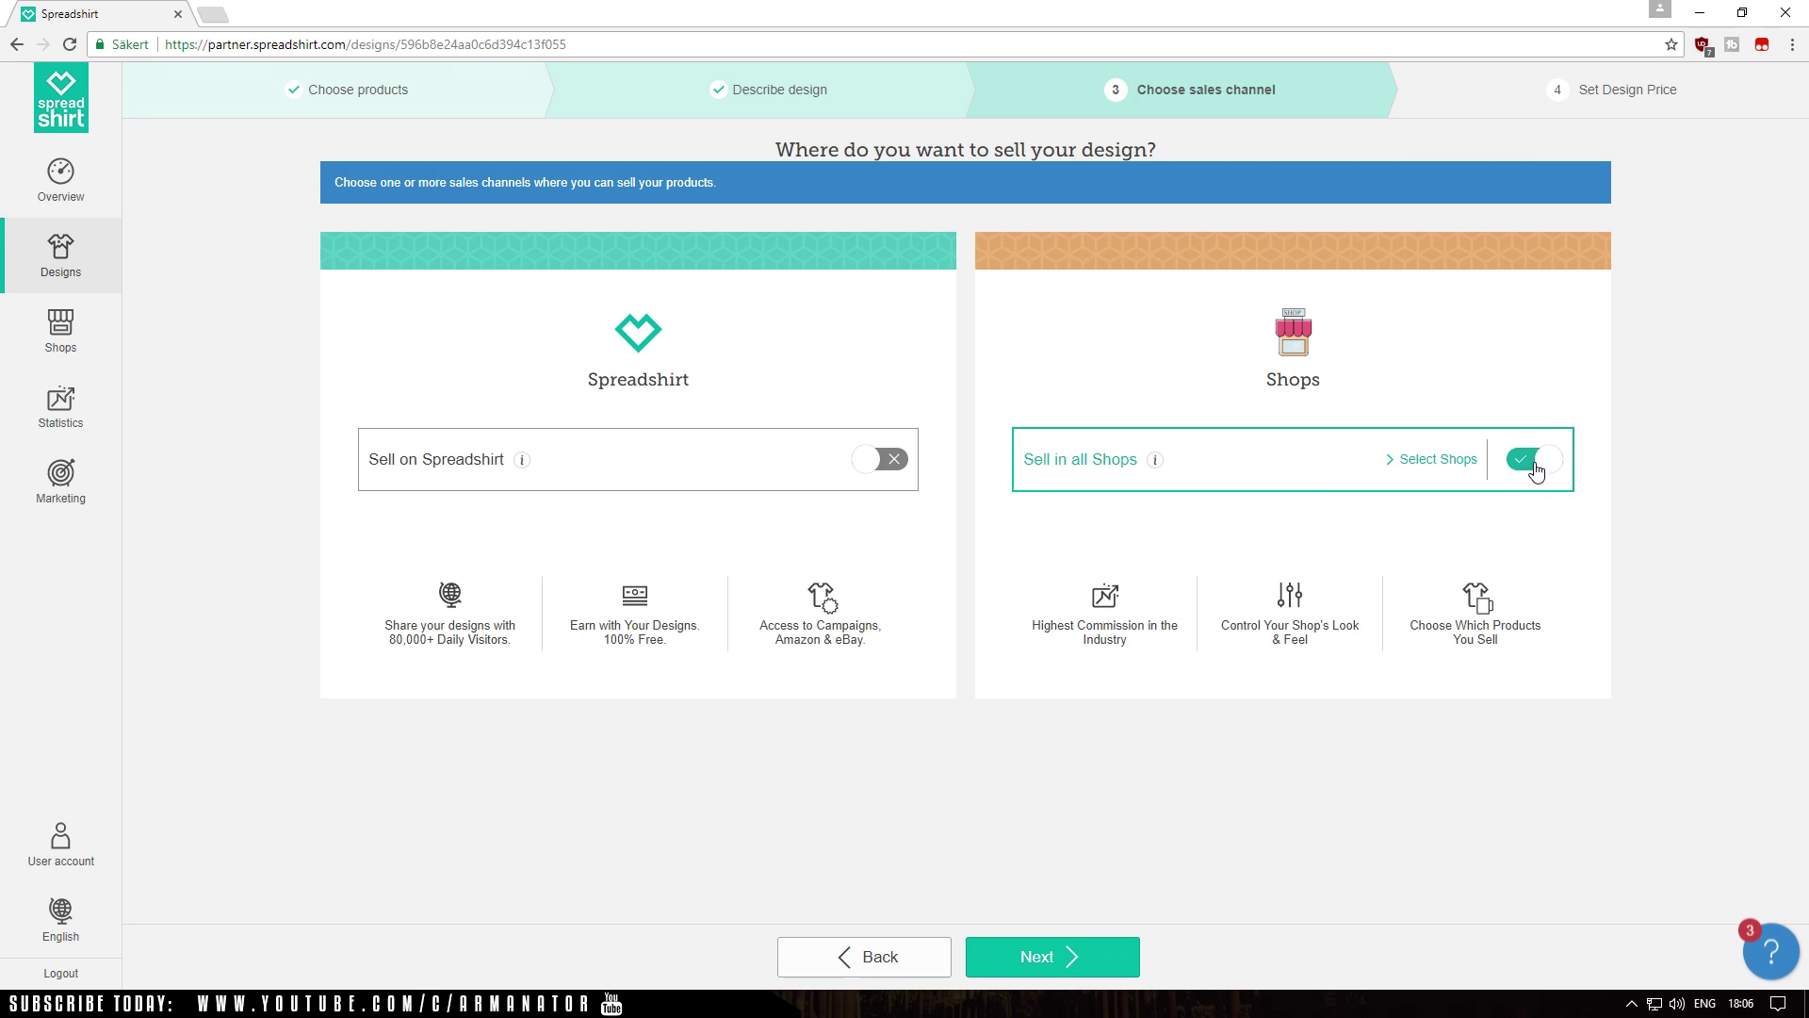
pyautogui.click(1075, 960)
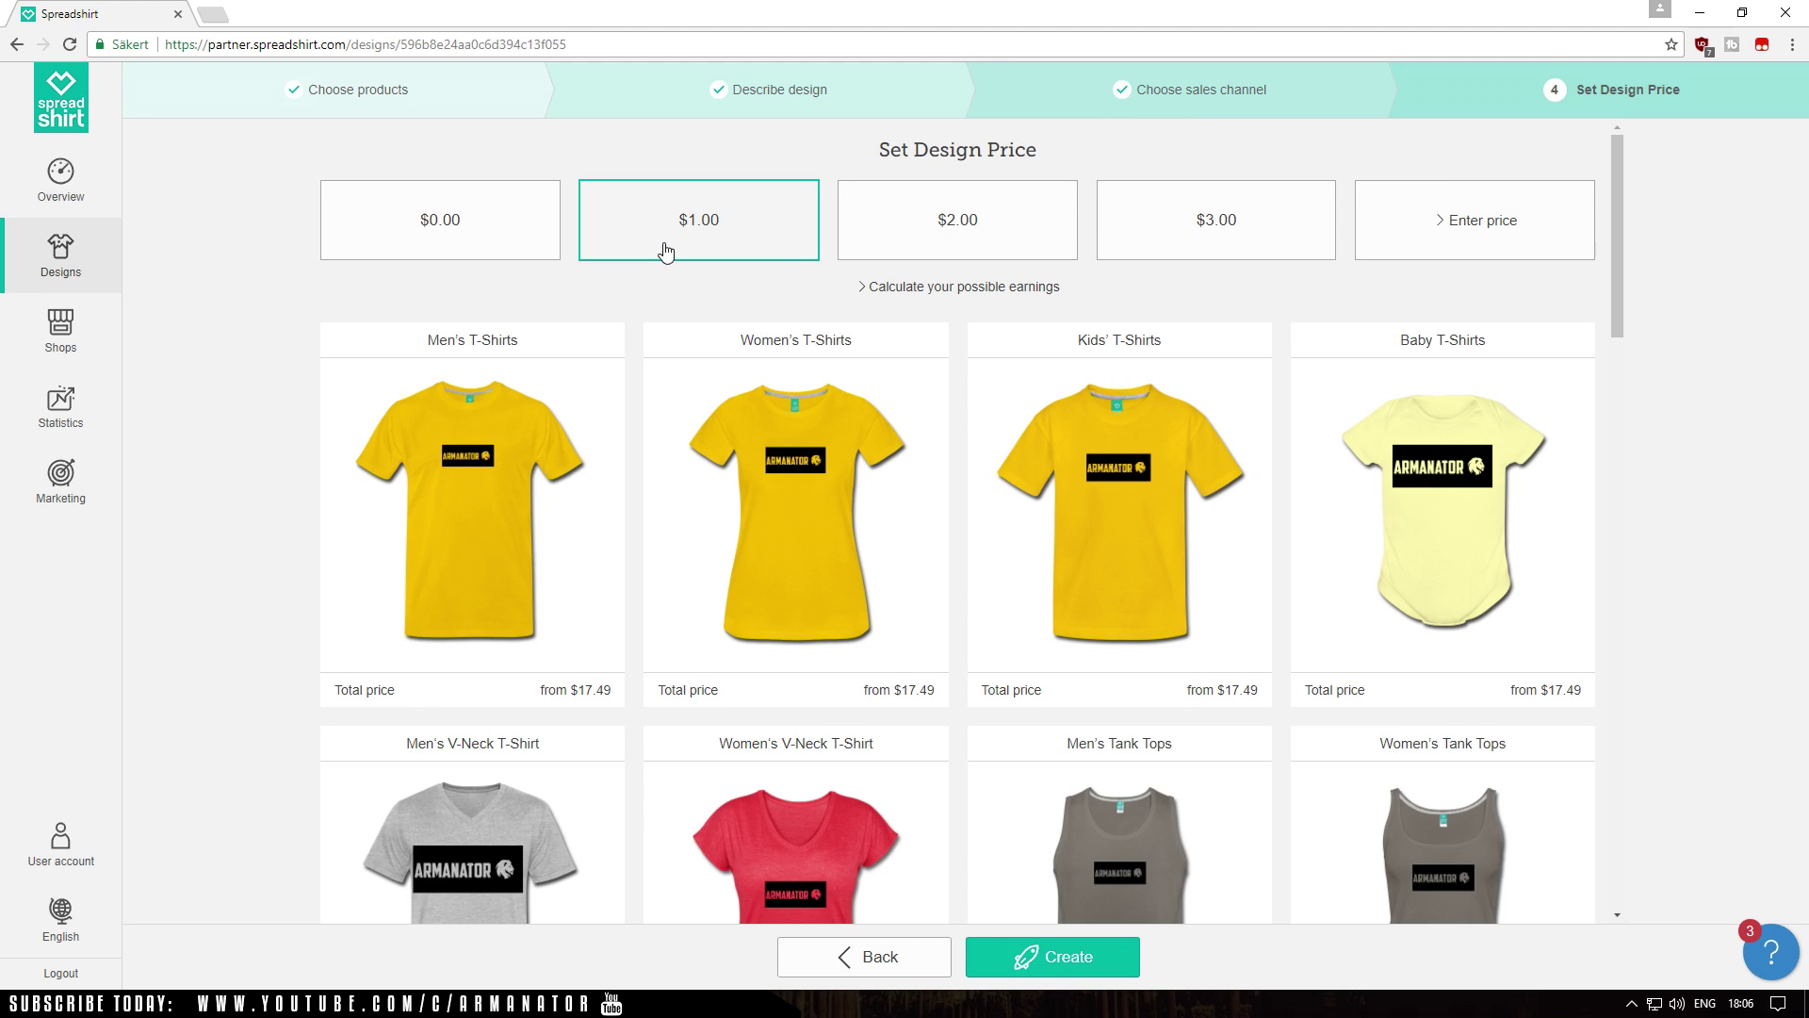
# Create the products at a $1.00 design price and close the Done! message
pyautogui.click(1052, 952)
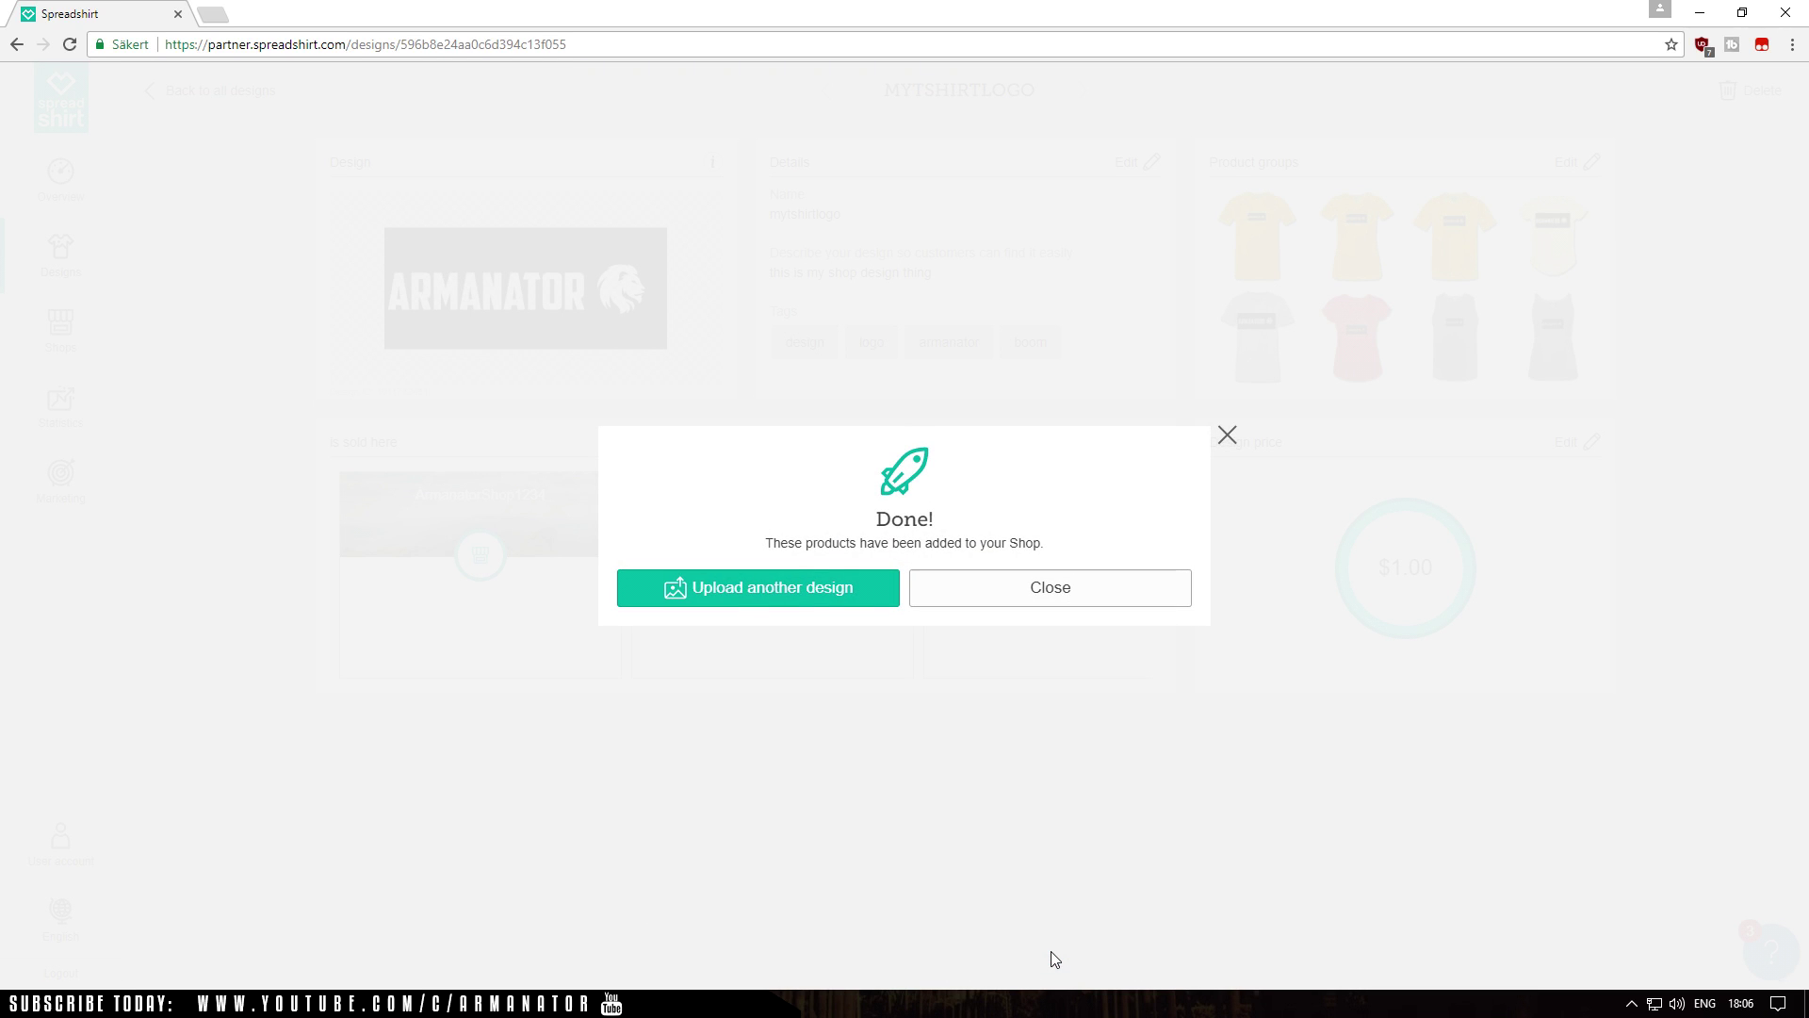
pyautogui.click(985, 605)
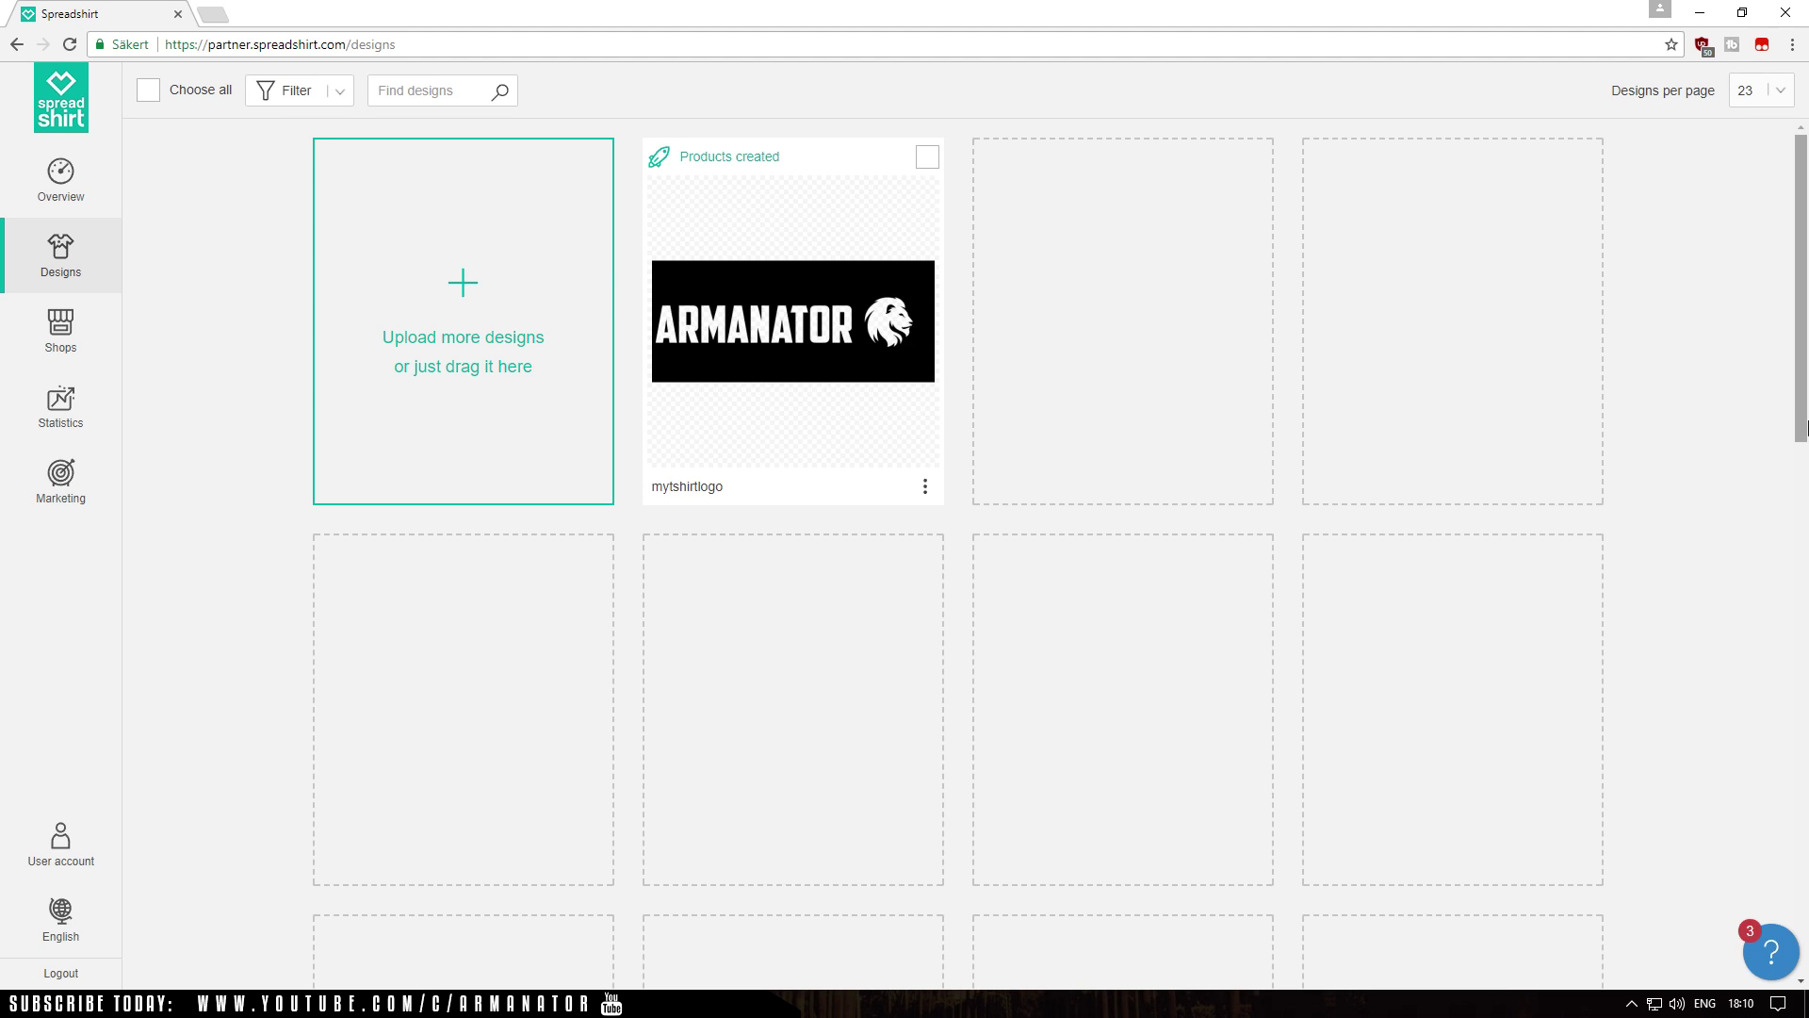
# Open the ArmanatorShop1234 storefront from the Shops dashboard
pyautogui.click(89, 342)
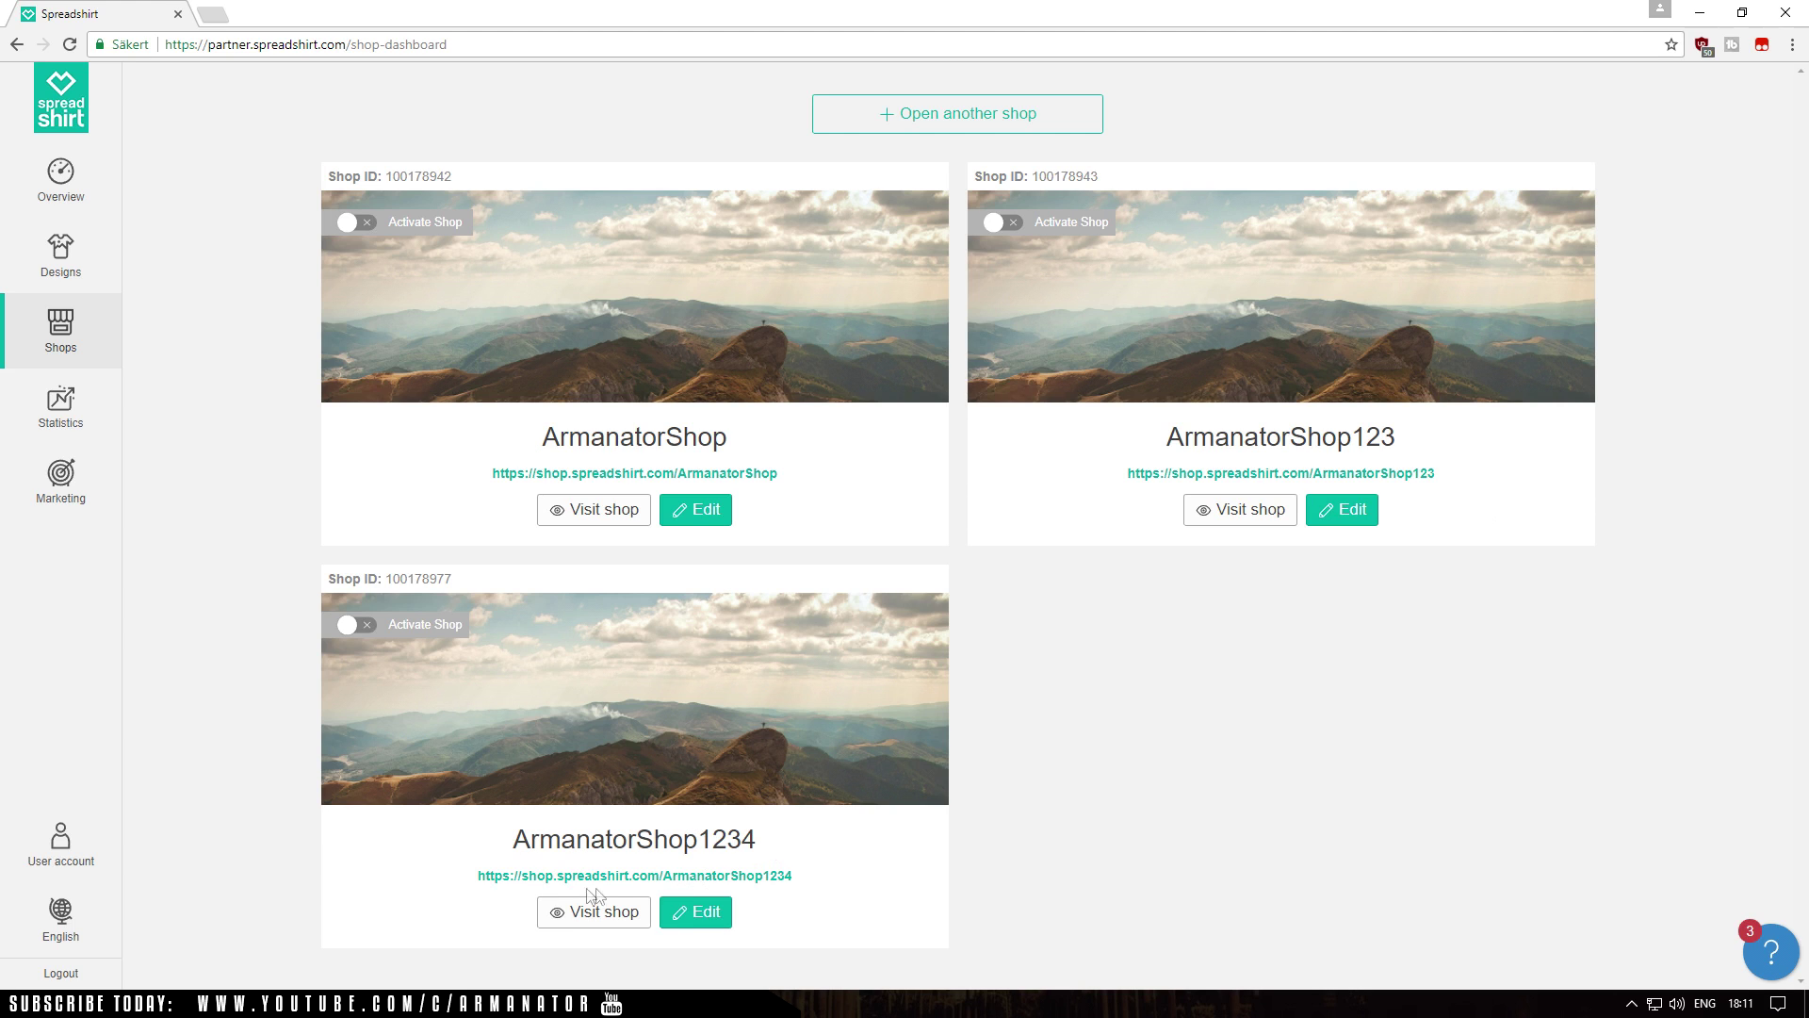
pyautogui.click(627, 921)
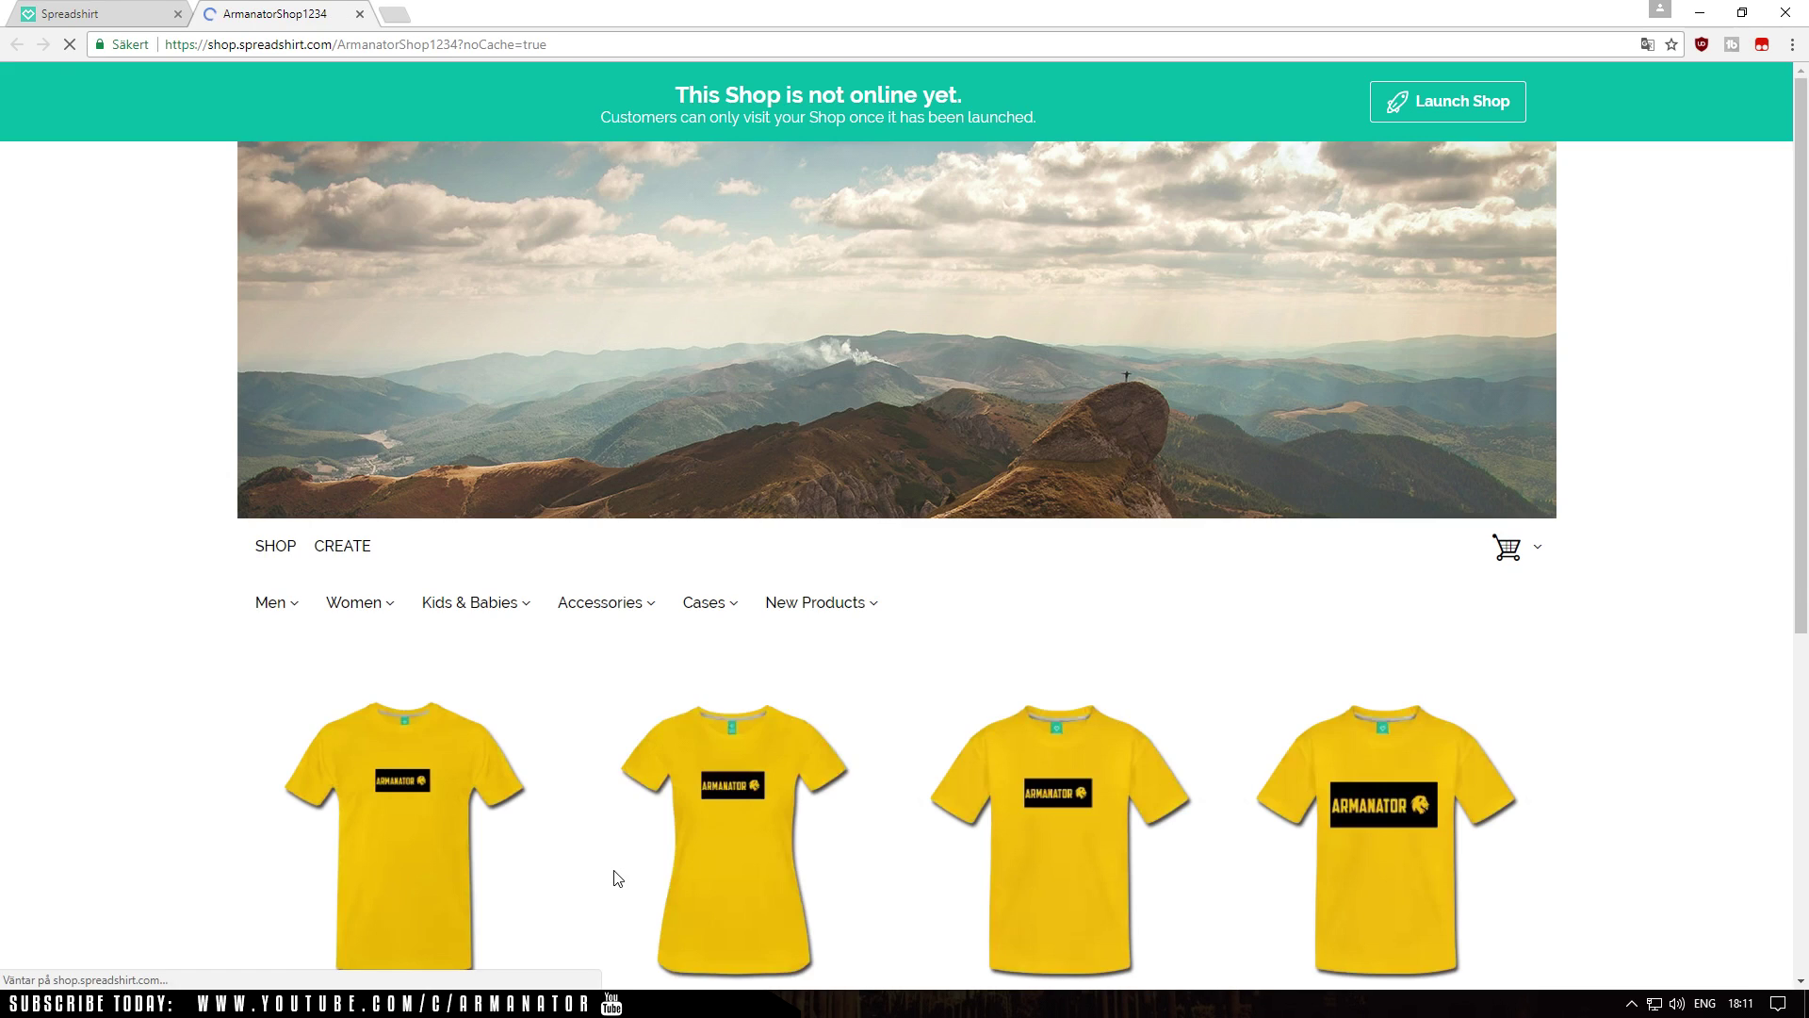
# Browse the storefront's Men menu to Tank Tops, showing the Premium Tank and Muscle T-Shirt
pyautogui.scroll(-3, 1271, 660)
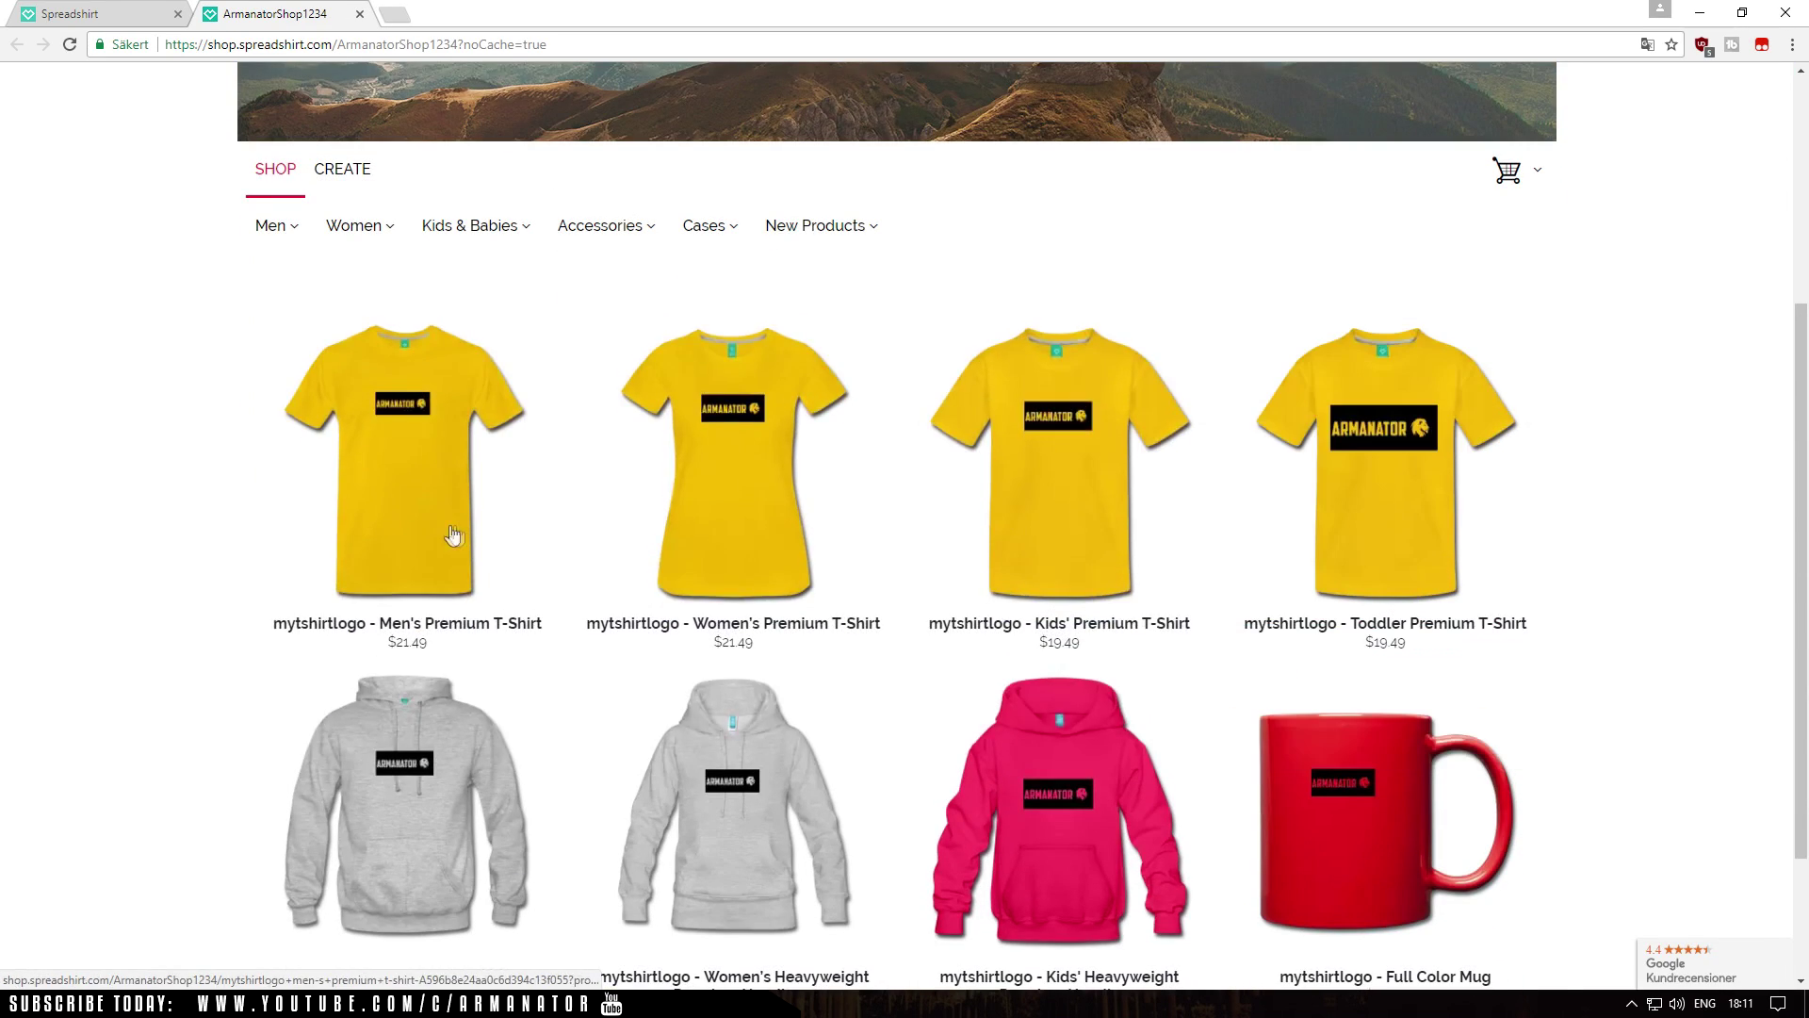
pyautogui.scroll(2, 903, 563)
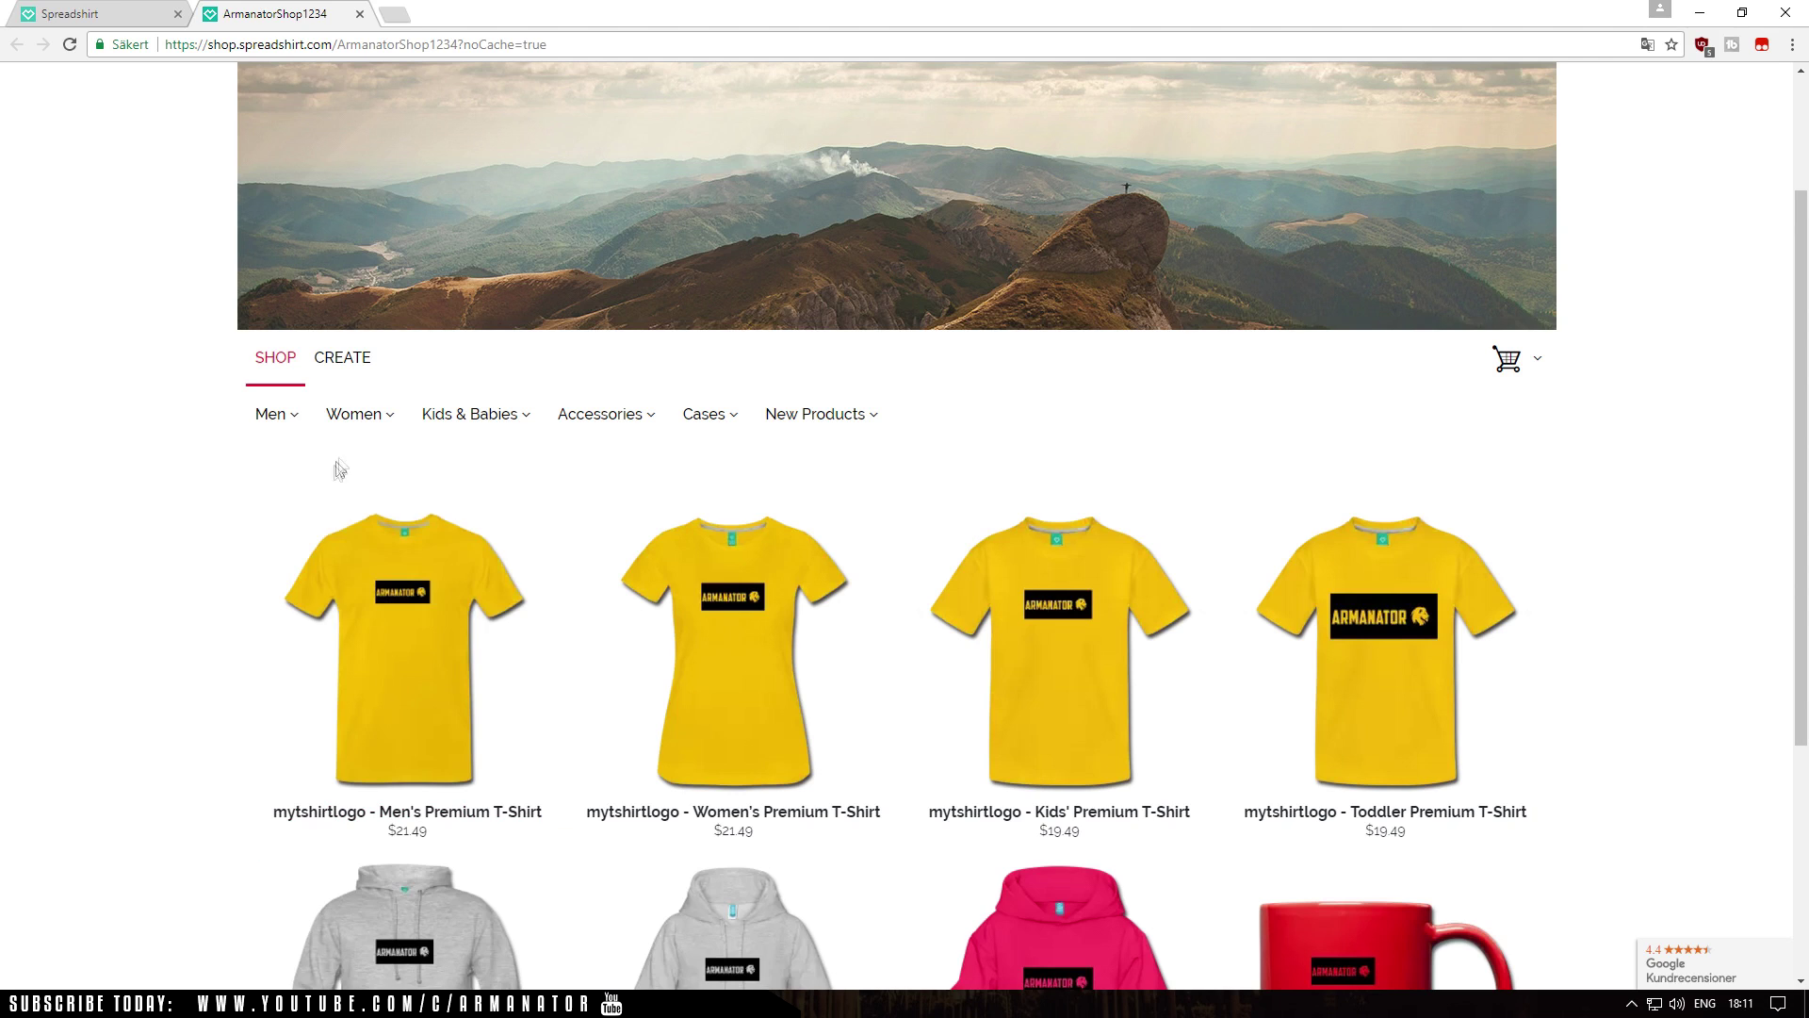
pyautogui.click(275, 415)
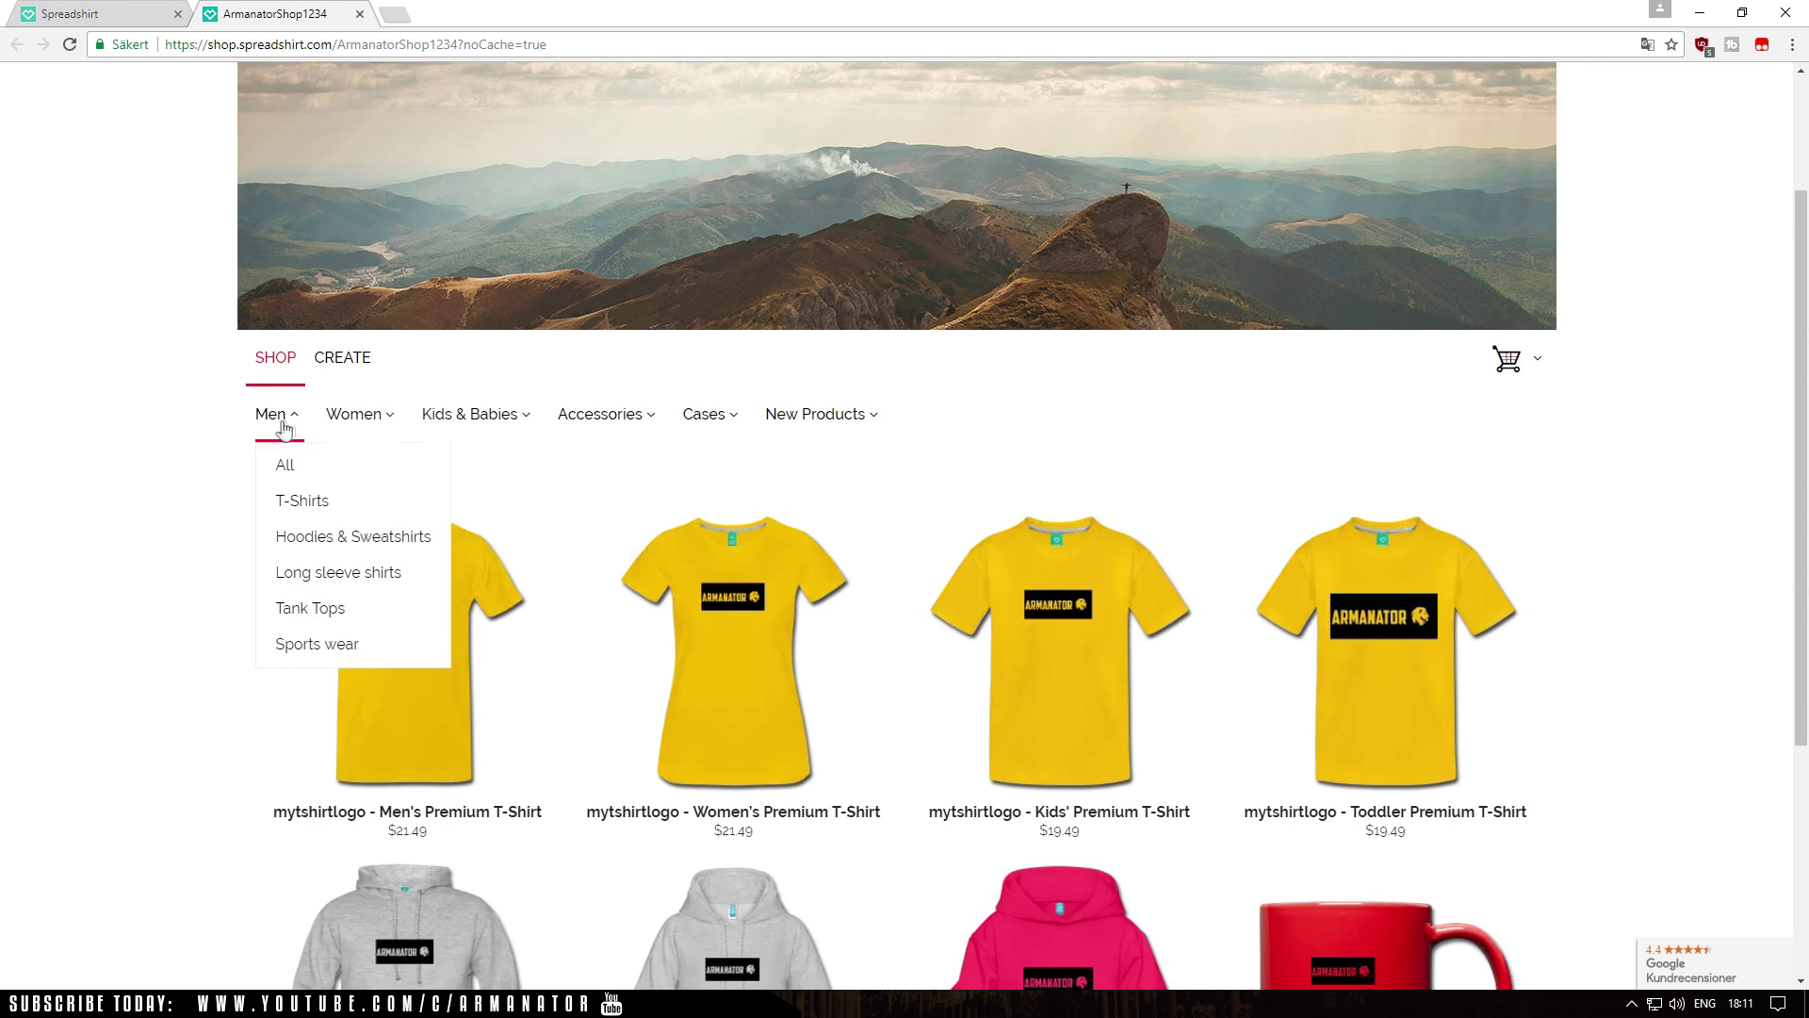
pyautogui.click(341, 613)
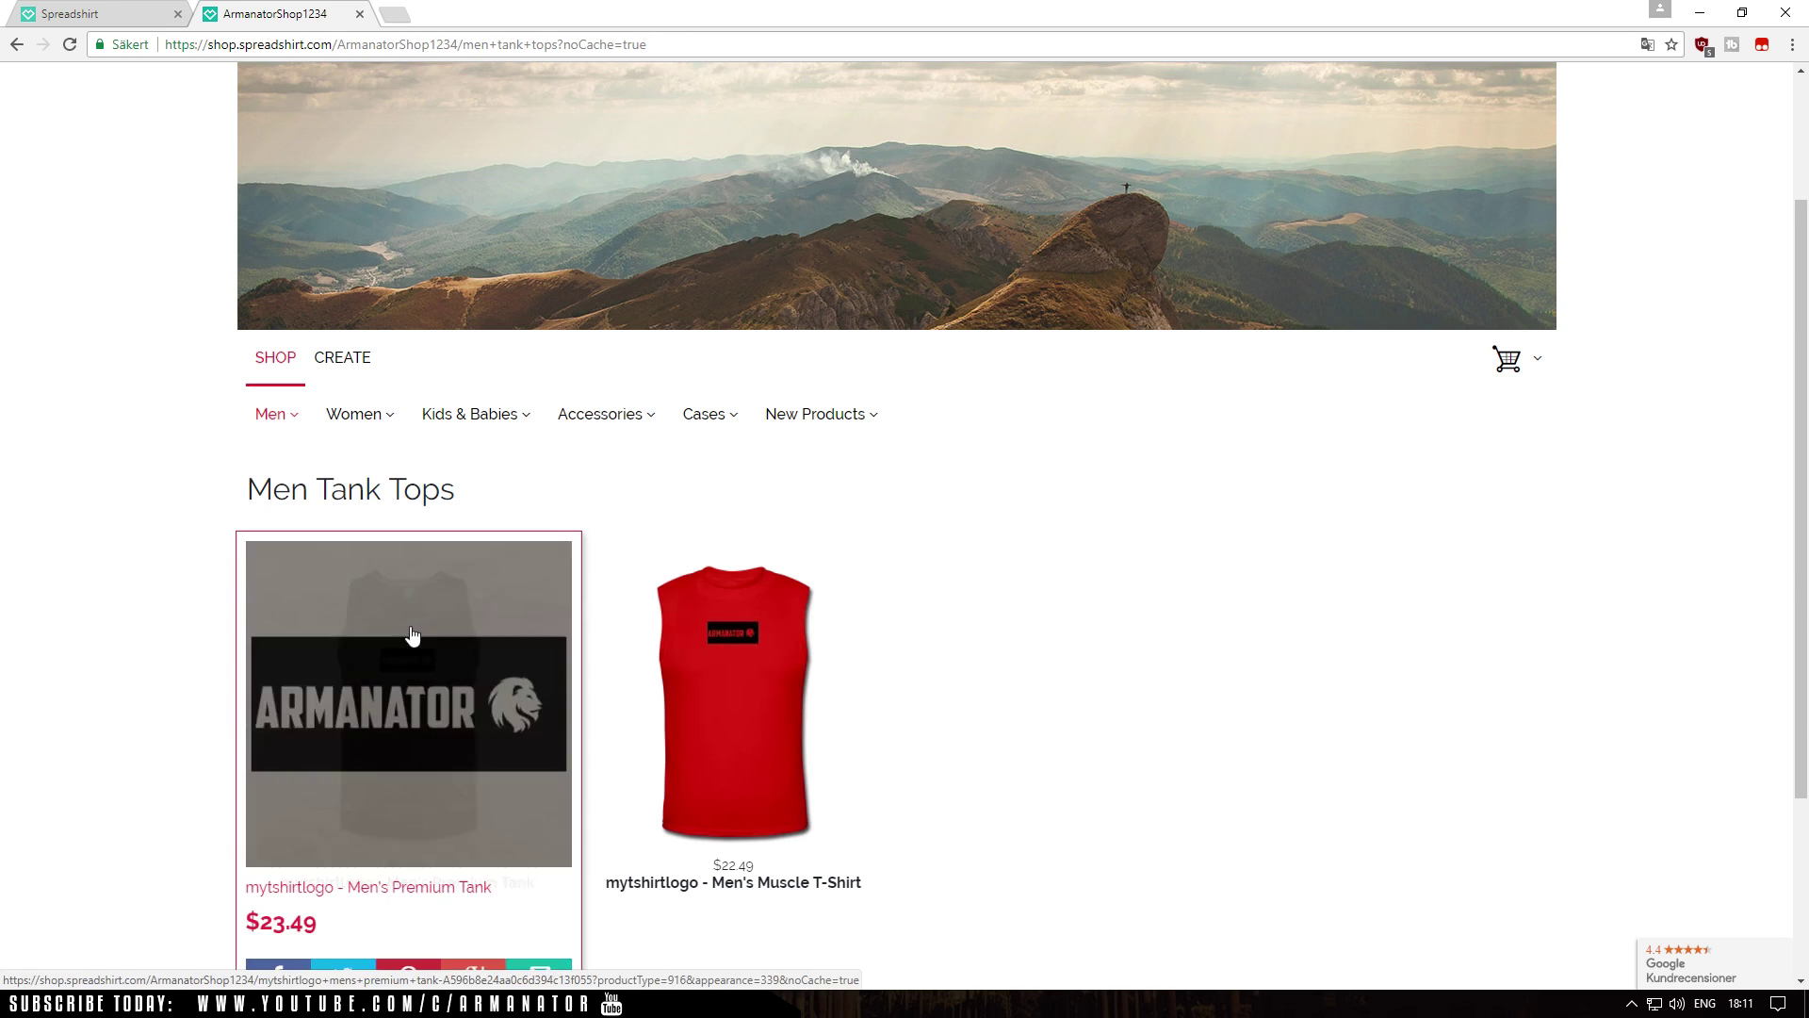
pyautogui.scroll(-1, 227, 697)
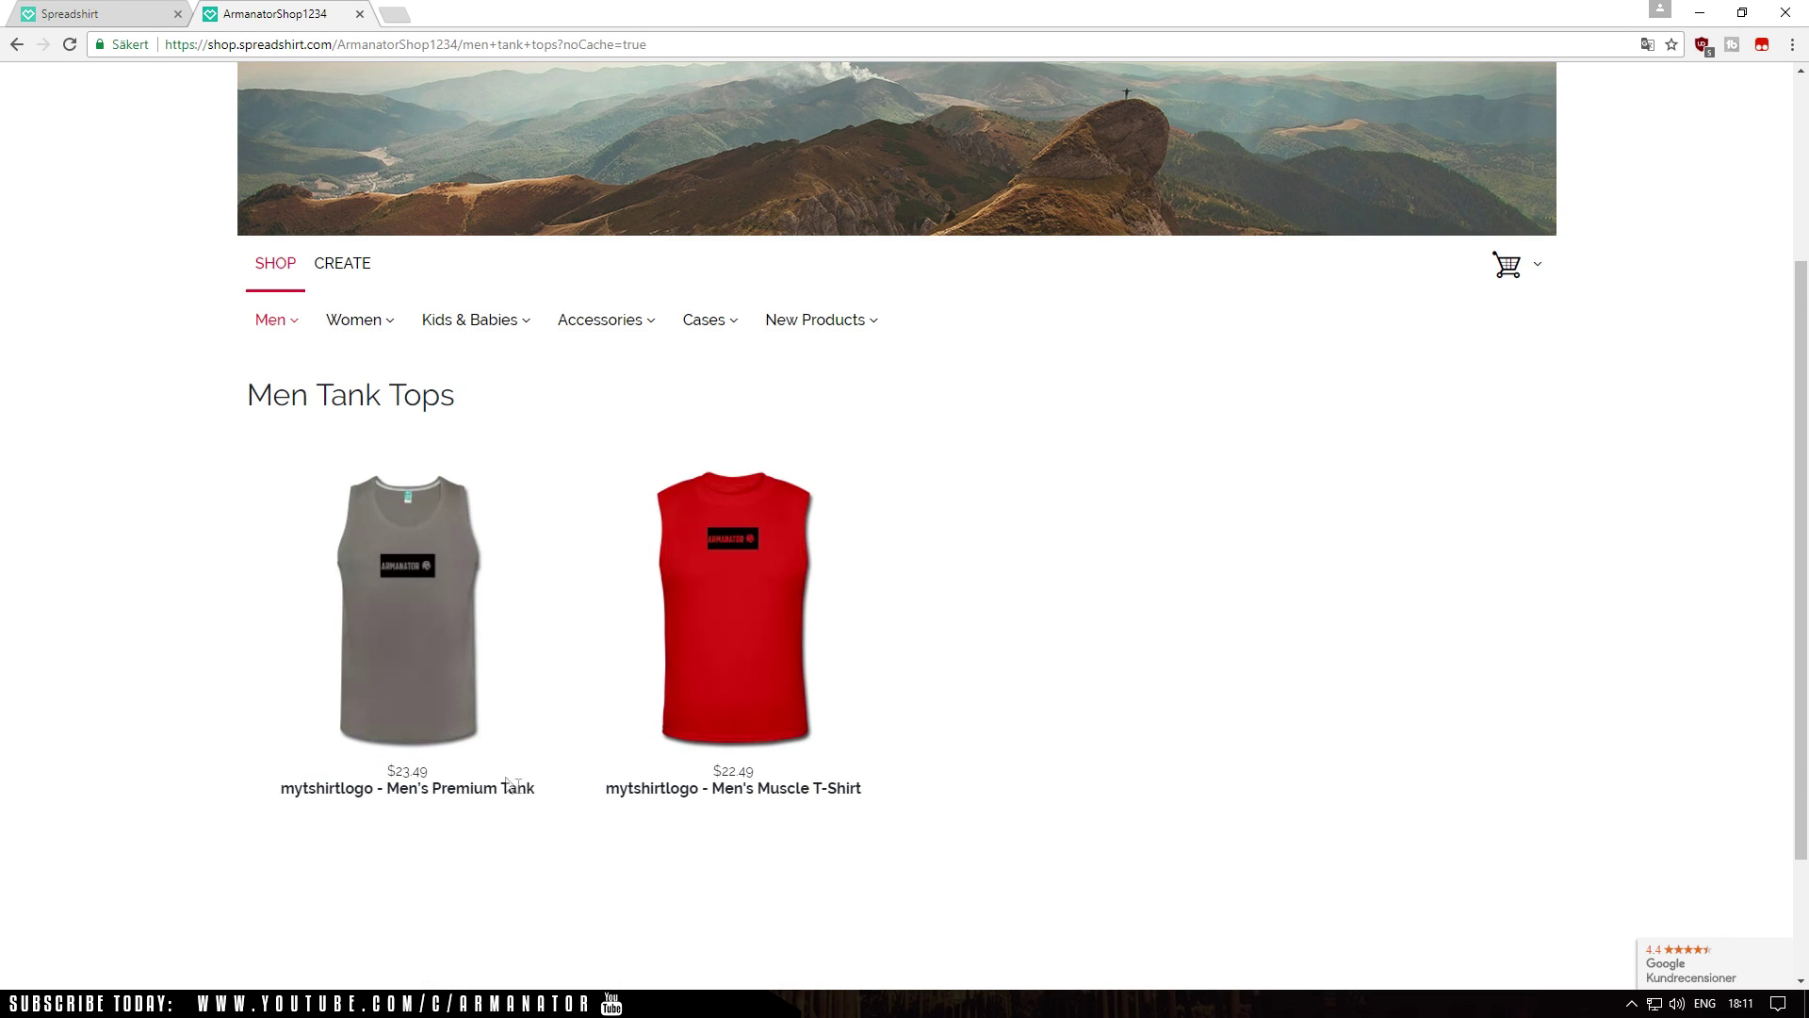
pyautogui.moveTo(323, 624)
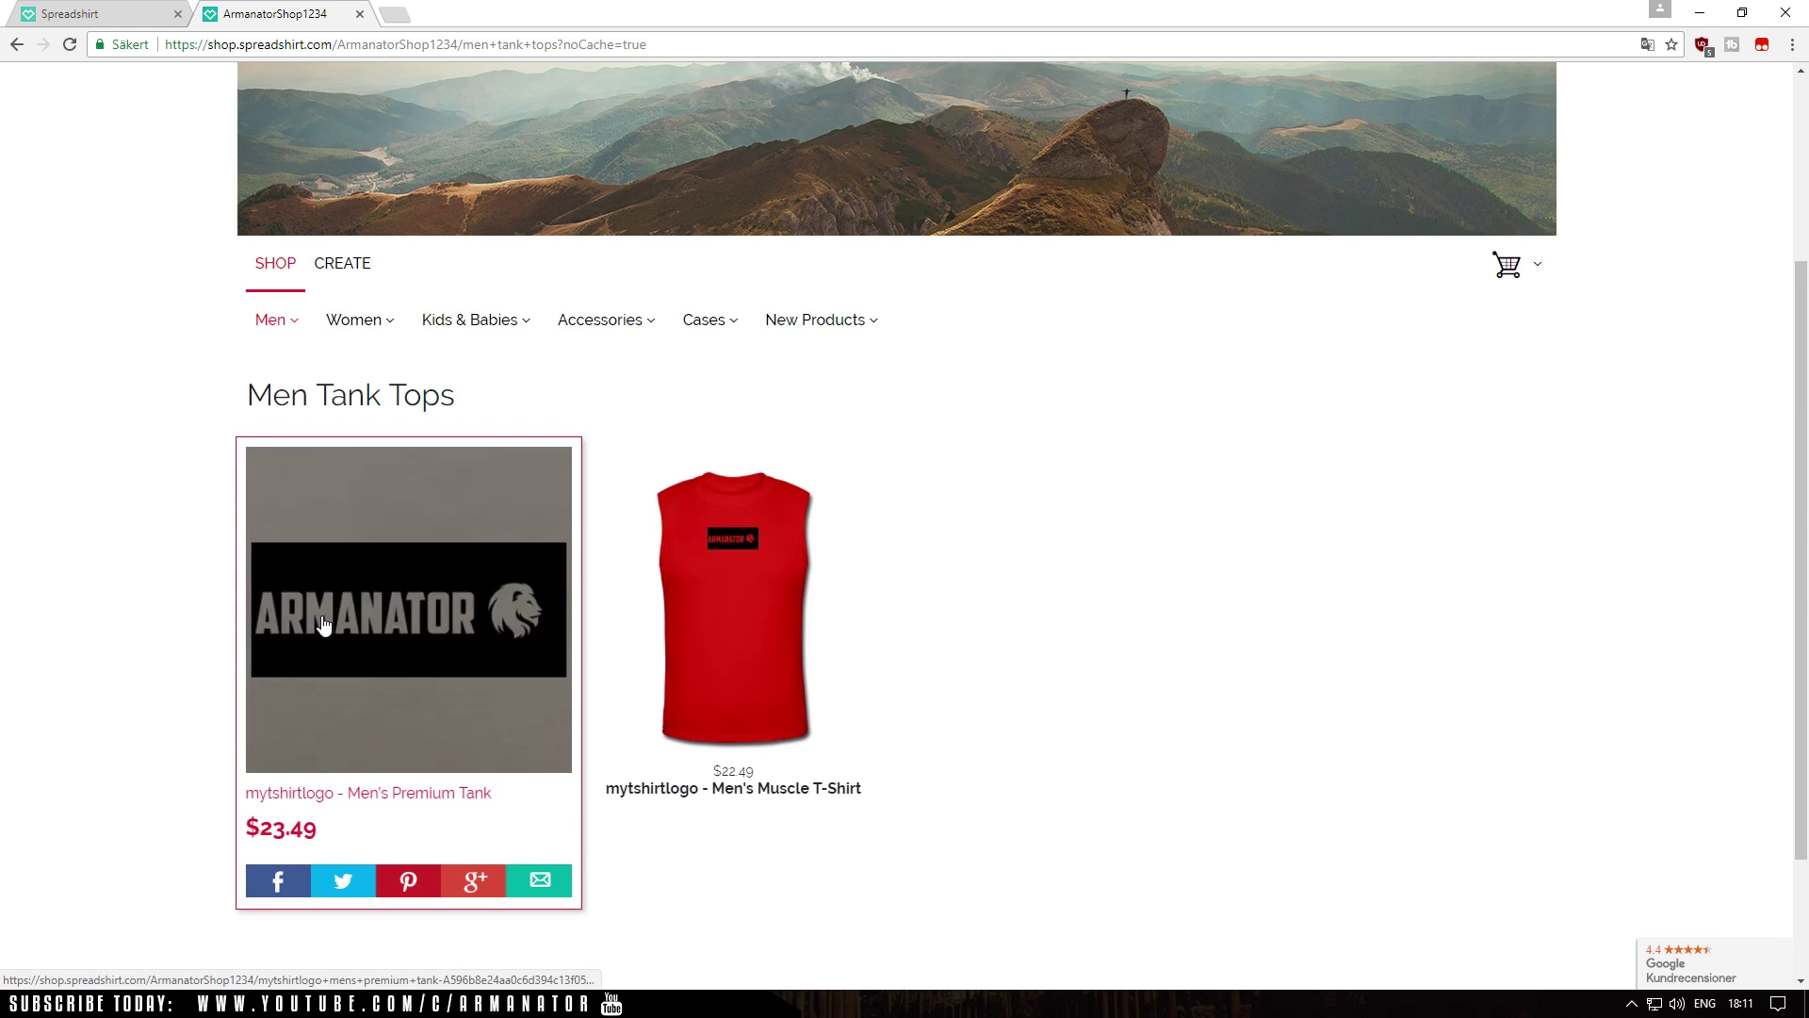
# Add a size S asphalt Men's Premium Tank to the cart and go to checkout
pyautogui.click(451, 614)
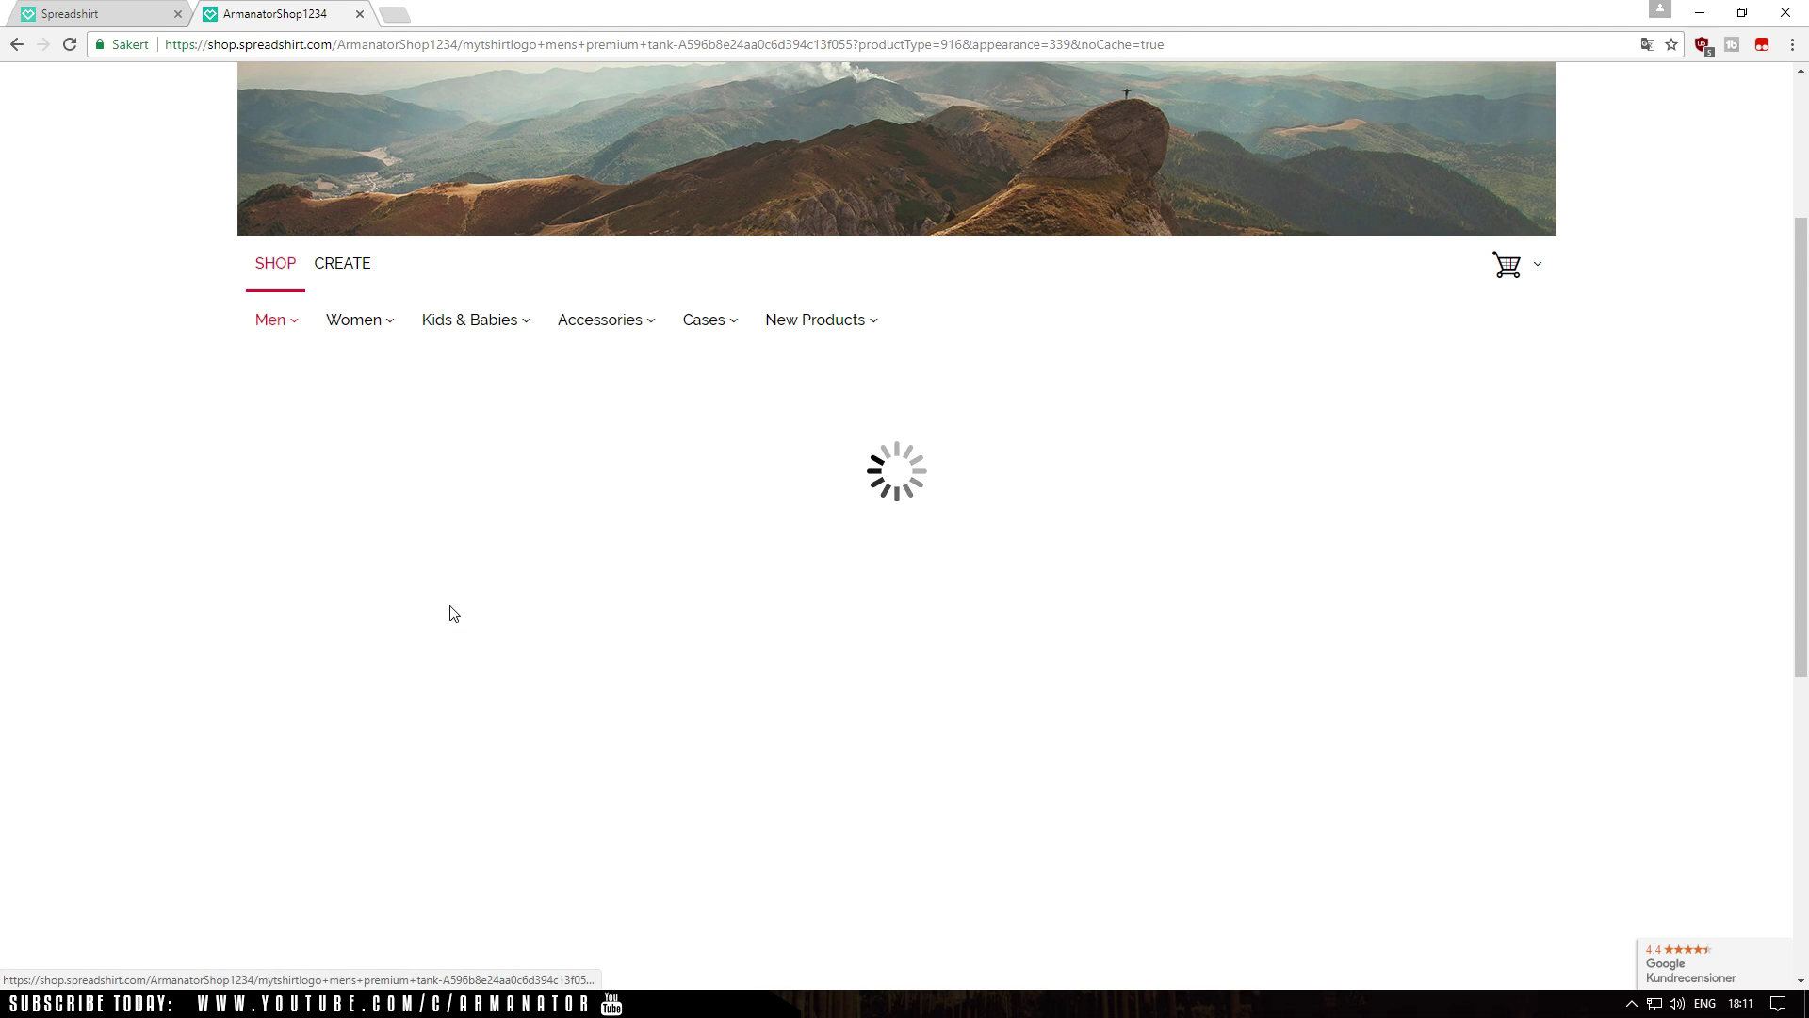
pyautogui.scroll(-1, 1069, 553)
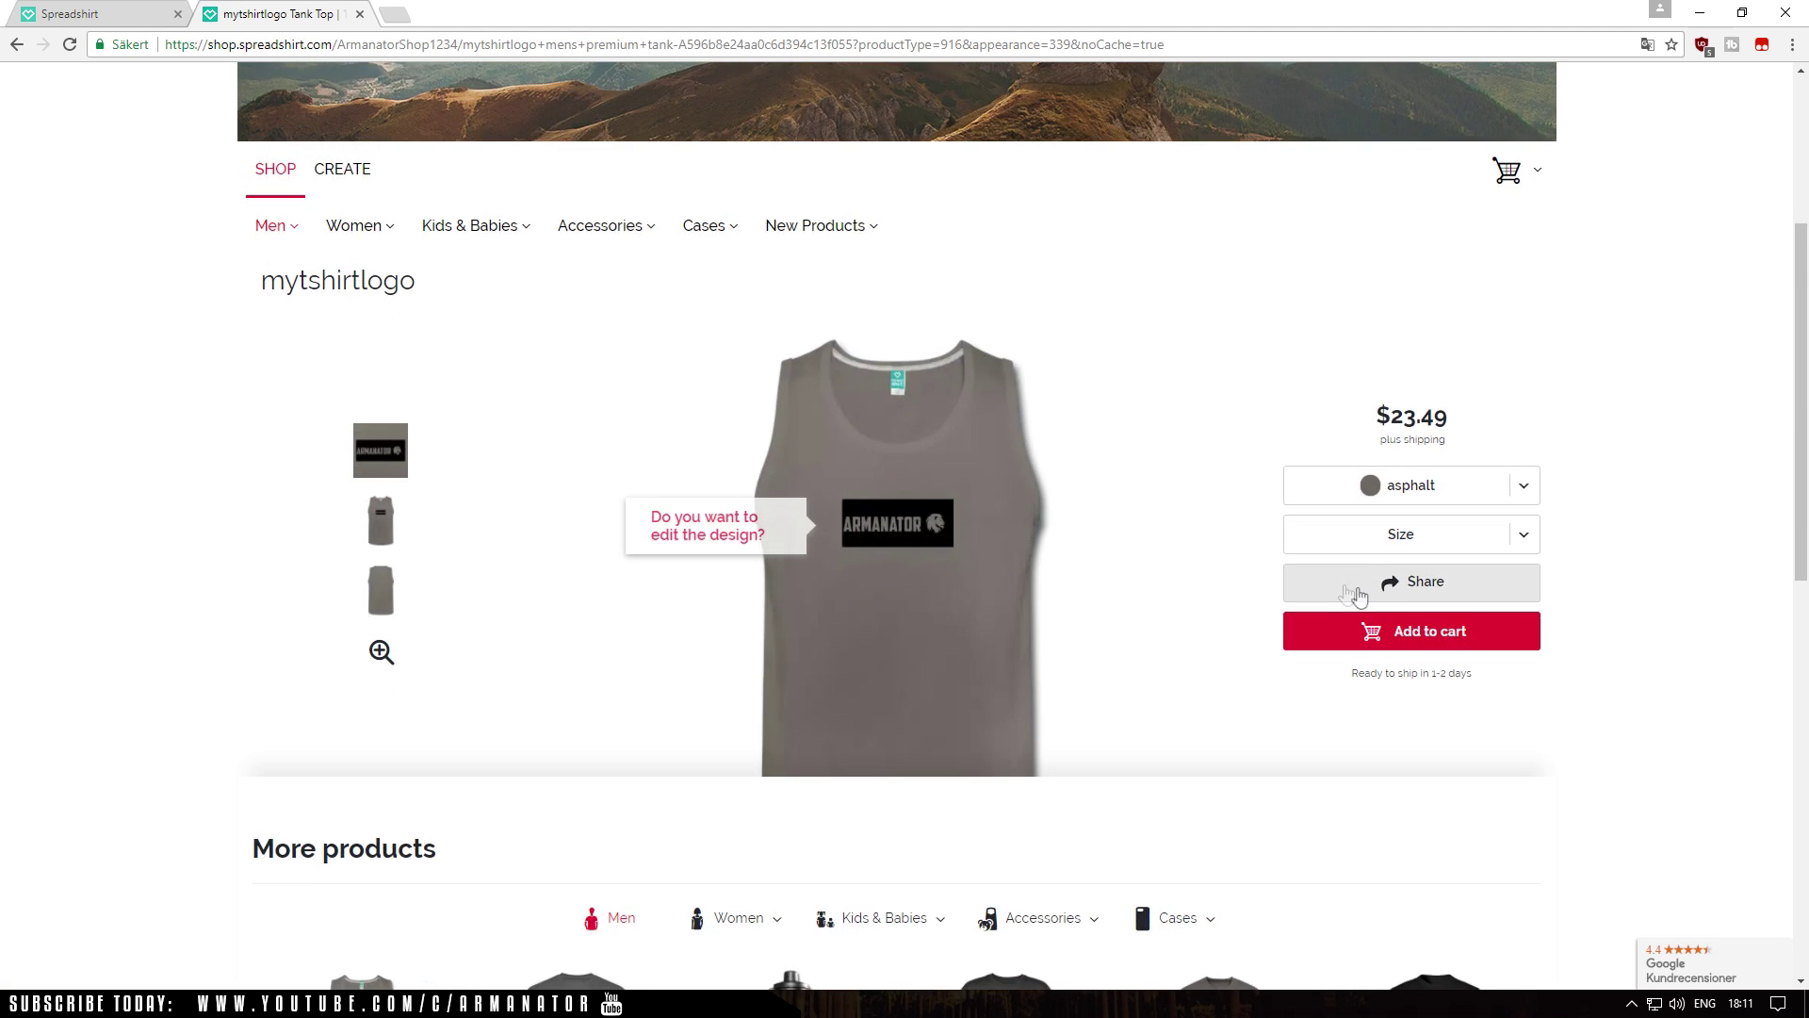
pyautogui.click(1434, 638)
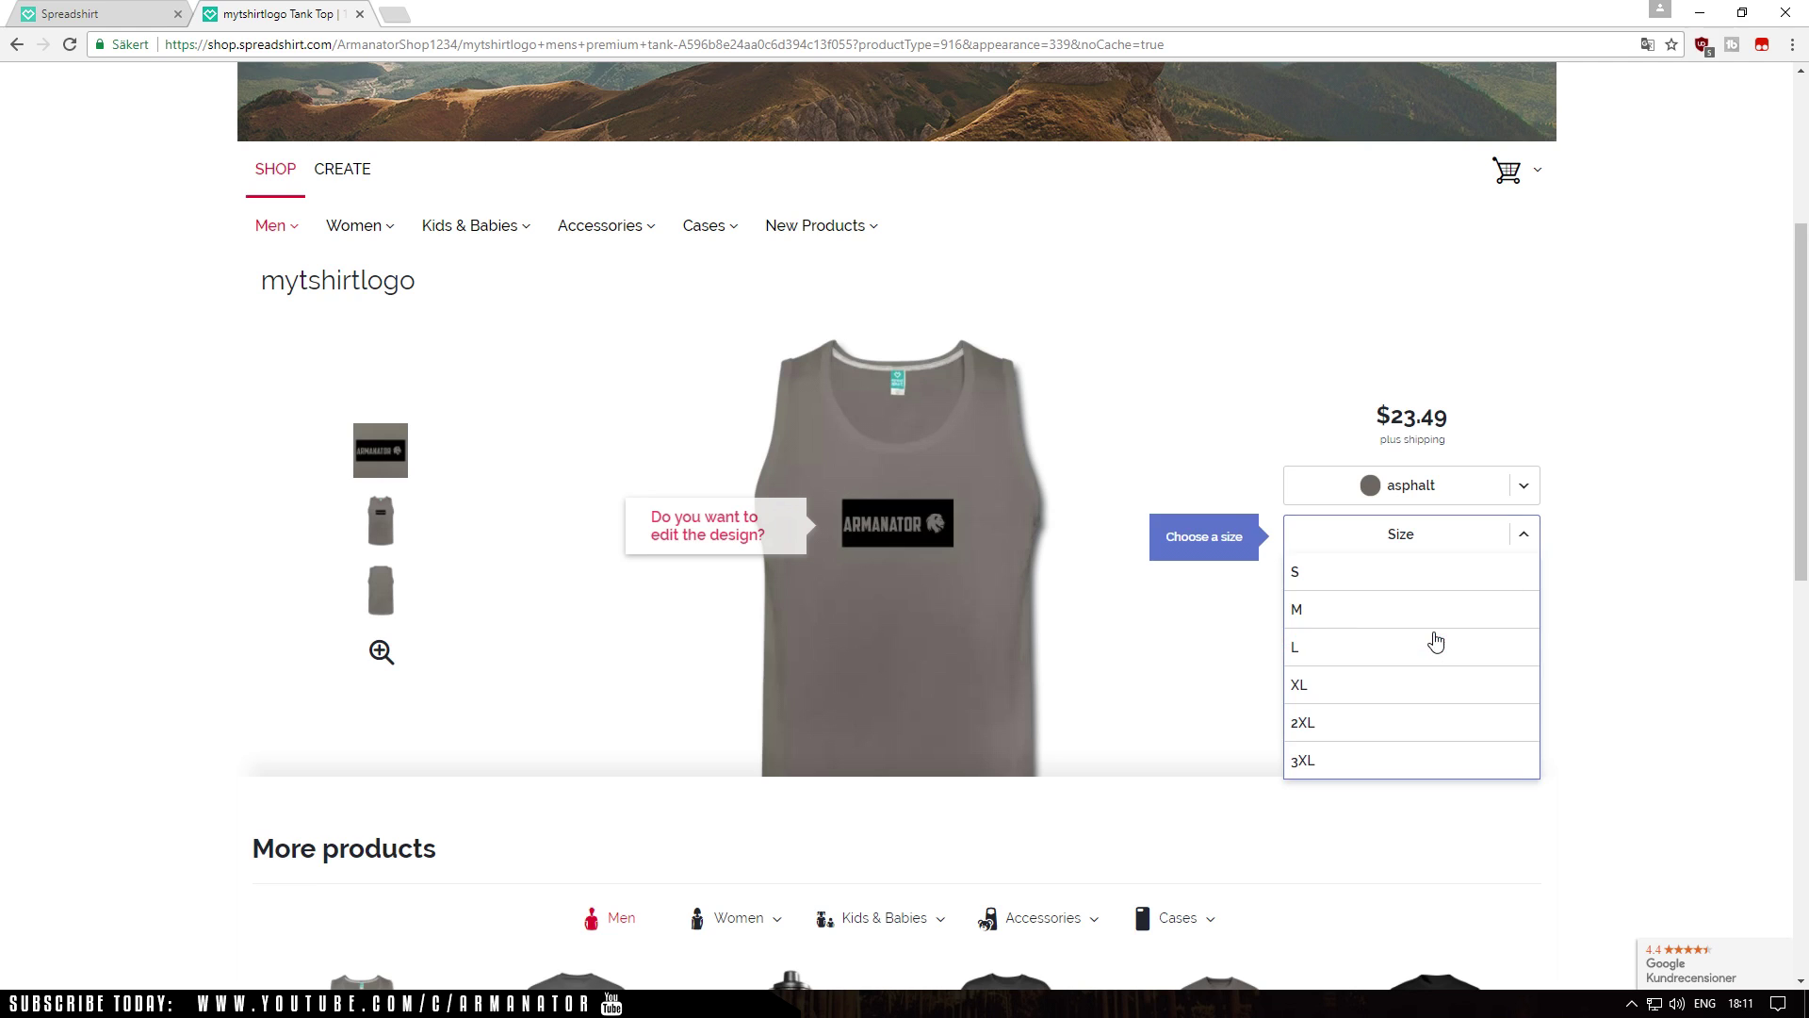
pyautogui.click(1352, 585)
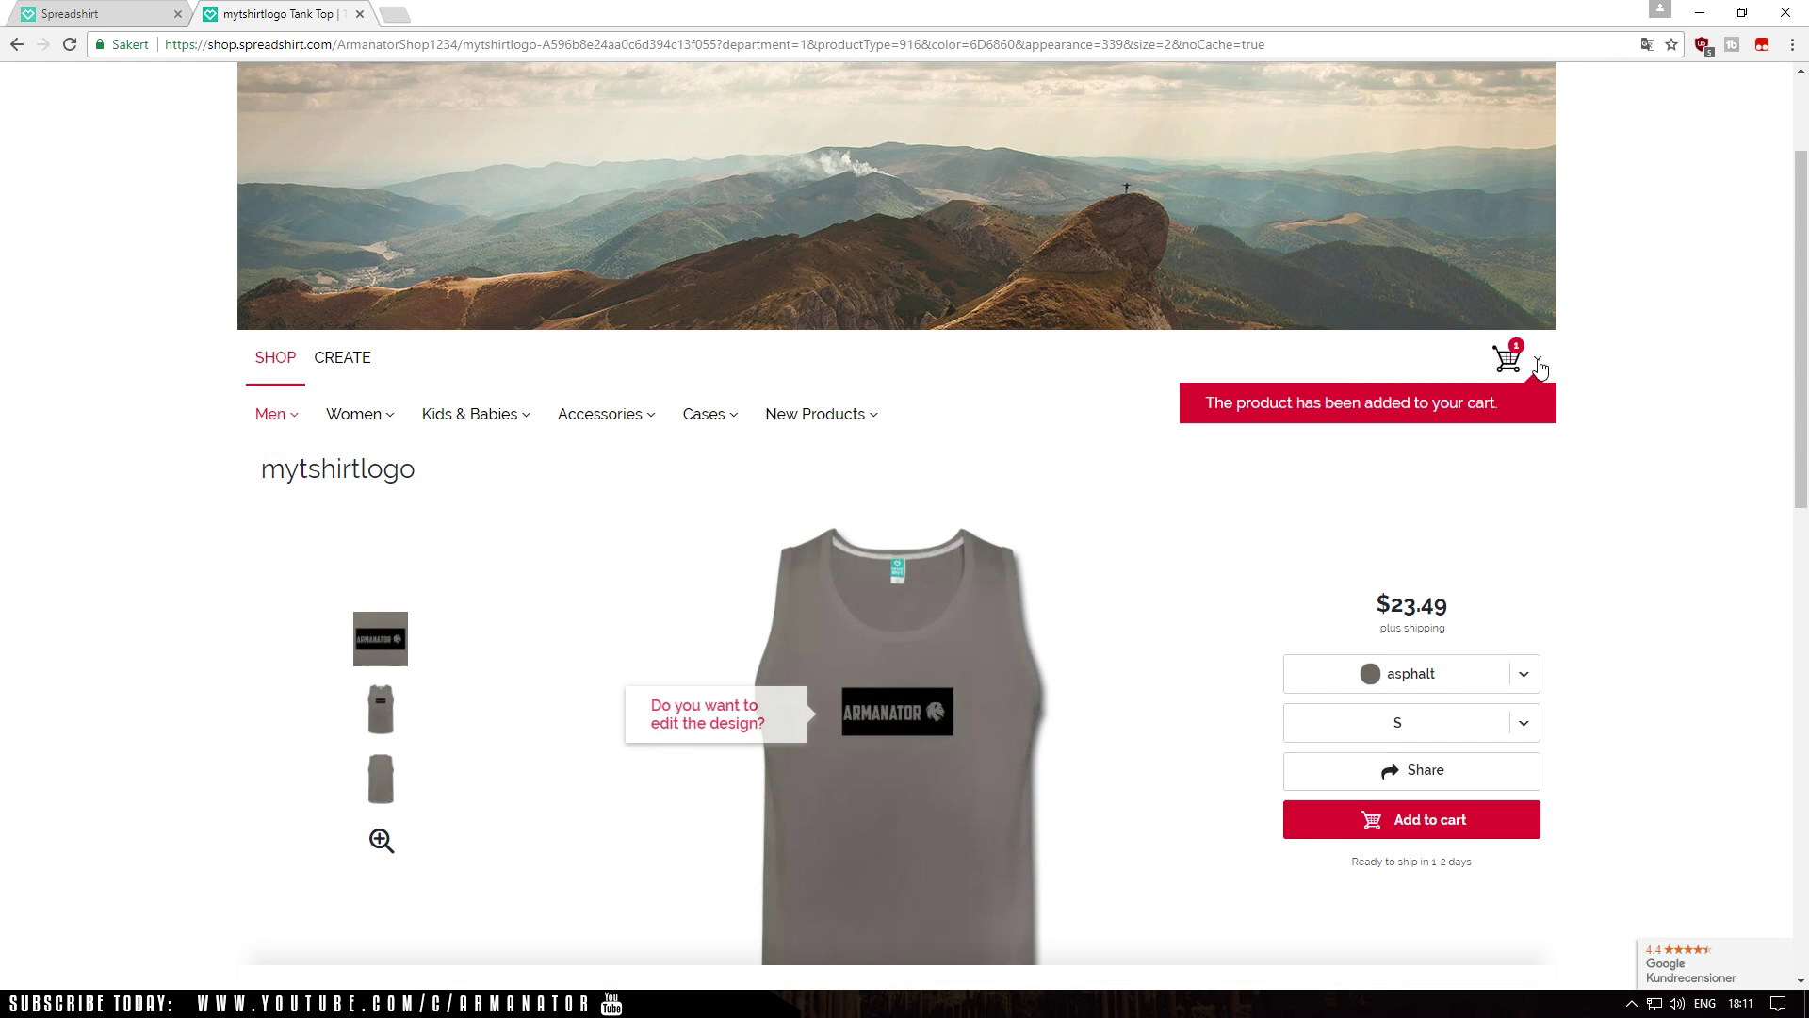
pyautogui.click(1538, 365)
pyautogui.click(1352, 886)
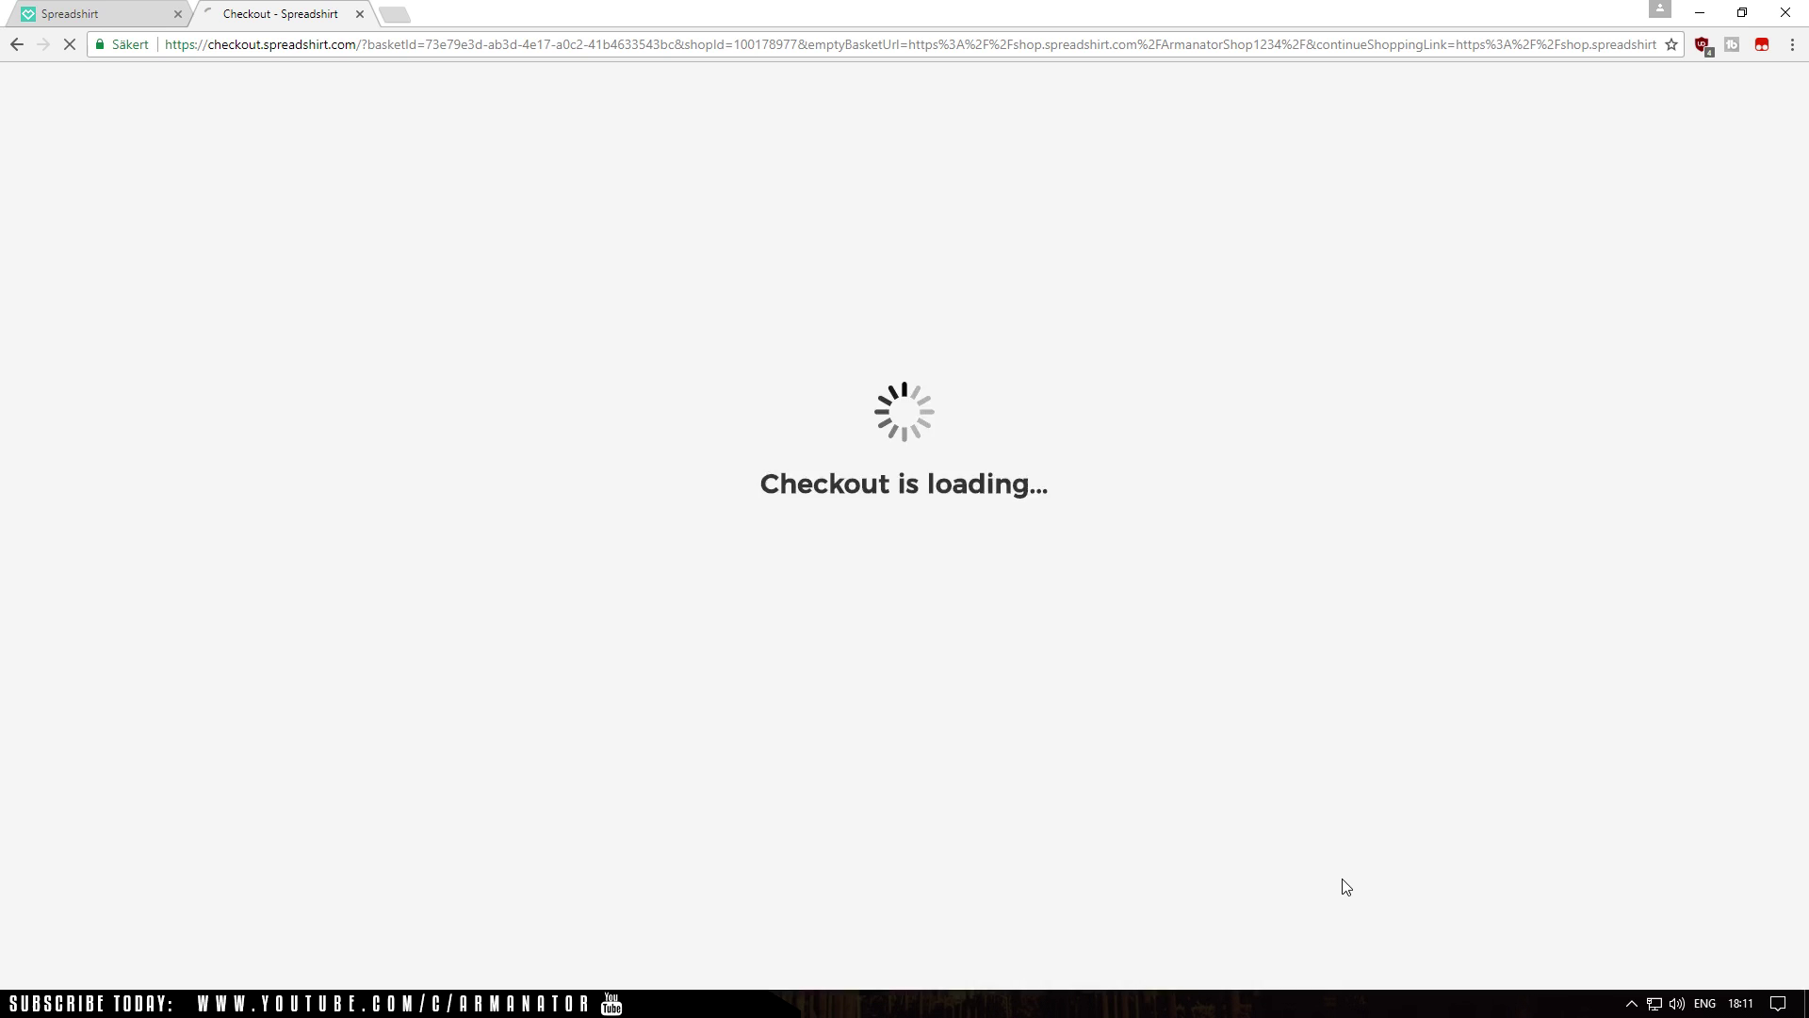
# Review the shipping form and $2.99 Standard shipping, then proceed to payment
pyautogui.scroll(-1, 840, 645)
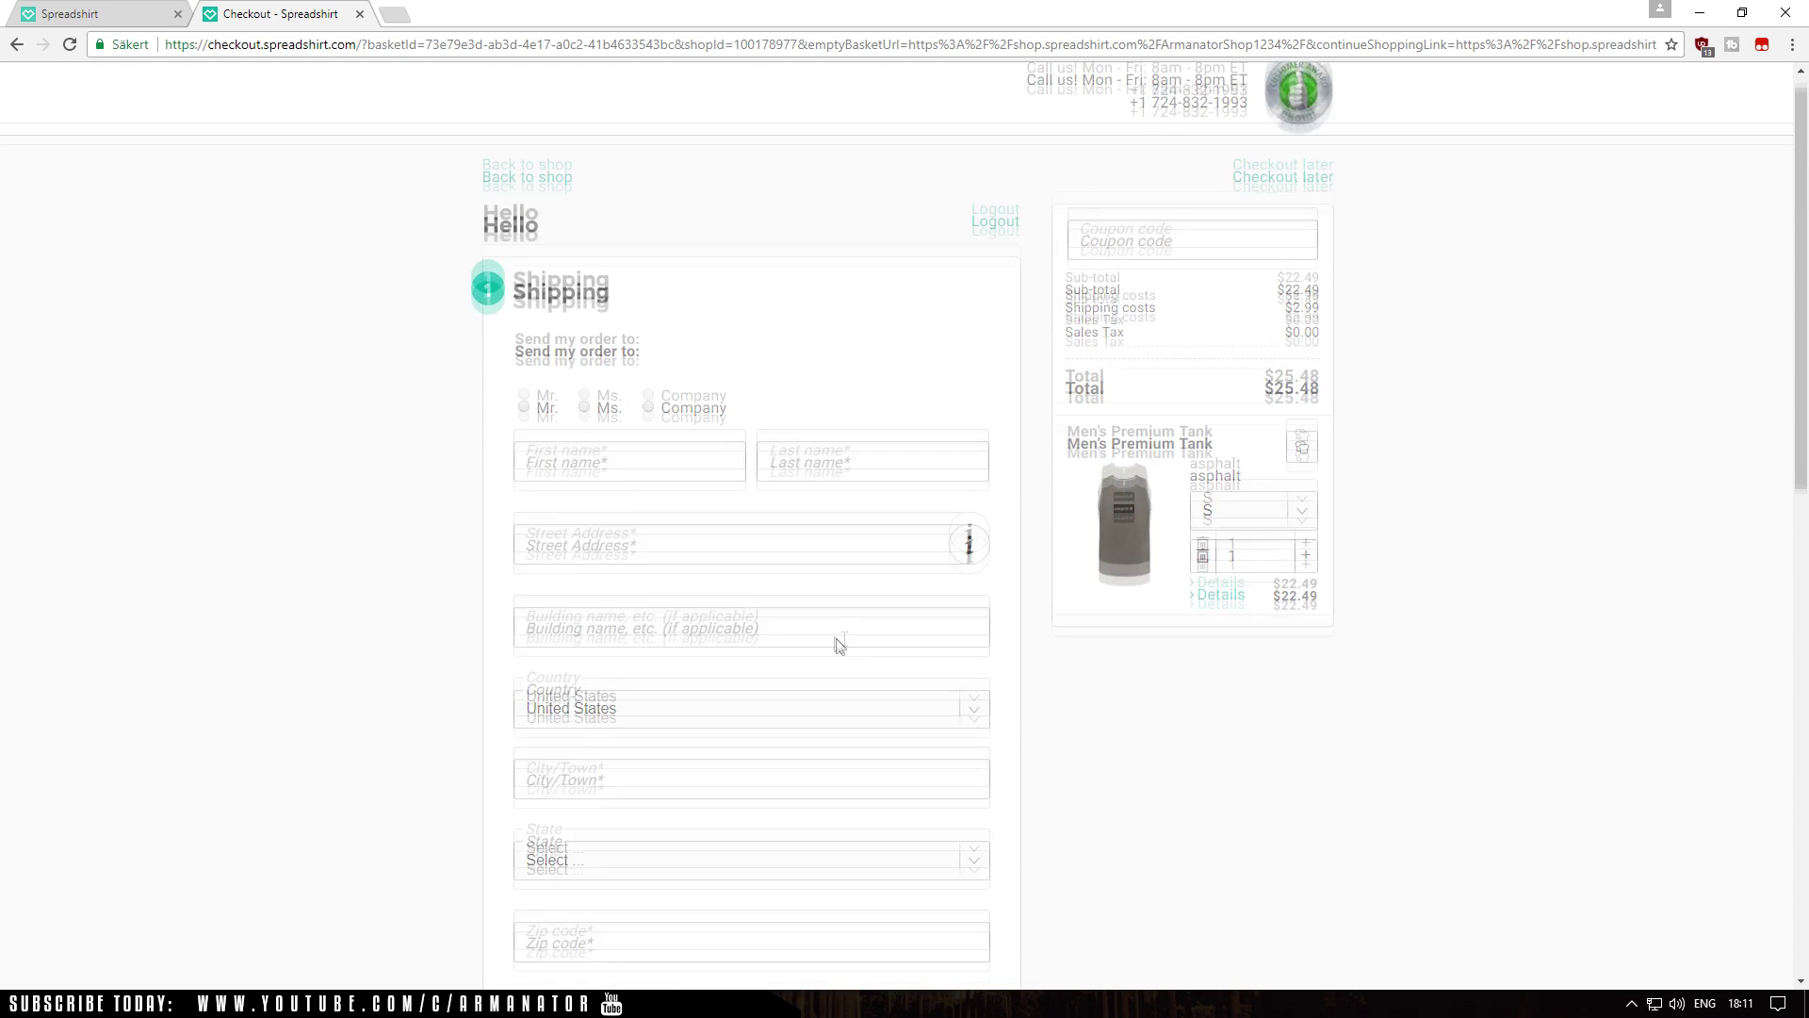
pyautogui.scroll(-1, 840, 646)
pyautogui.scroll(2, 796, 577)
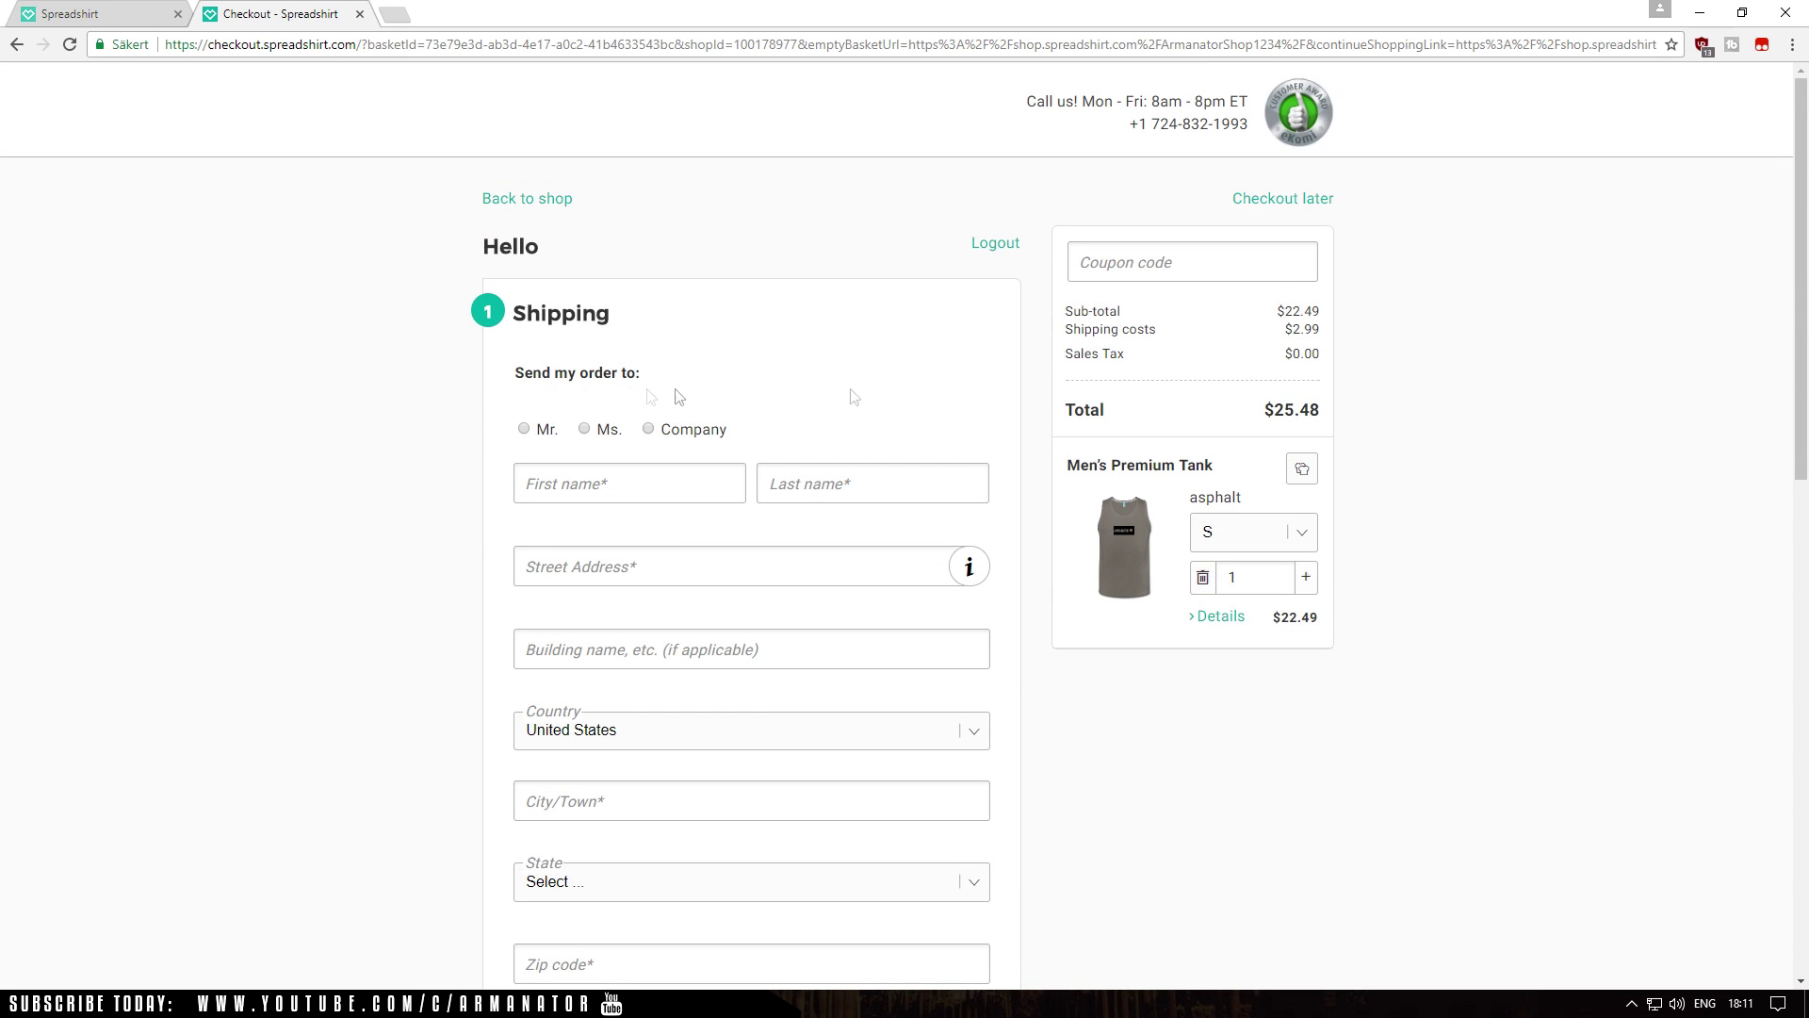
pyautogui.scroll(-4, 735, 408)
pyautogui.scroll(3, 698, 694)
pyautogui.scroll(1, 657, 453)
pyautogui.scroll(-2, 630, 669)
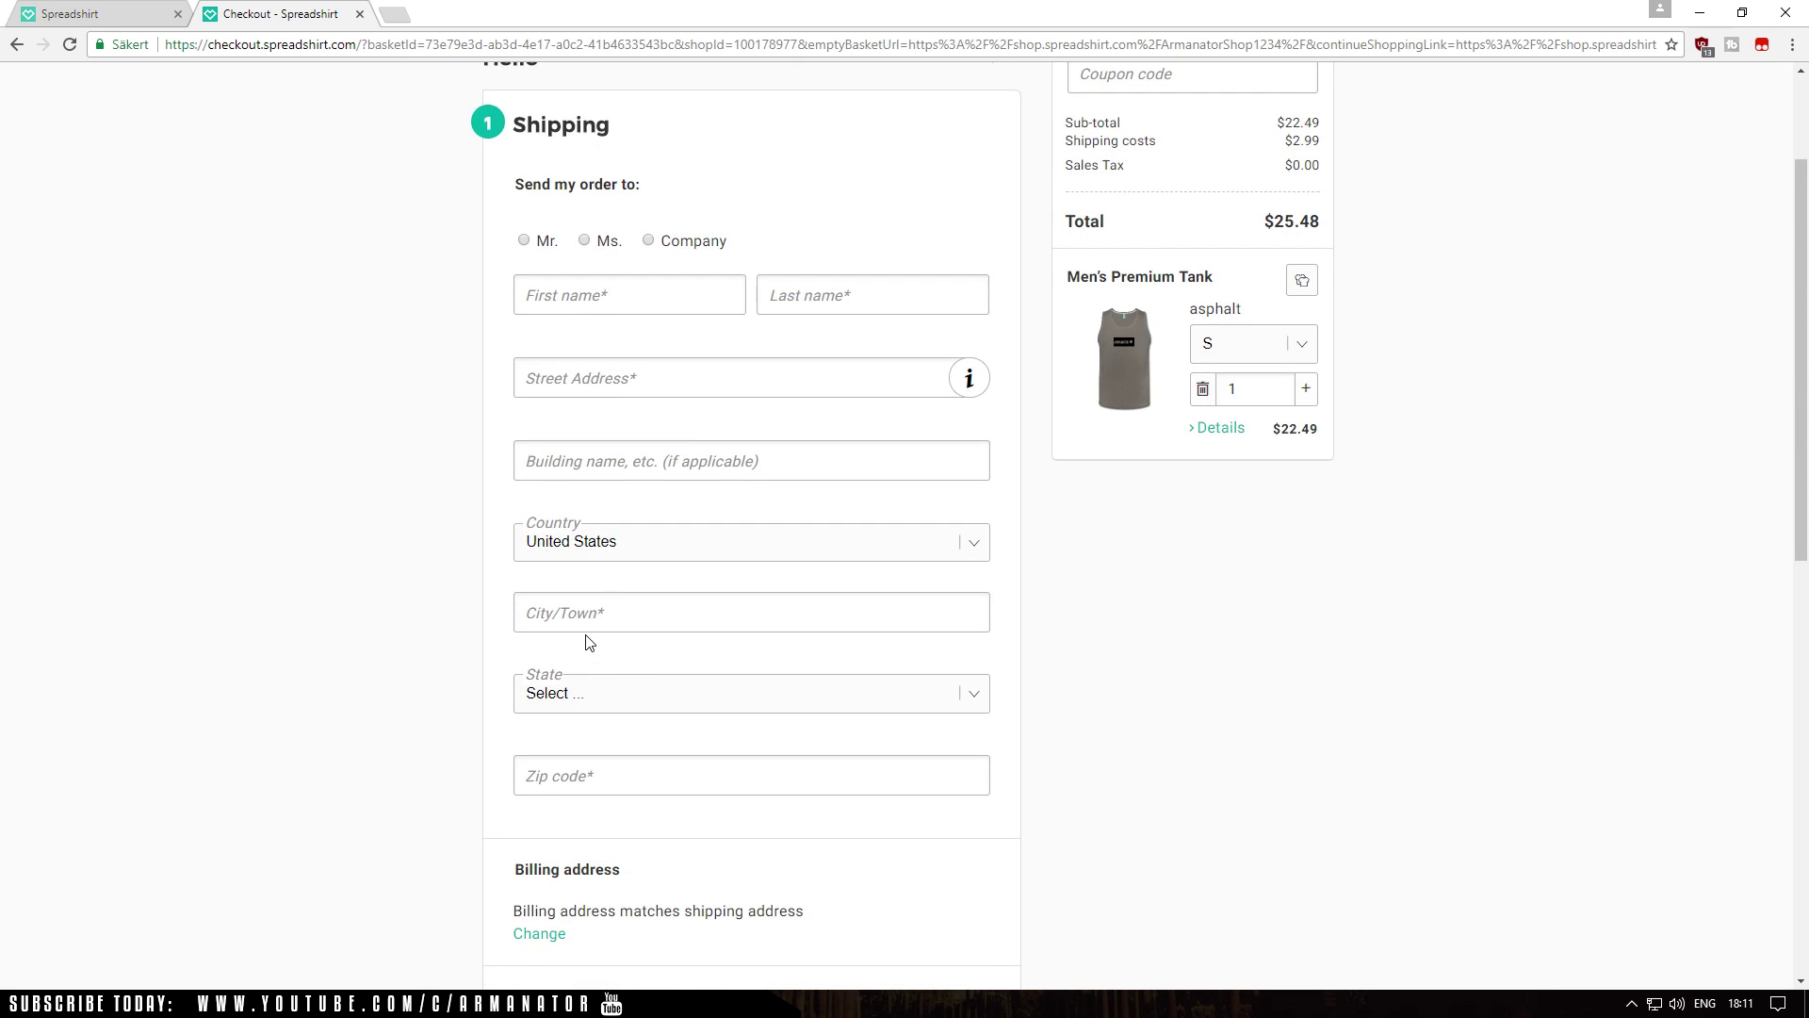
pyautogui.scroll(-4, 589, 643)
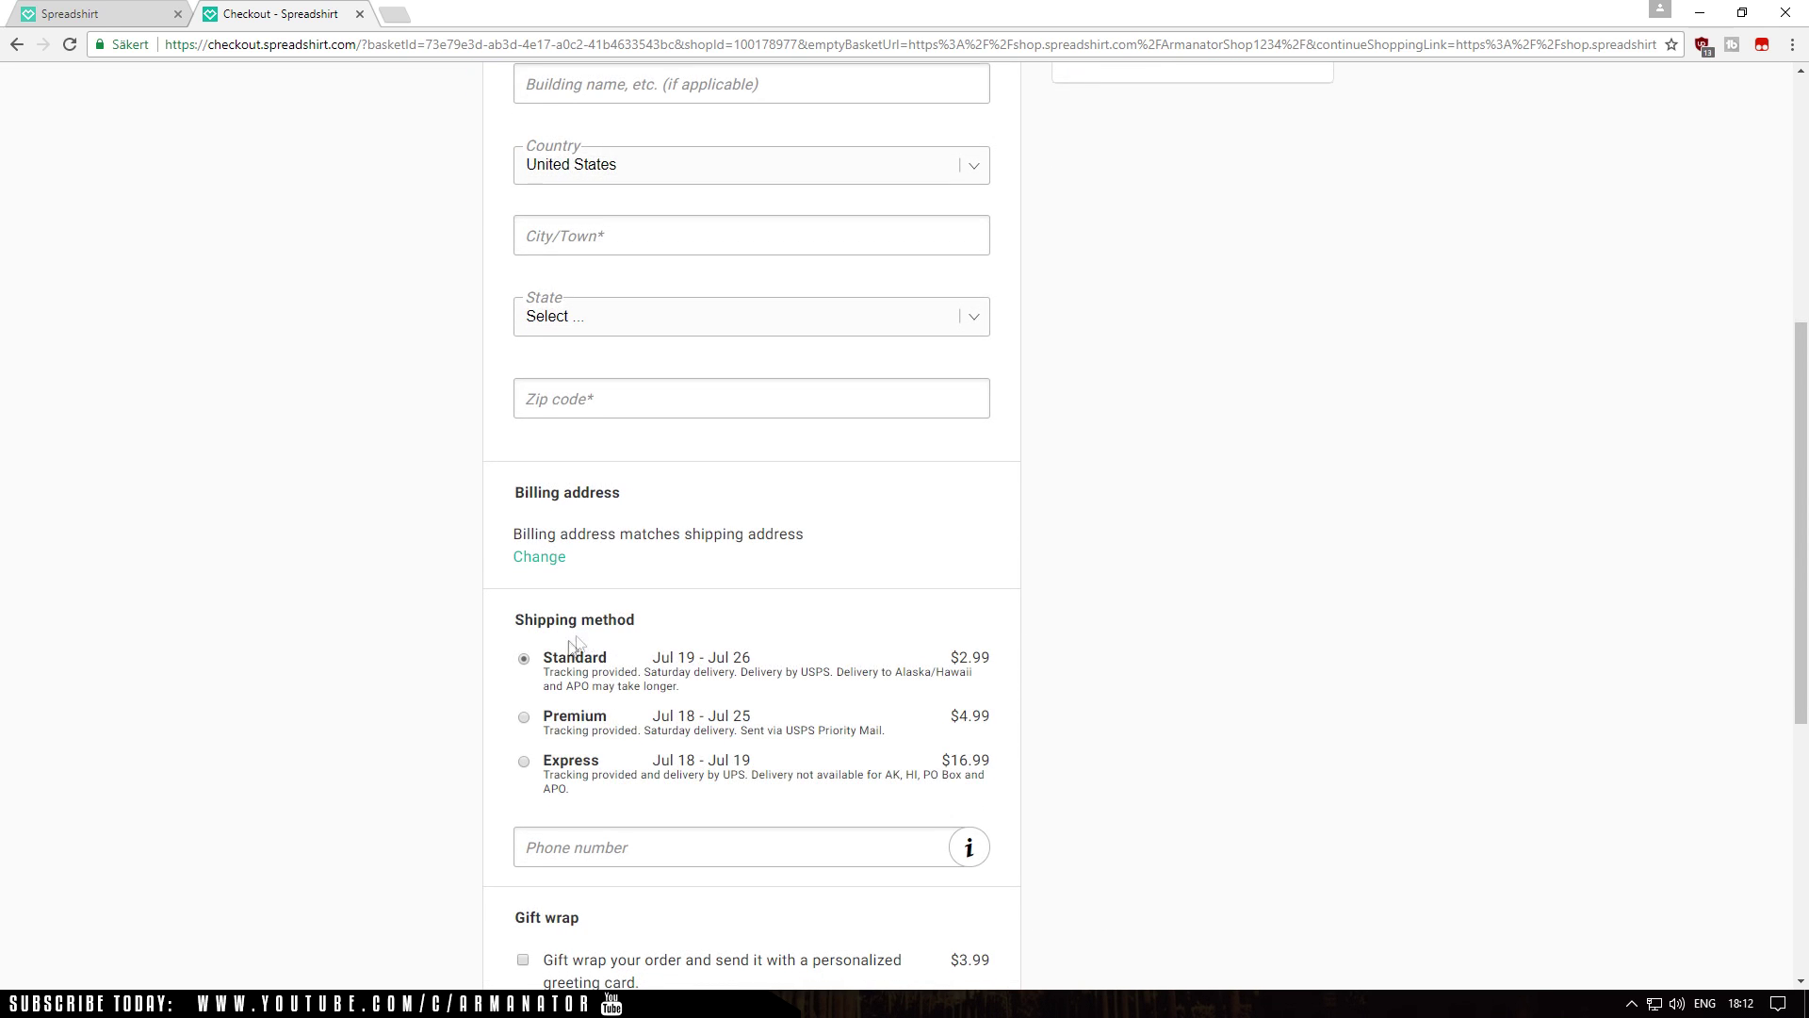
pyautogui.scroll(-6, 577, 649)
pyautogui.click(880, 484)
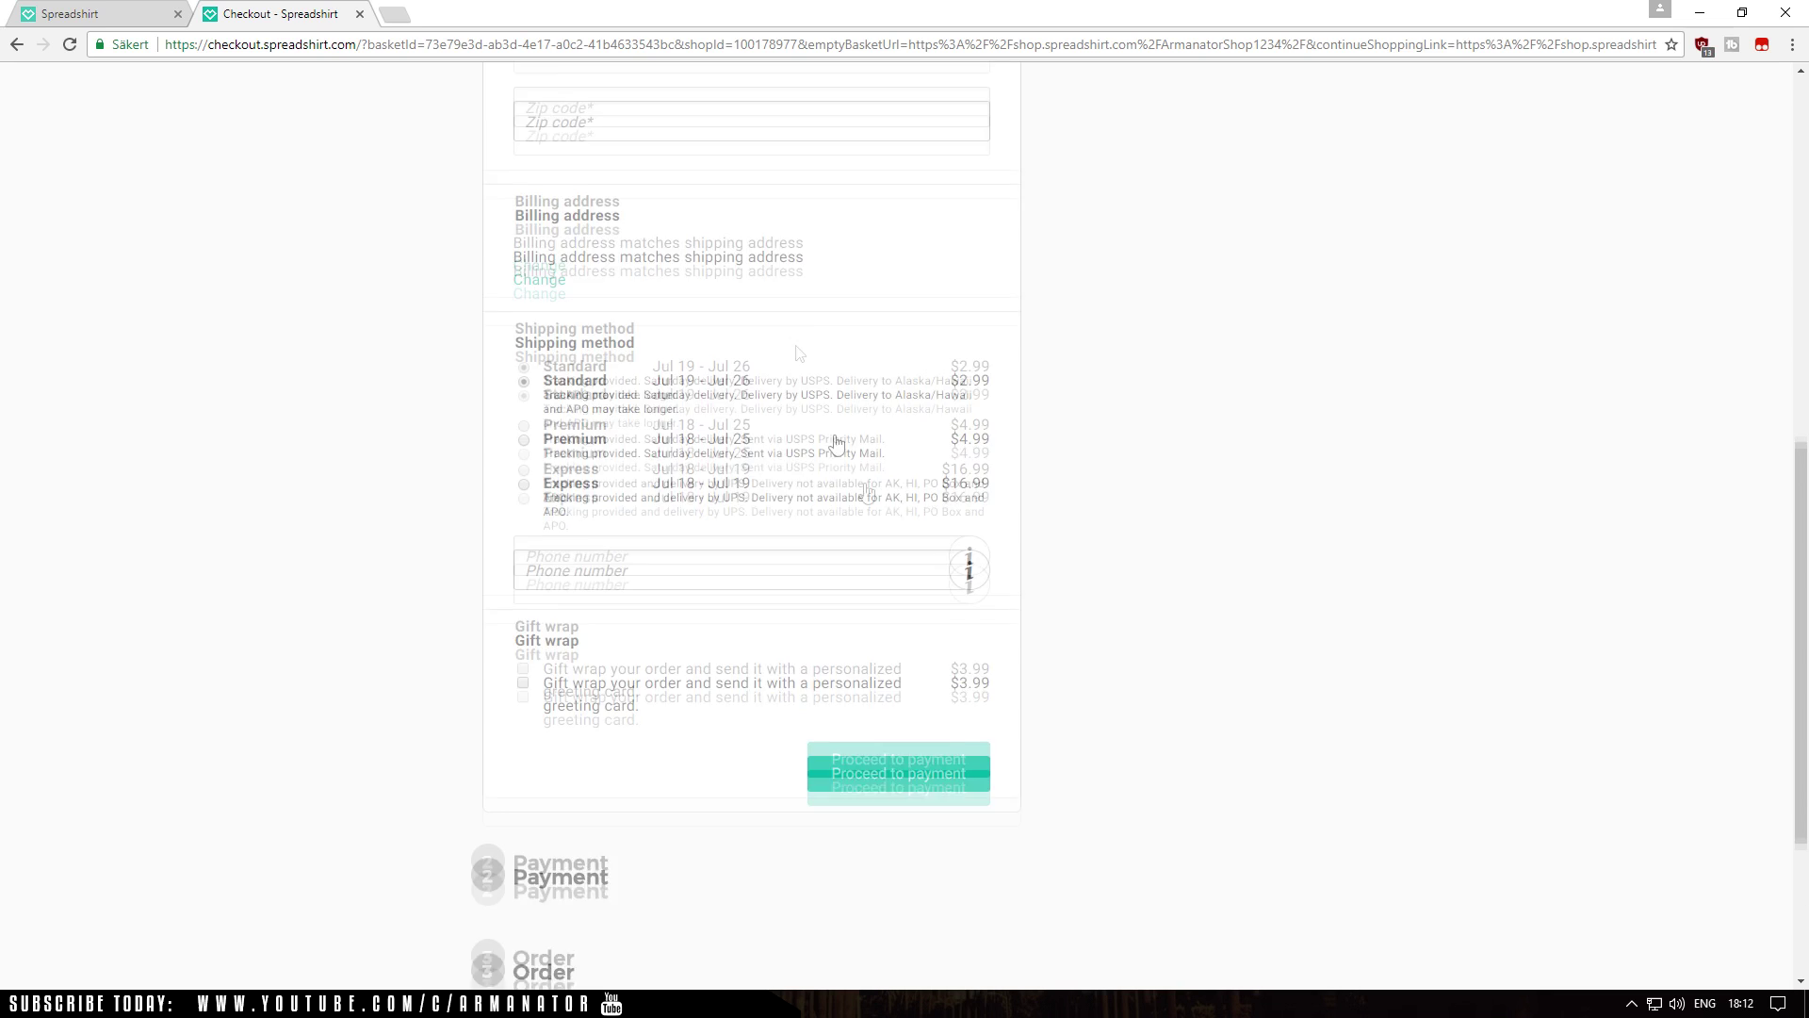